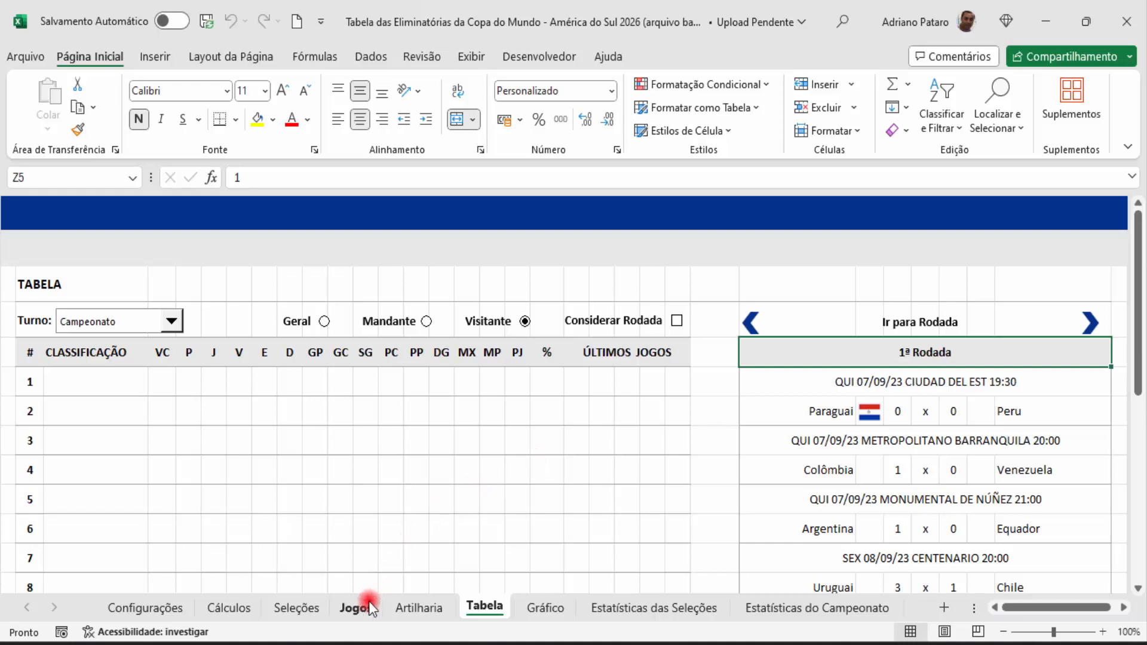
- Review the list of national teams and their flag images on the Seleções sheet
left_click(317, 607)
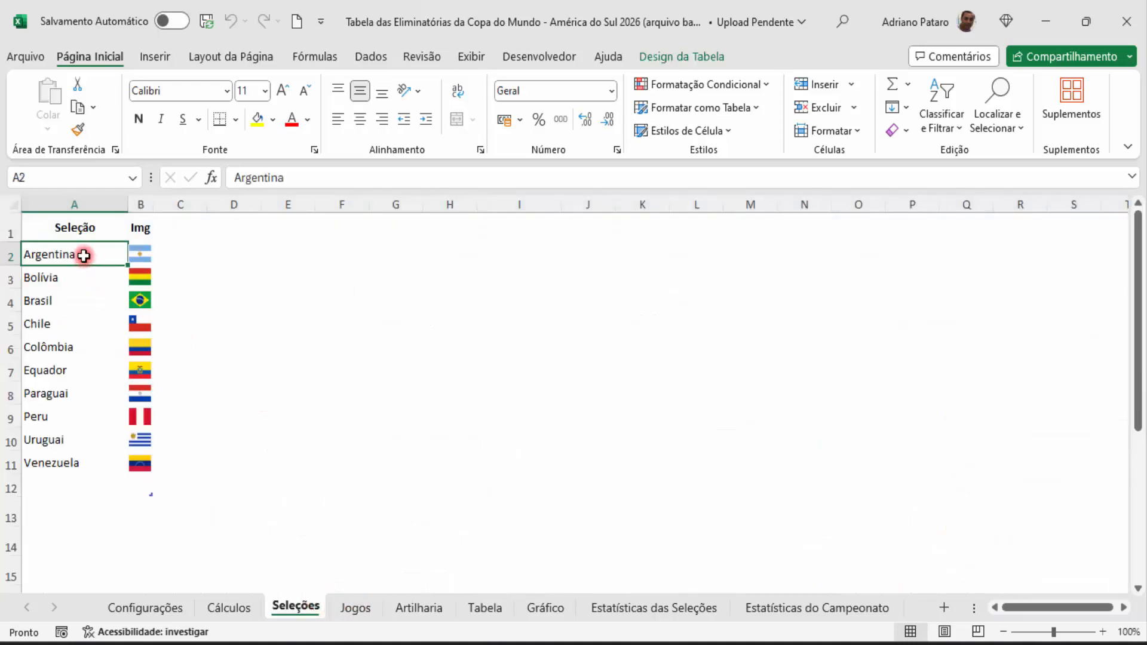
left_click_drag(85, 254, 129, 460)
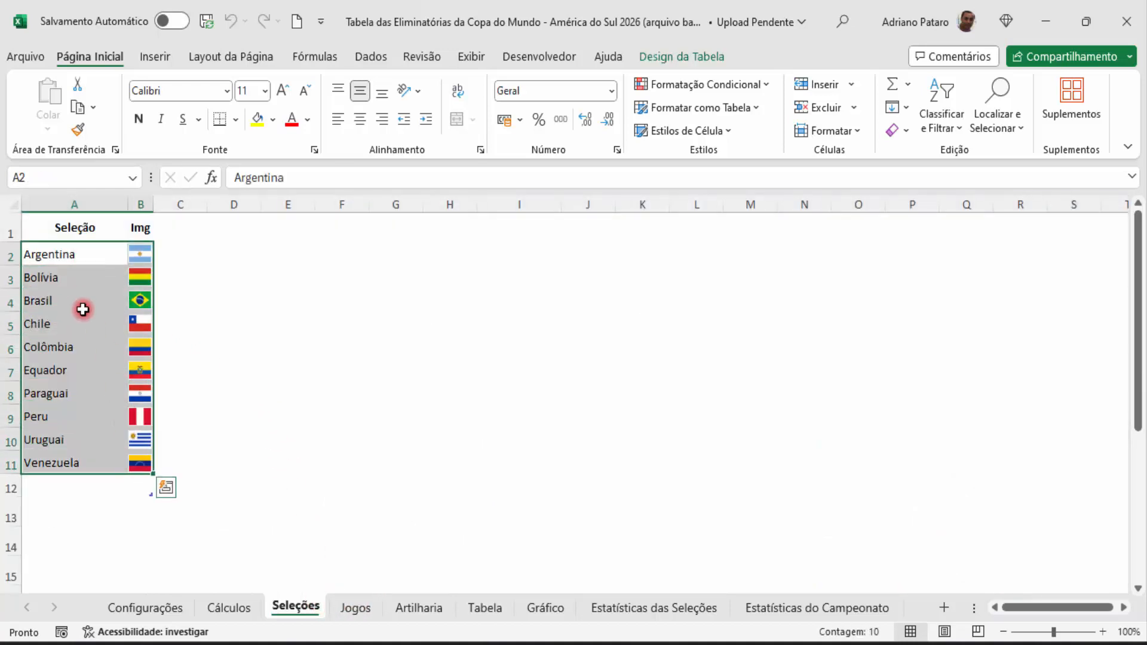
left_click(79, 259)
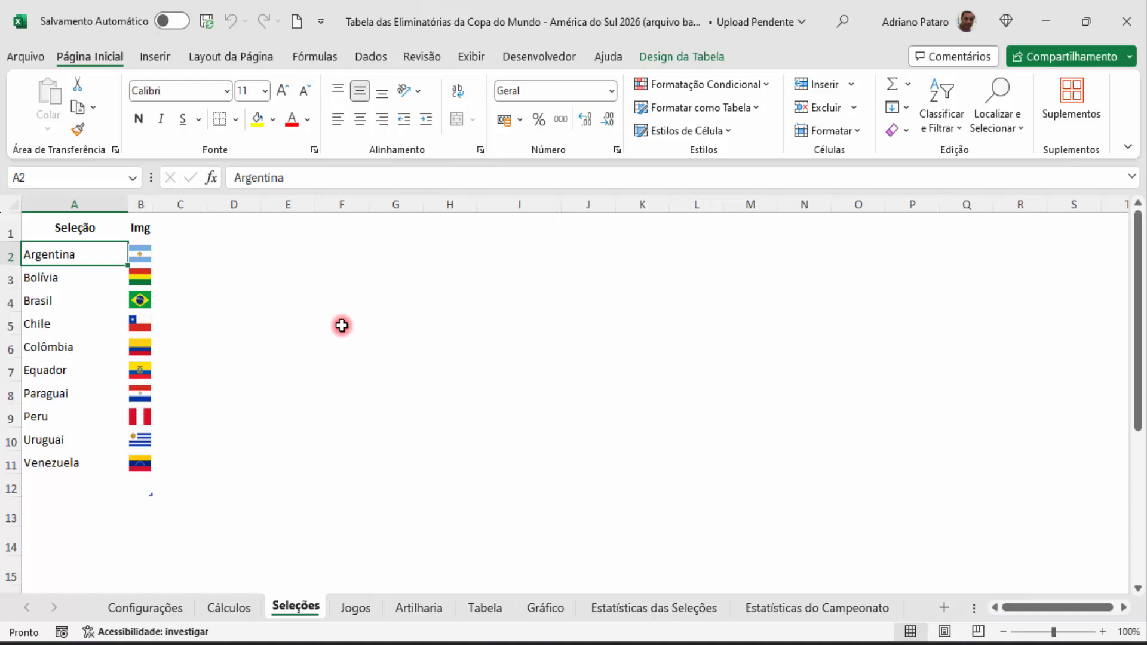
- Check which Seleções cell the flag picture in Tabela's first match refers to, and locate that team's row
left_click(486, 605)
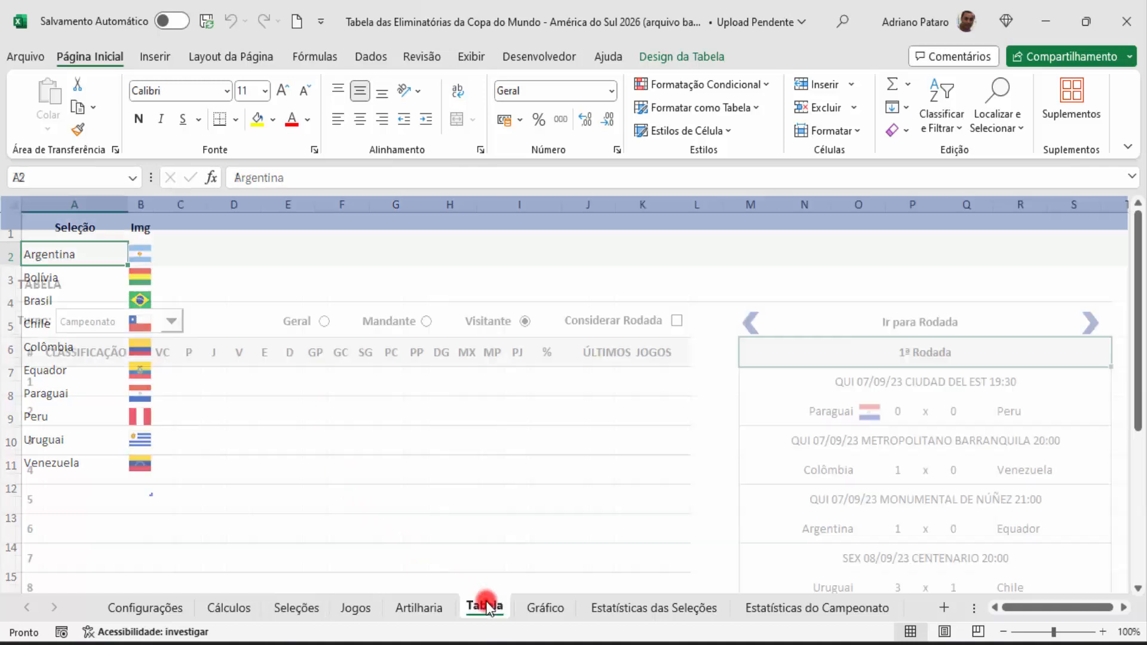
left_click(864, 412)
left_click(871, 411)
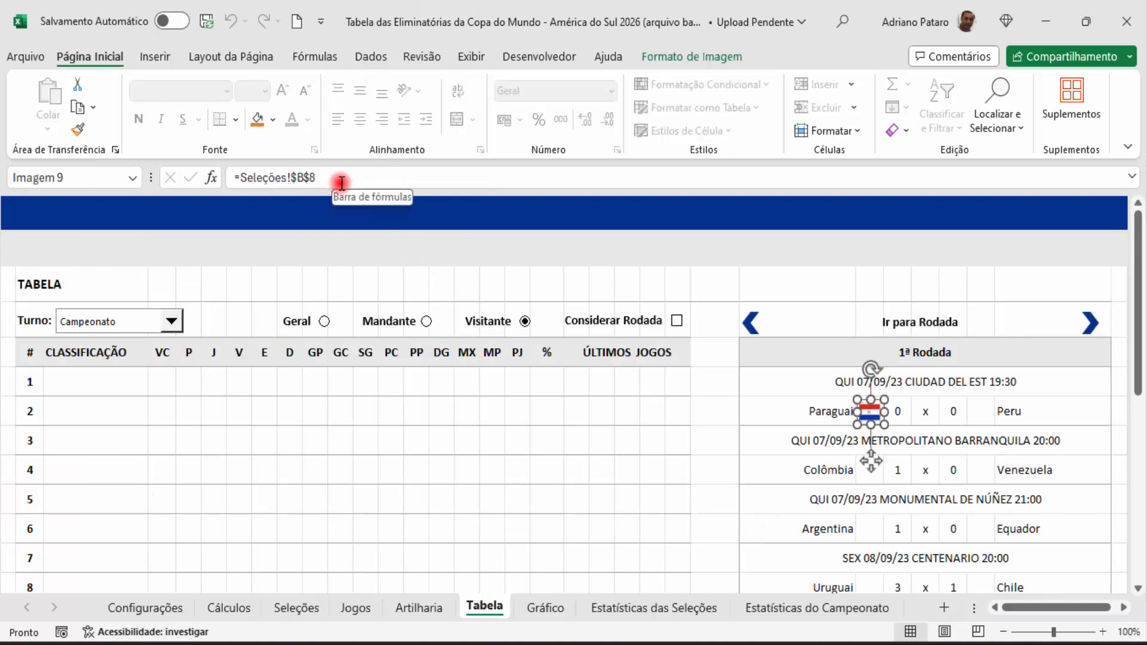
left_click(310, 606)
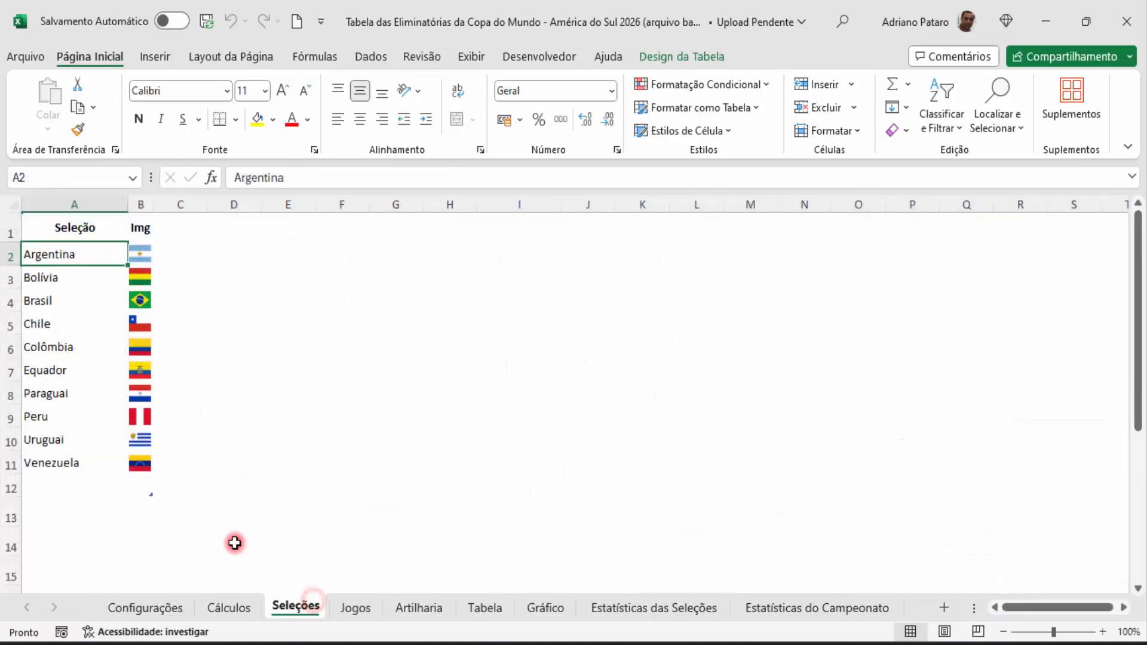
left_click(94, 394)
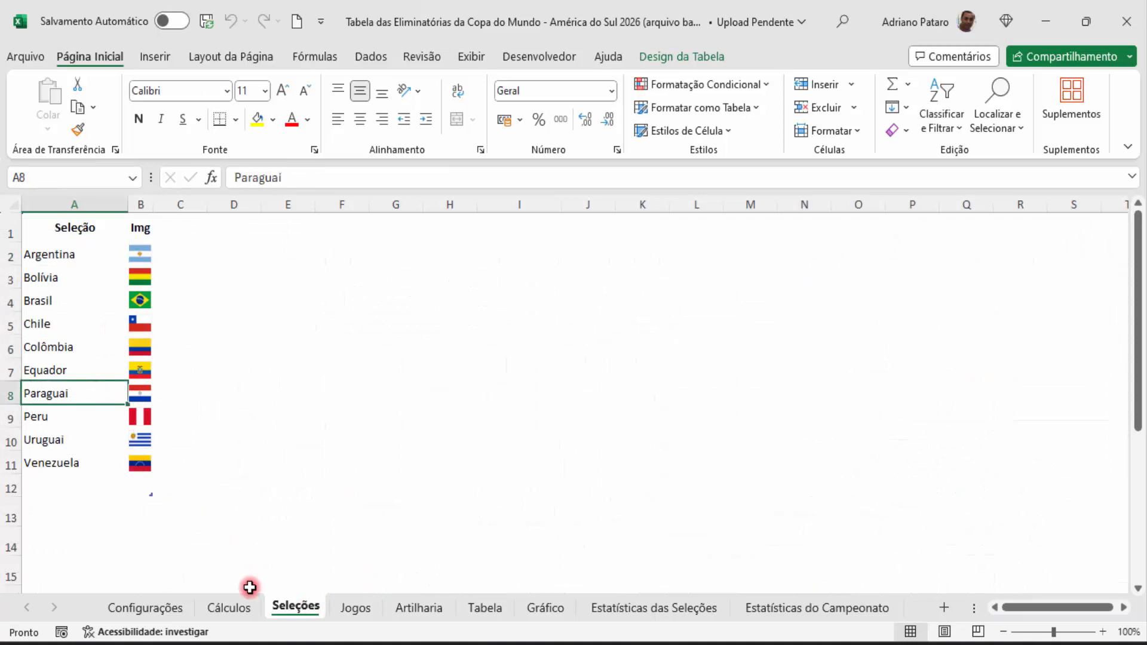
- Advance the match list on the Tabela sheet to the 2ª Rodada, select its header cell and return to the 1ª Rodada
left_click(475, 606)
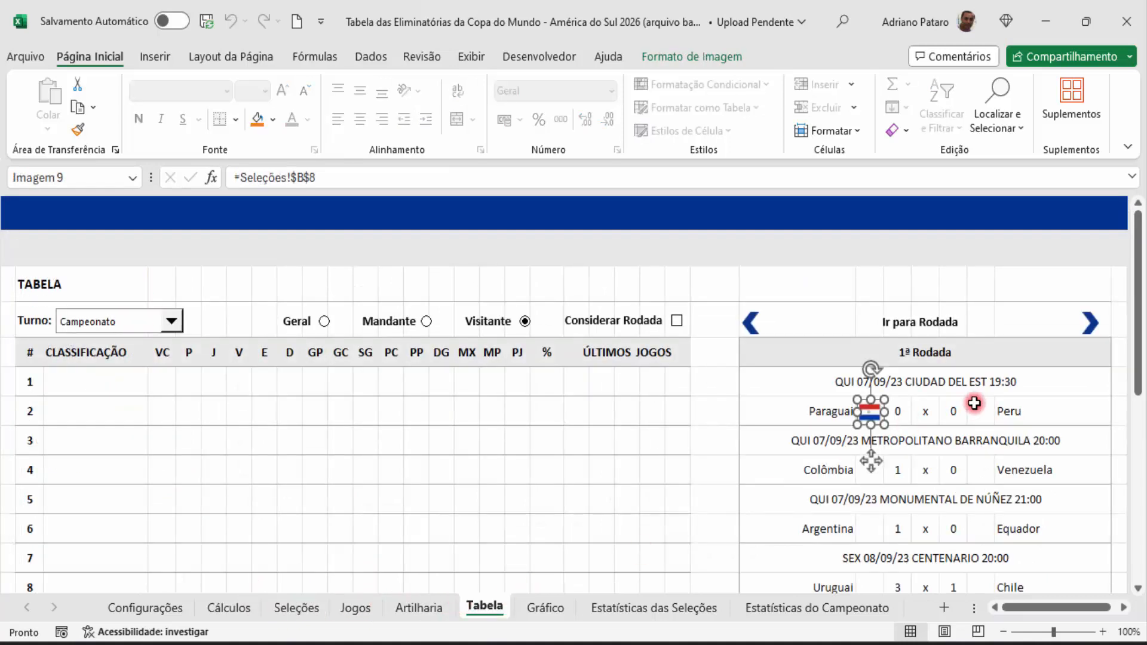
left_click(1090, 328)
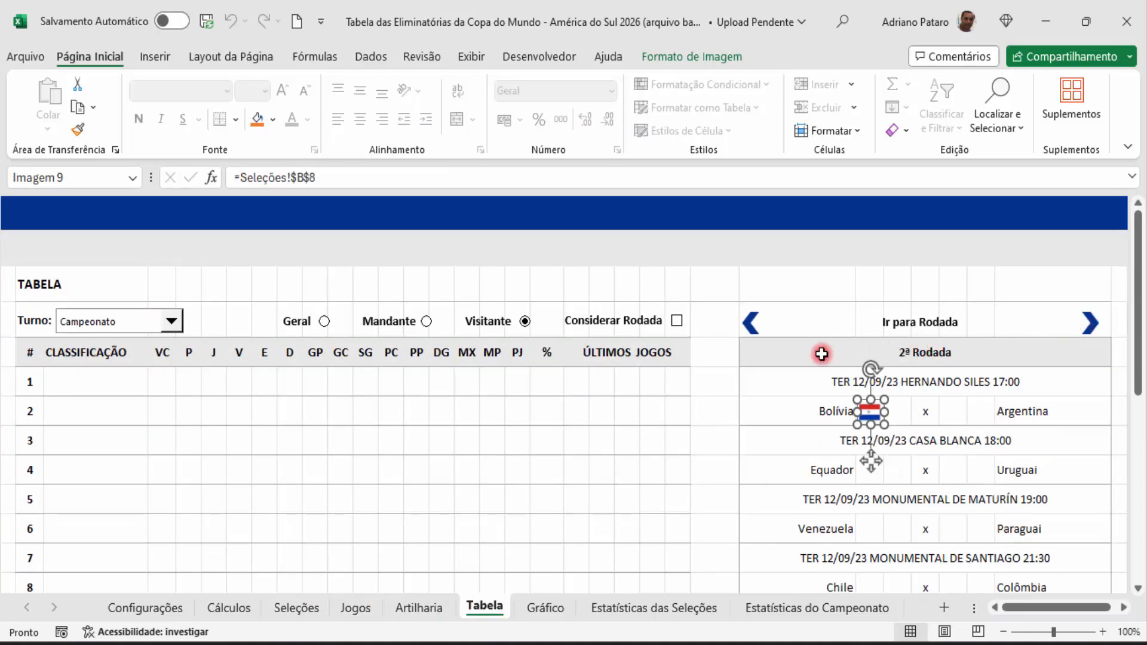
left_click(822, 354)
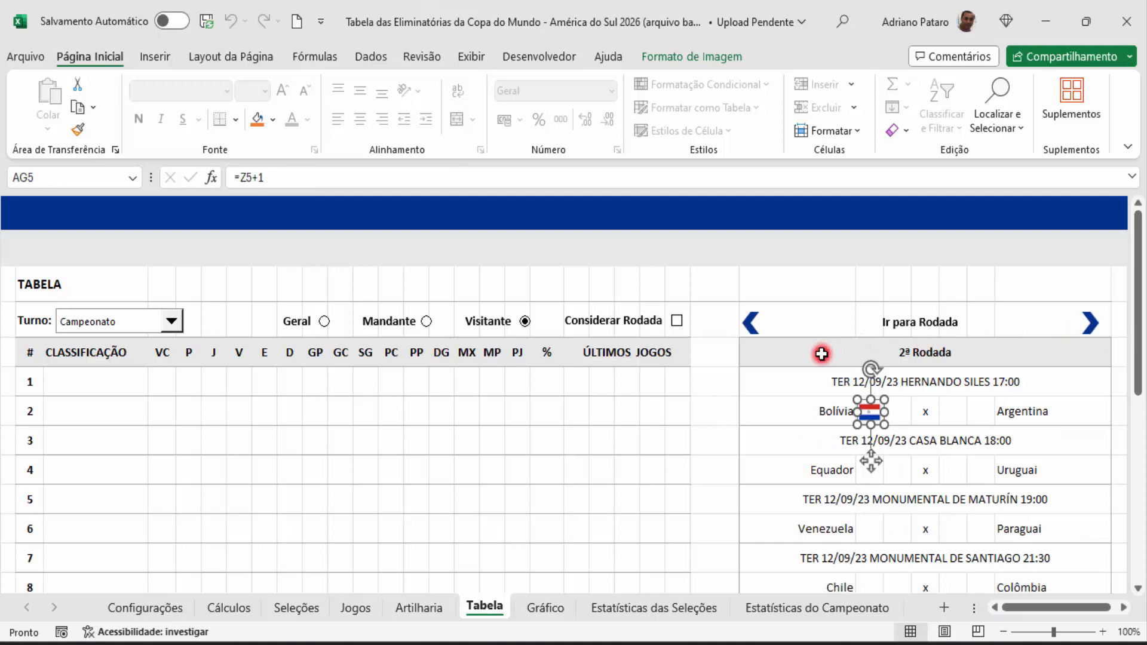
left_click(751, 325)
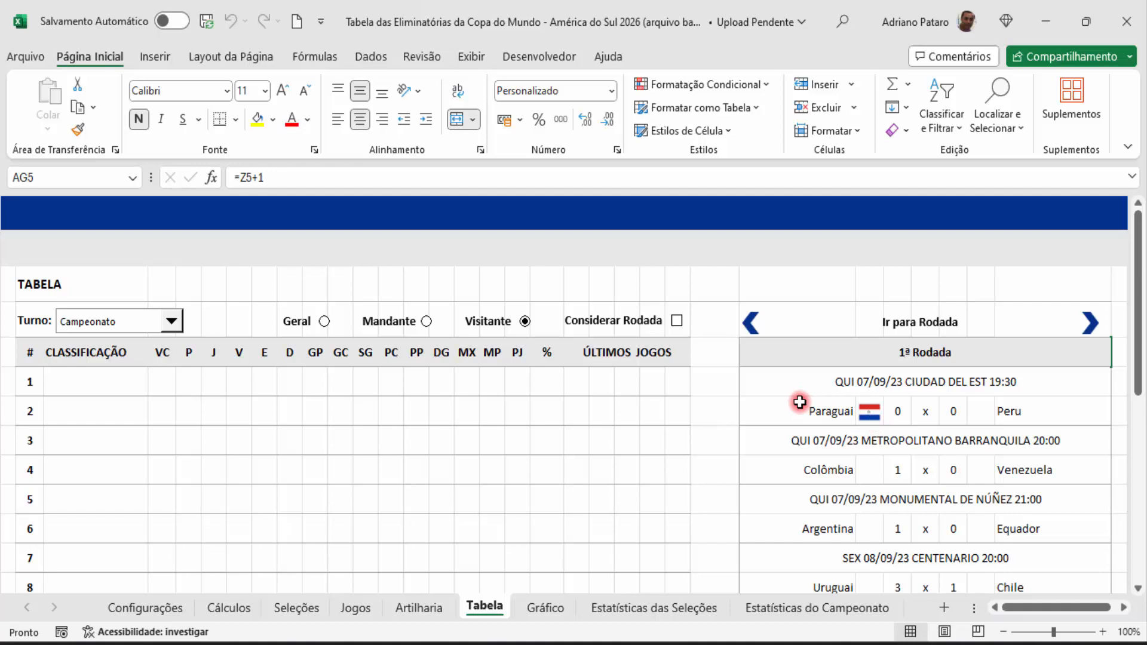
- Find the Escudos block on the Cálculos sheet and select its first empty number cell, CL4
left_click(251, 605)
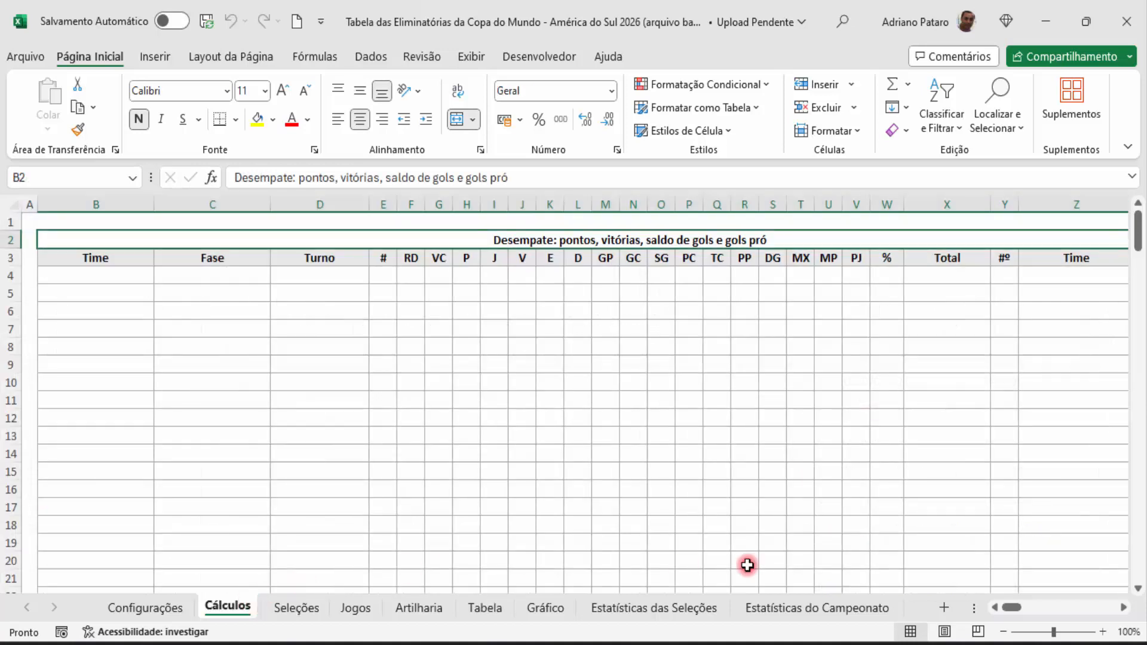
left_click_drag(1014, 608, 1090, 607)
left_click(500, 242)
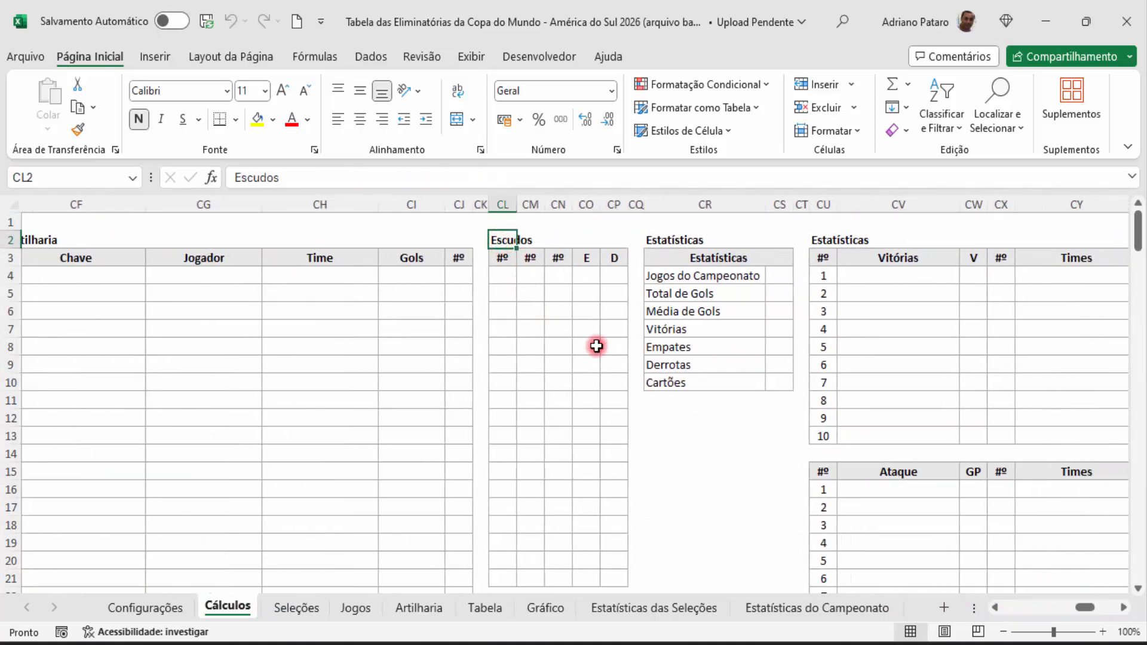
left_click(512, 277)
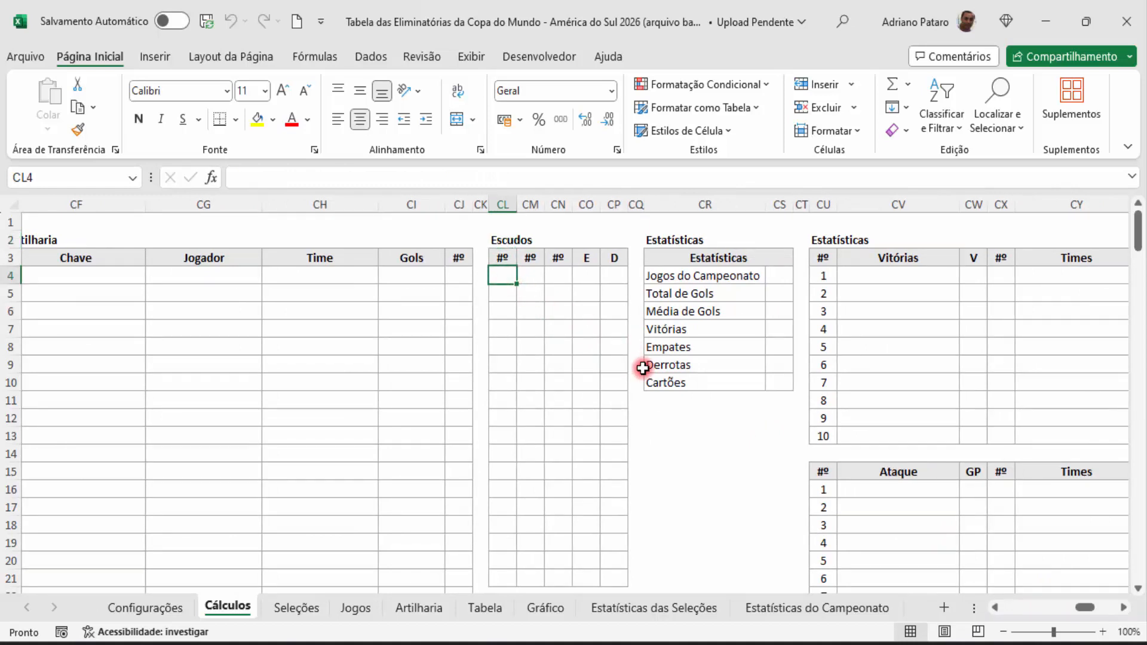
- Examine the home and away team formulas of the 1ª Rodada matches on the Tabela sheet
left_click(493, 607)
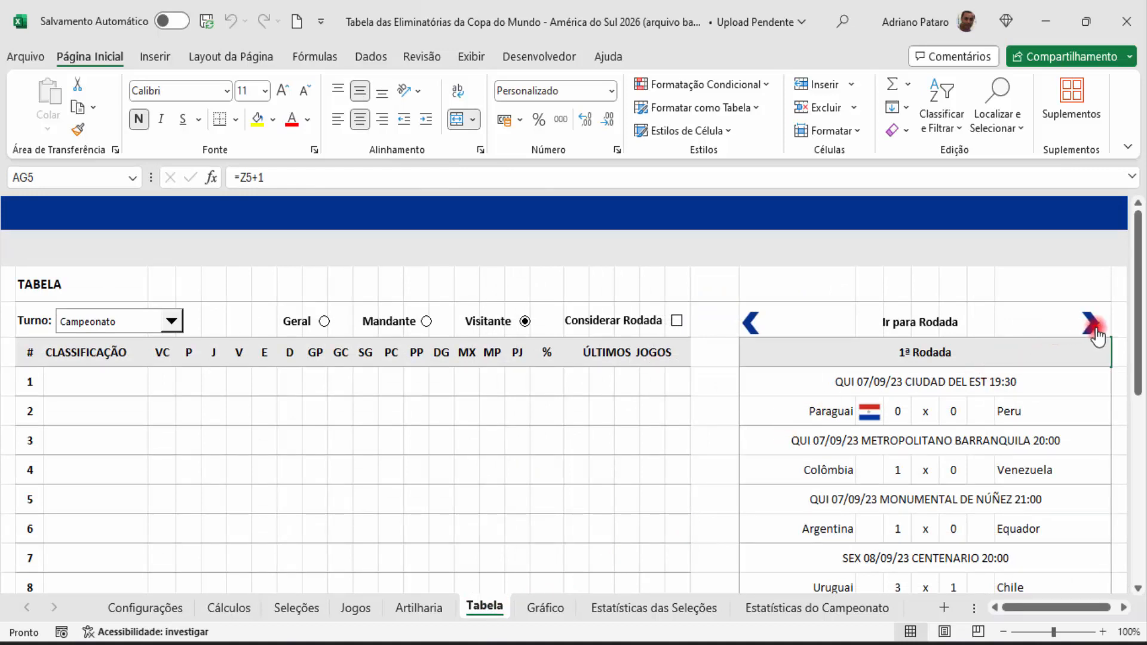
left_click(834, 411)
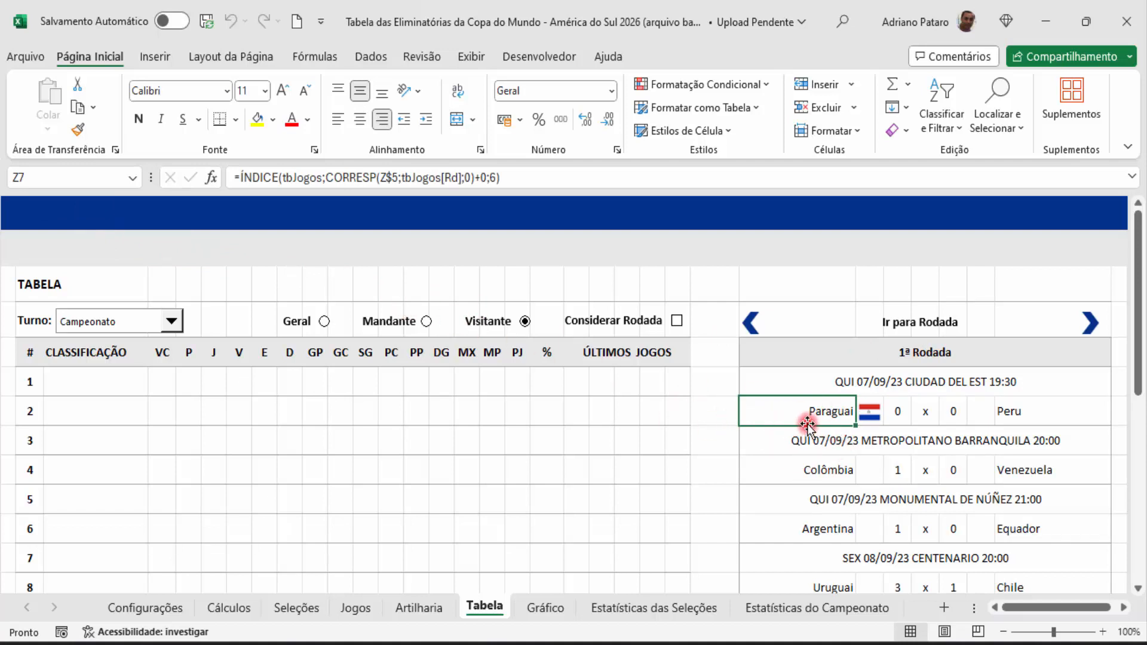
scroll(808, 425, "down", 1)
left_click_drag(795, 306, 815, 502)
left_click(789, 366)
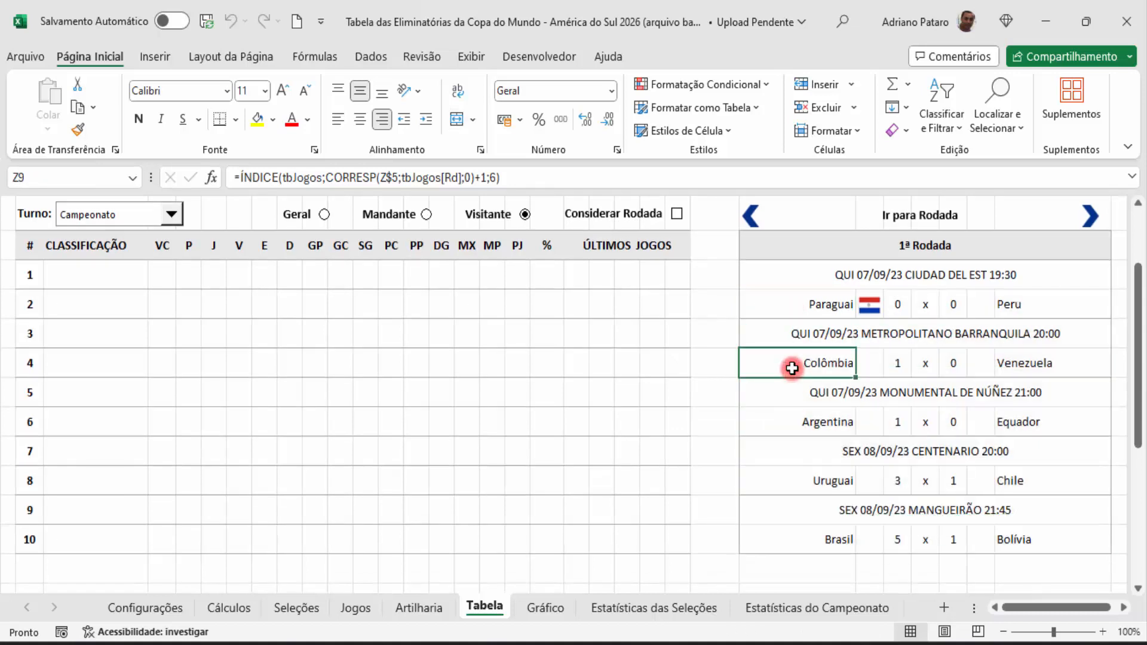
left_click(793, 414)
scroll(795, 415, "up", 1)
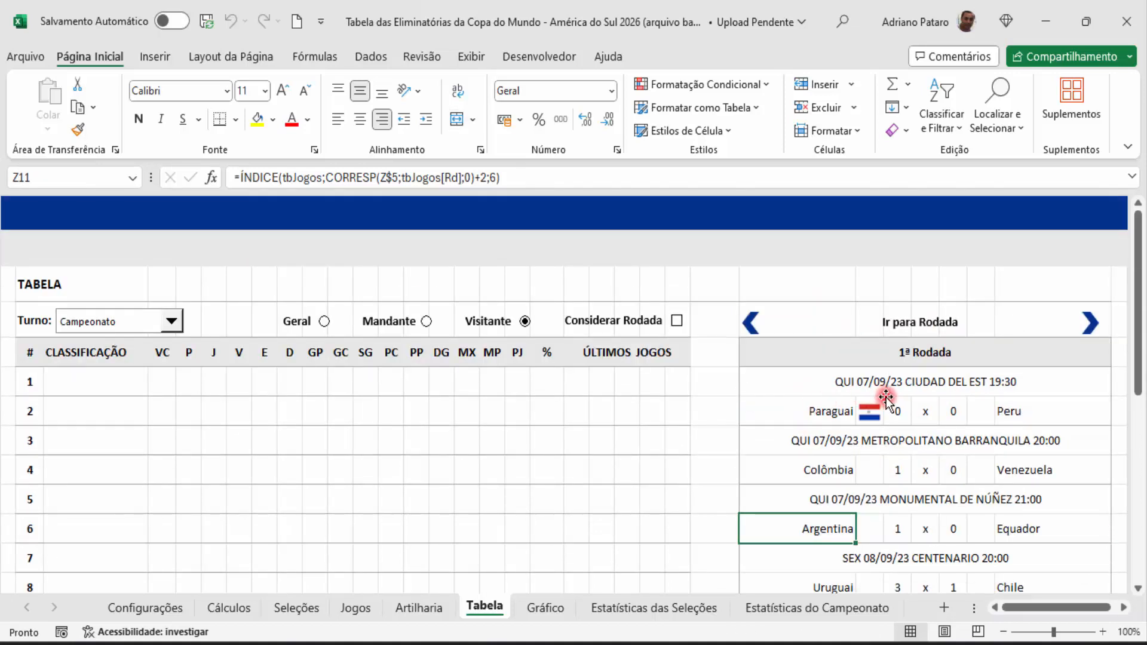
left_click(1039, 409)
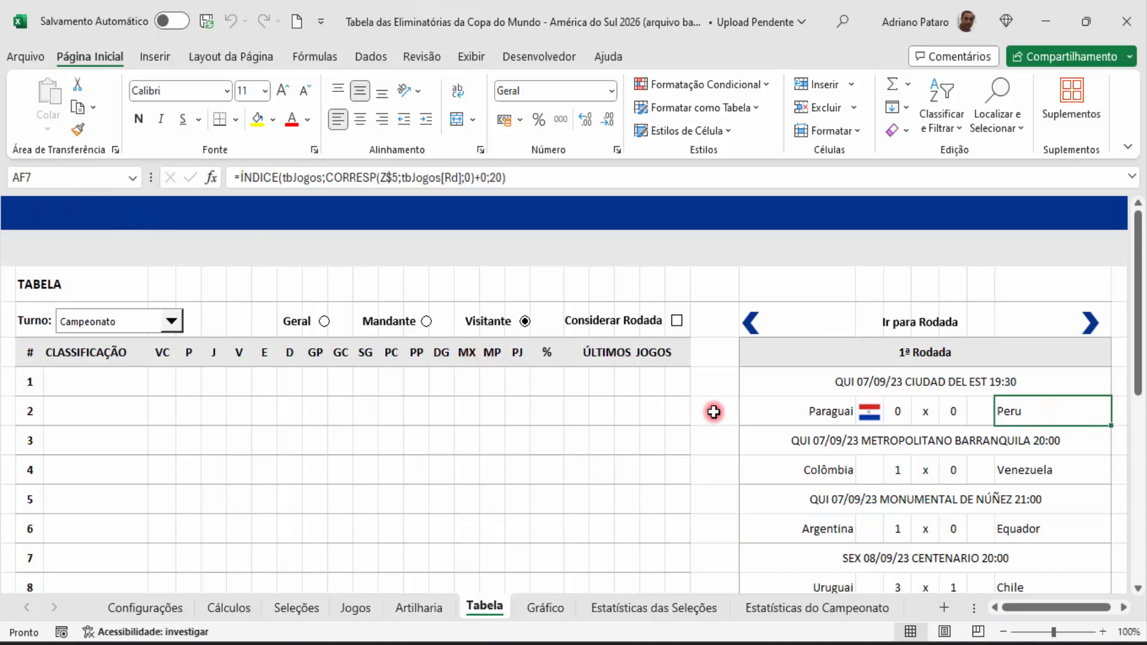
left_click(801, 410)
left_click(1008, 412)
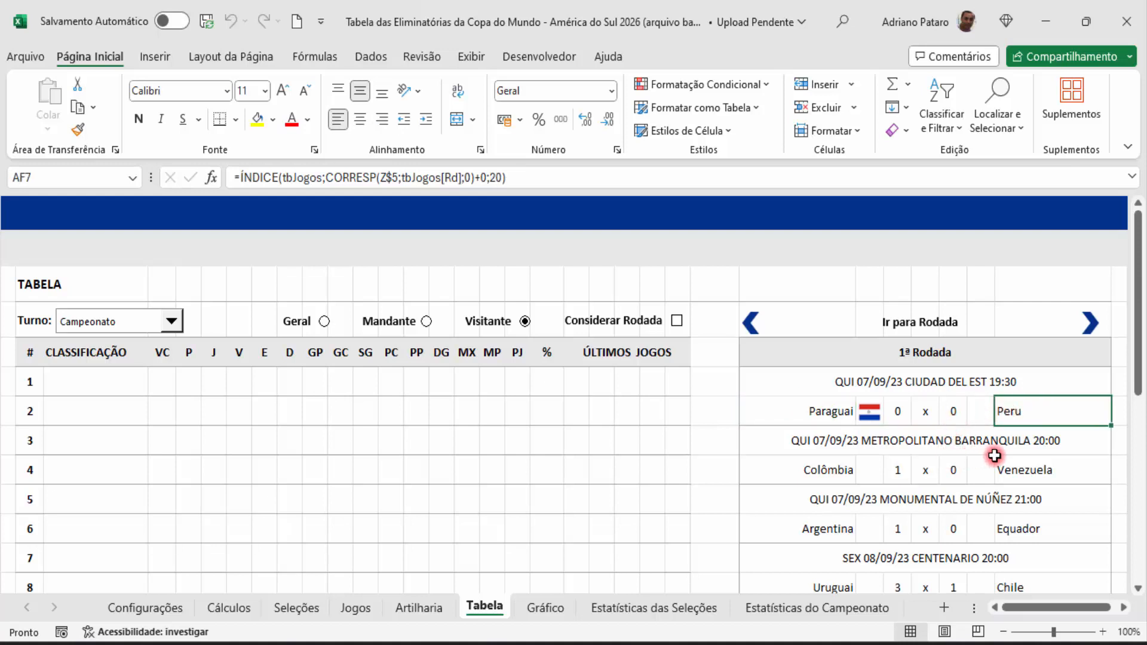
- Examine the first match's home and away team formulas in the 2ª Rodada and the 3ª Rodada
left_click(1092, 325)
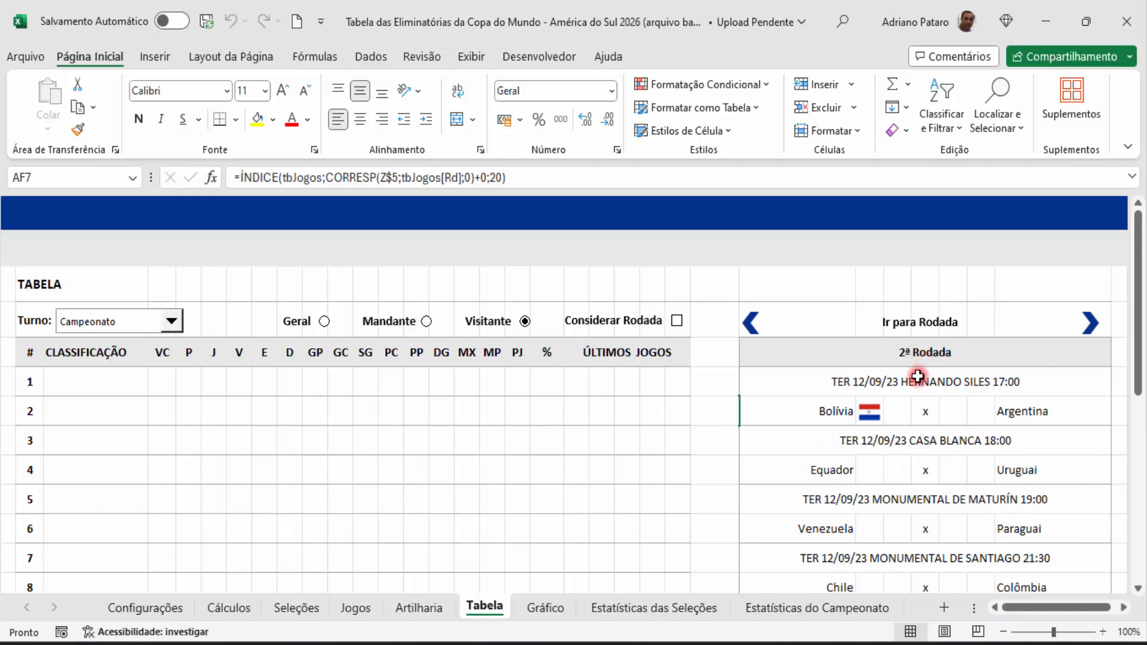
left_click(817, 411)
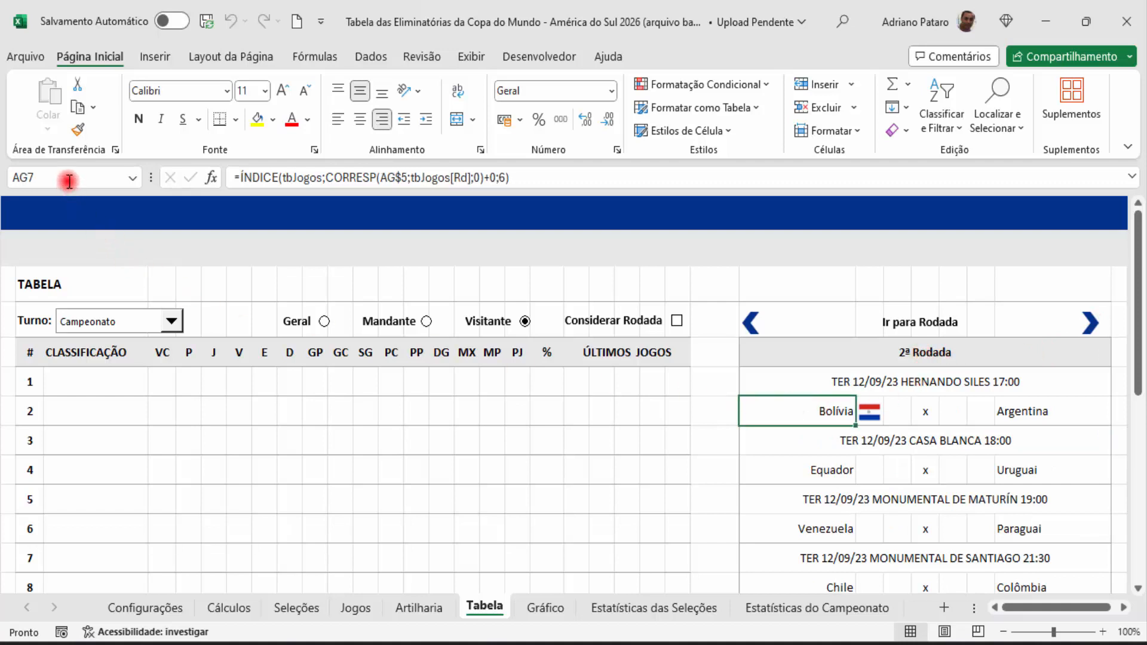
left_click(1029, 422)
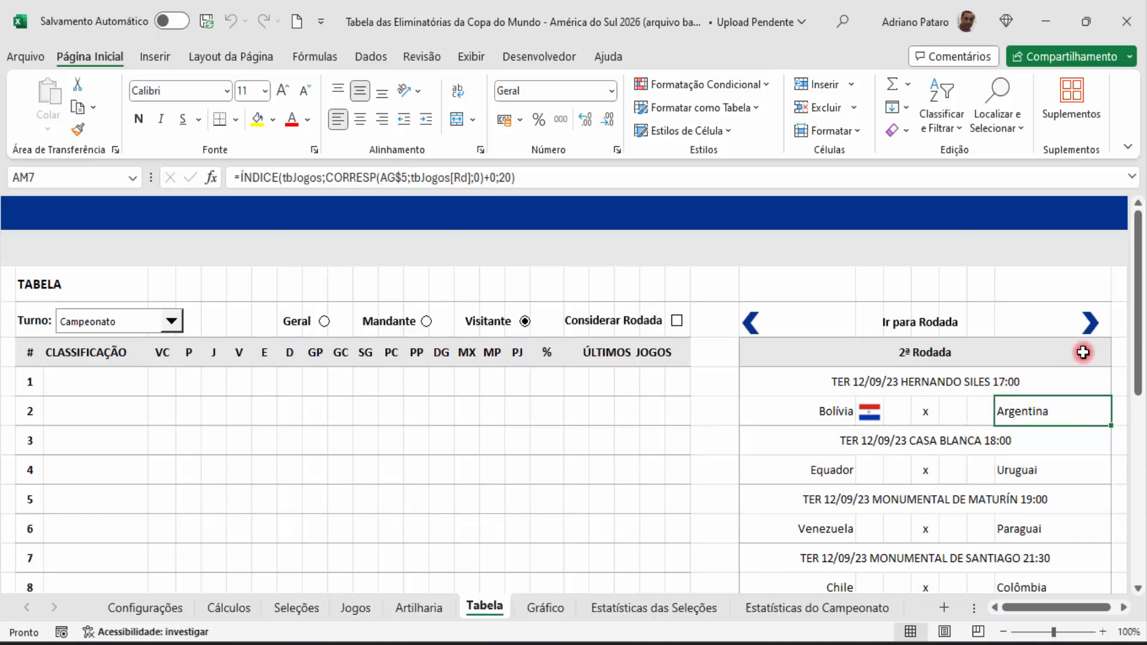
left_click(1090, 325)
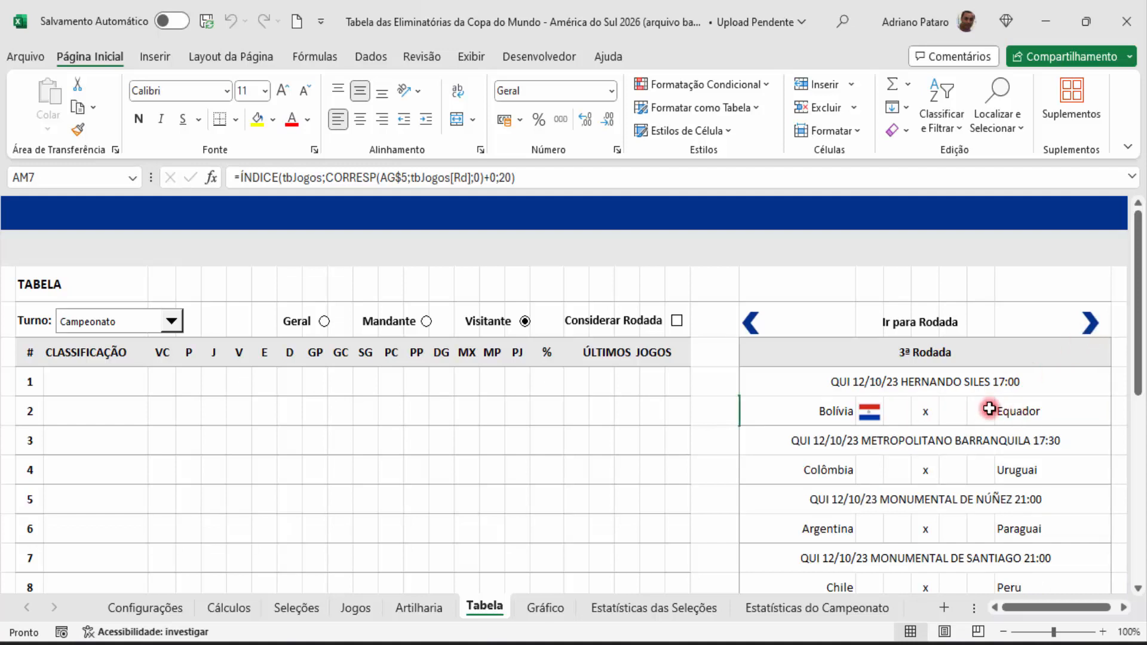
left_click(801, 405)
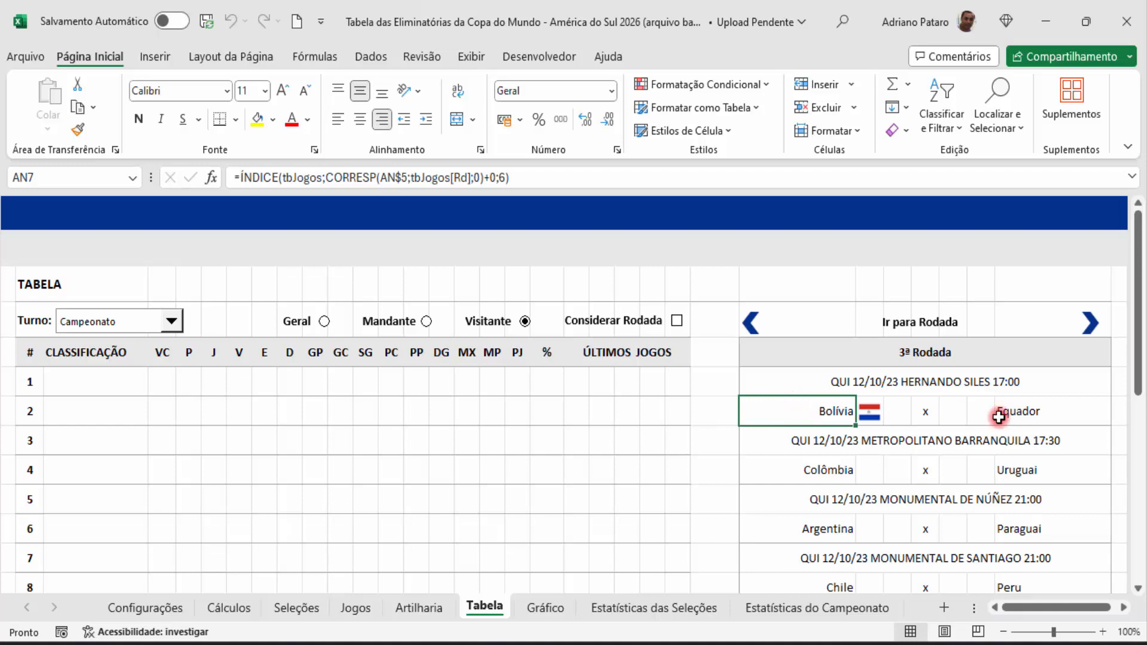
left_click(1057, 419)
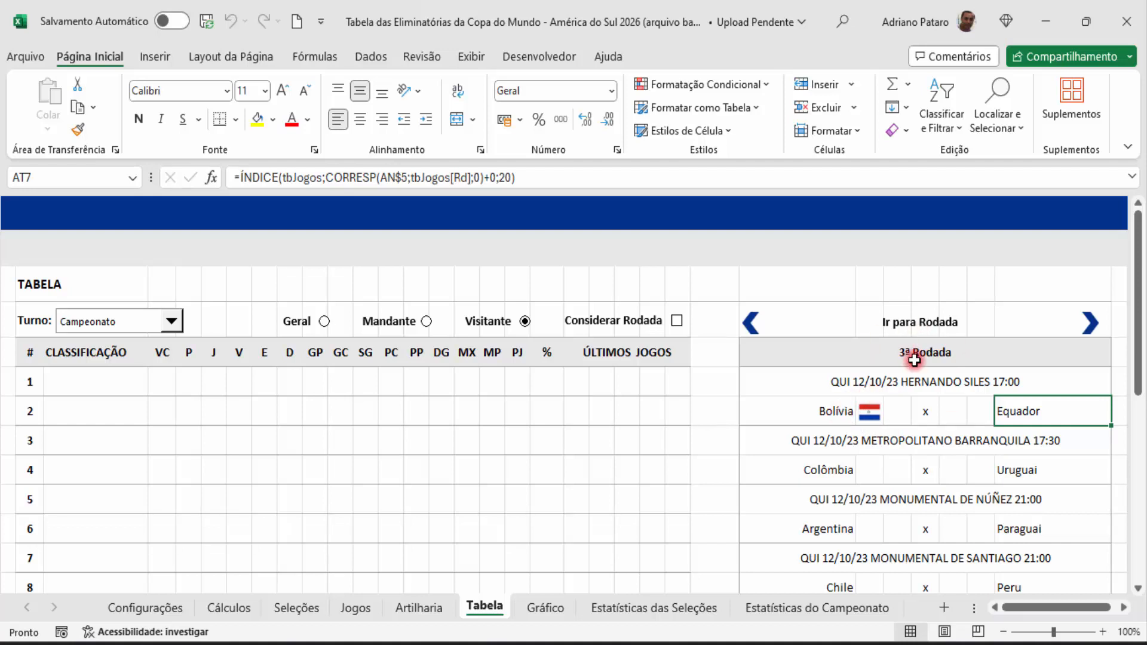
left_click(825, 411)
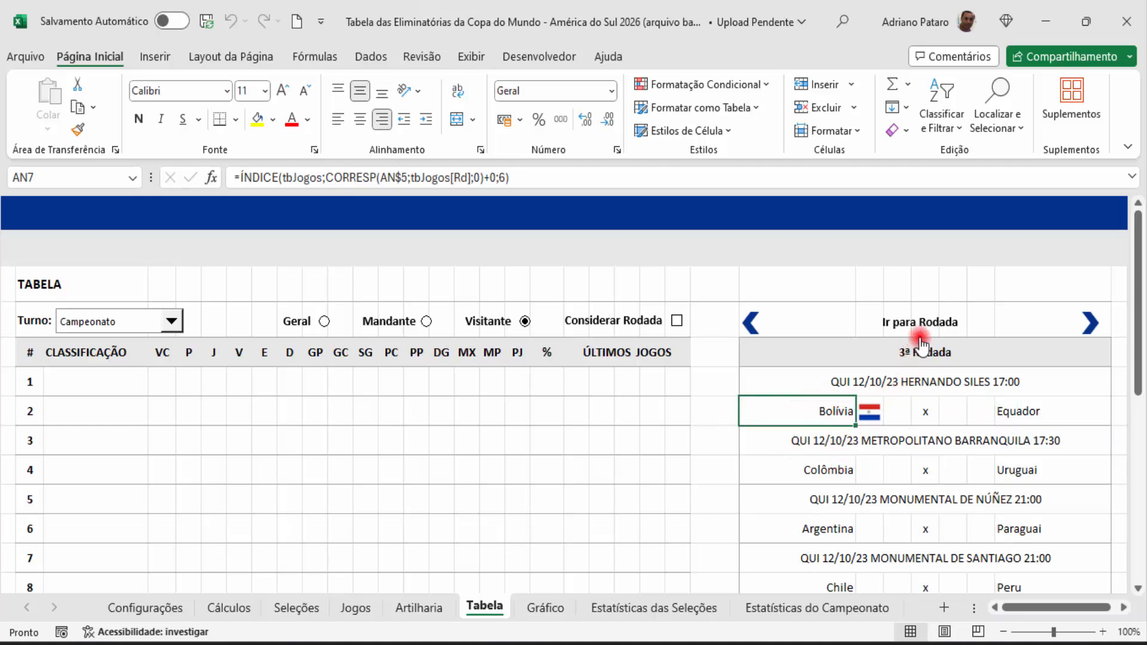
- Jump the match list to round 1 with Ir para Rodada
left_click(932, 323)
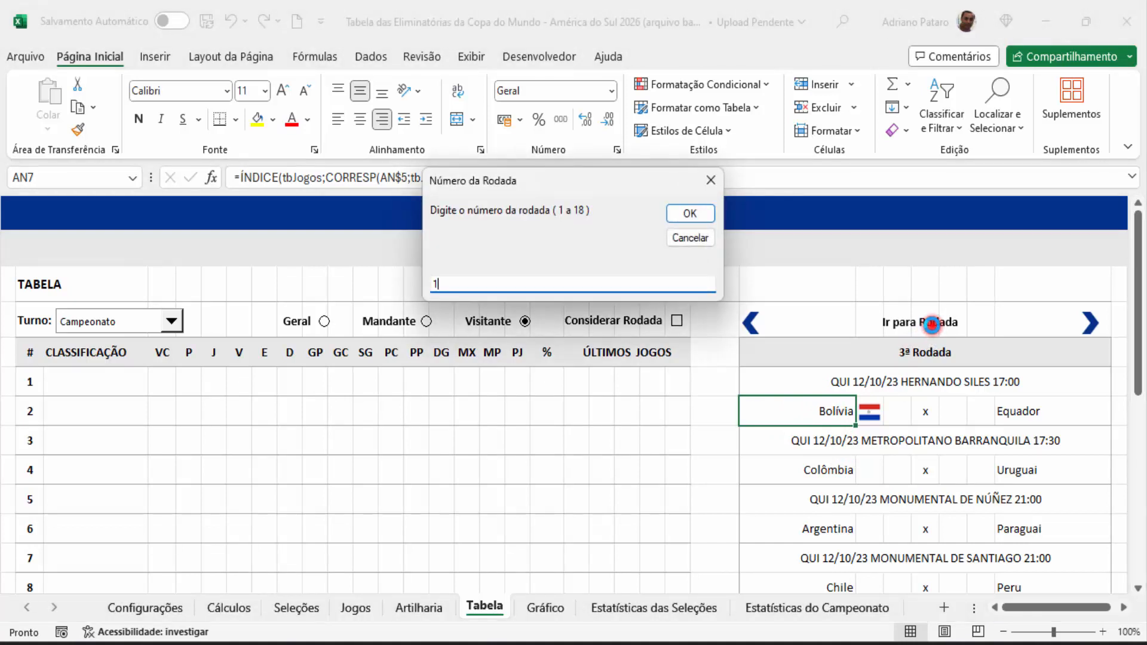
type("1")
left_click(695, 214)
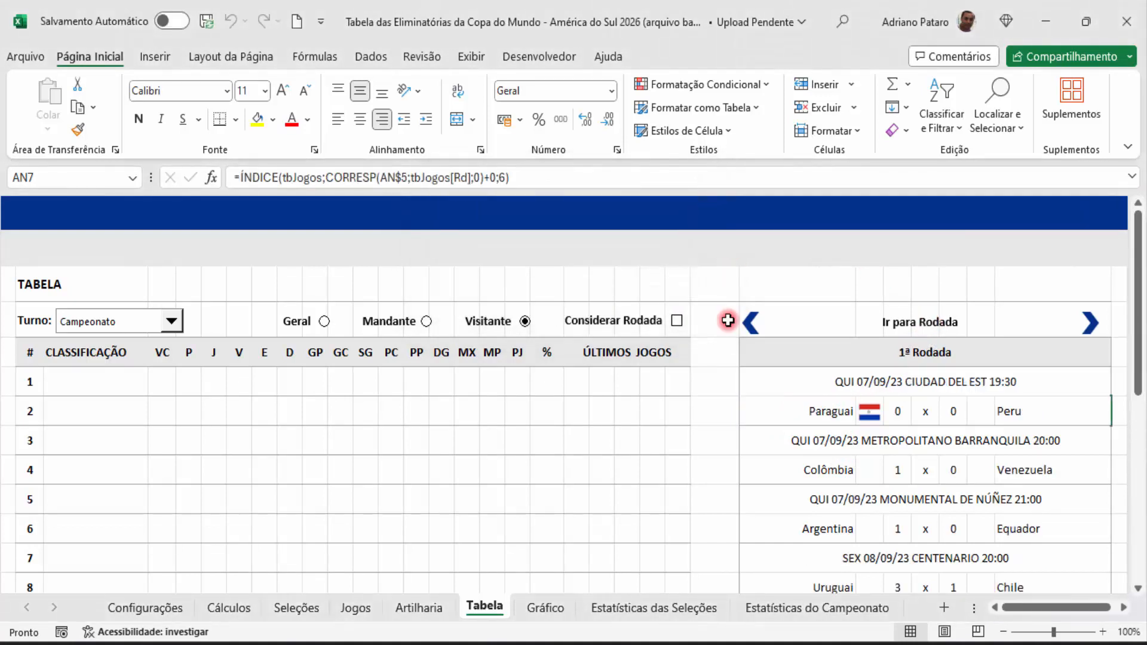
- Number the first column of the Escudos block on the Cálculos sheet from 1 to 18, in CL4:CL21
left_click(232, 607)
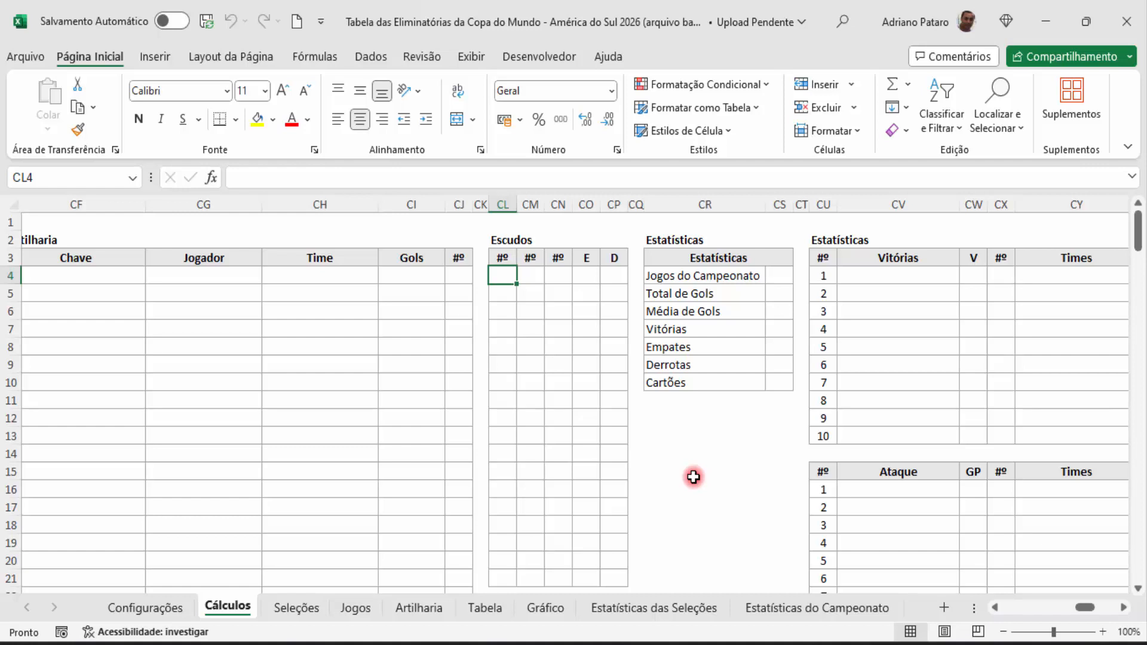
type("1")
key("Return")
type("2")
key("Return")
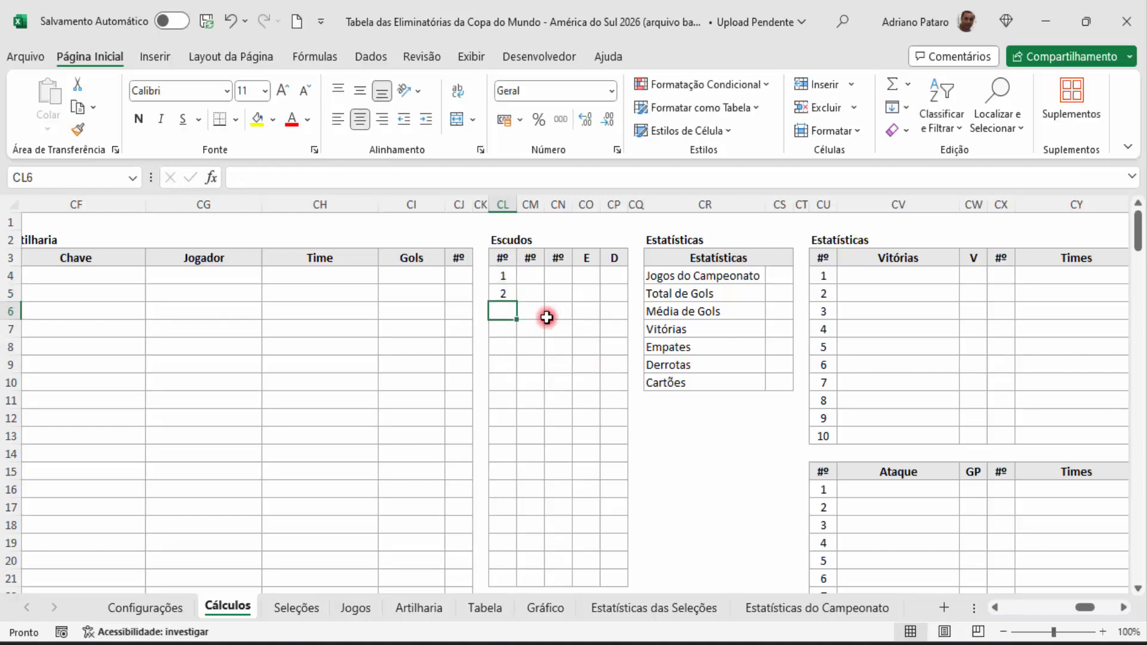
left_click_drag(503, 274, 520, 581)
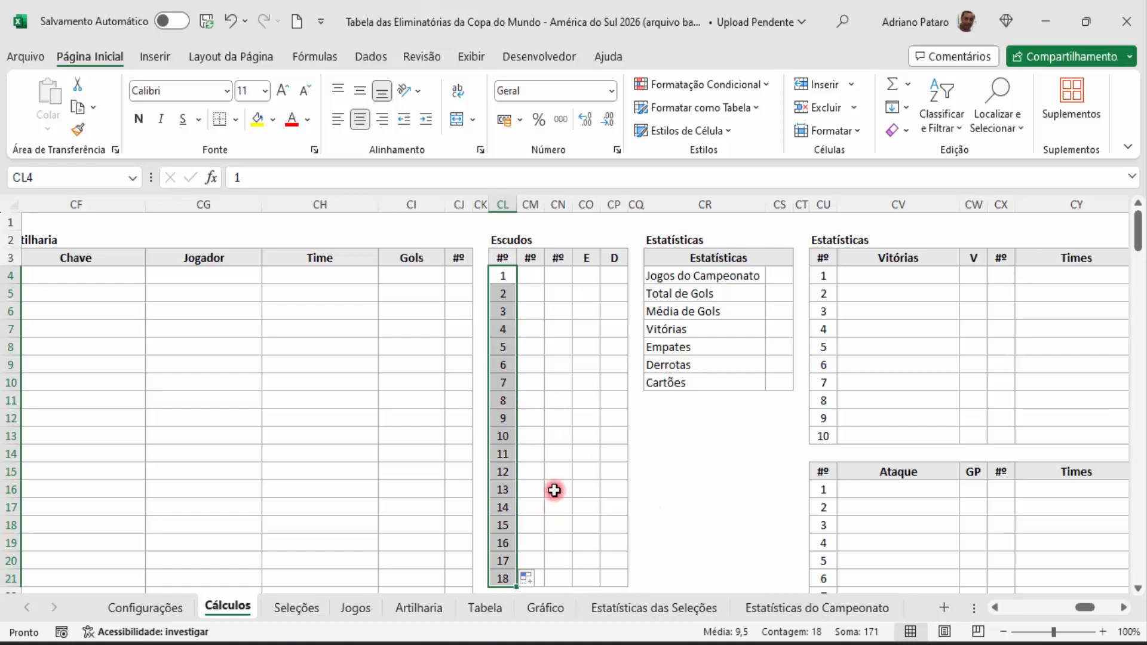
- Enter the test formula =COL(A1) in the empty cell CR13 below the Estatísticas list on the Cálculos sheet
left_click(536, 281)
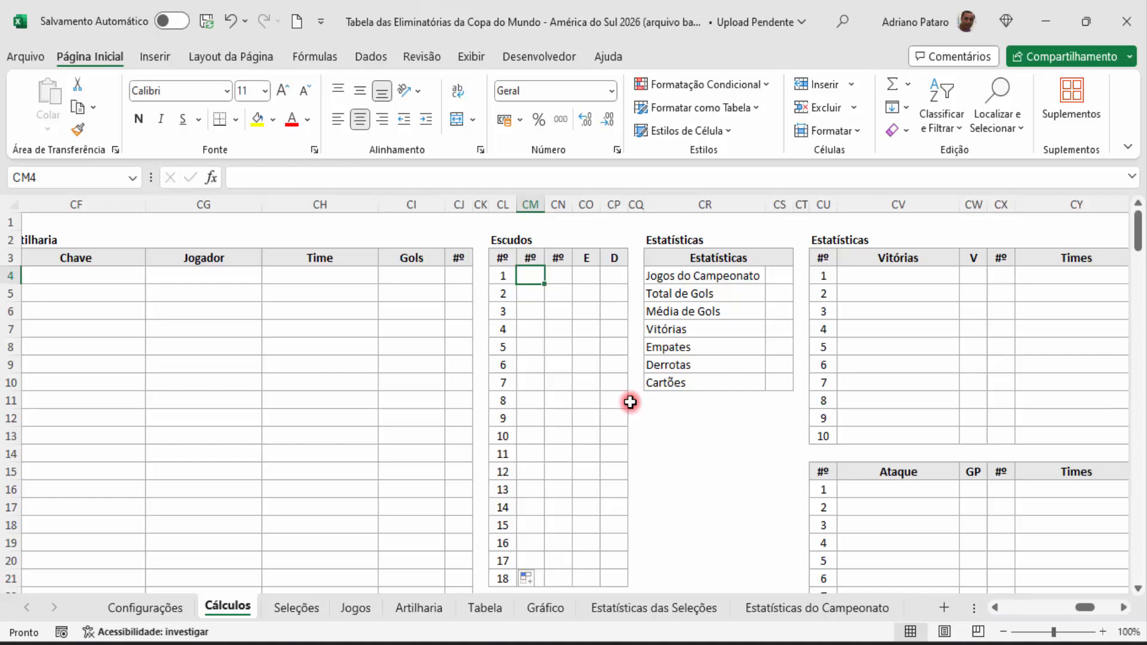
left_click(673, 440)
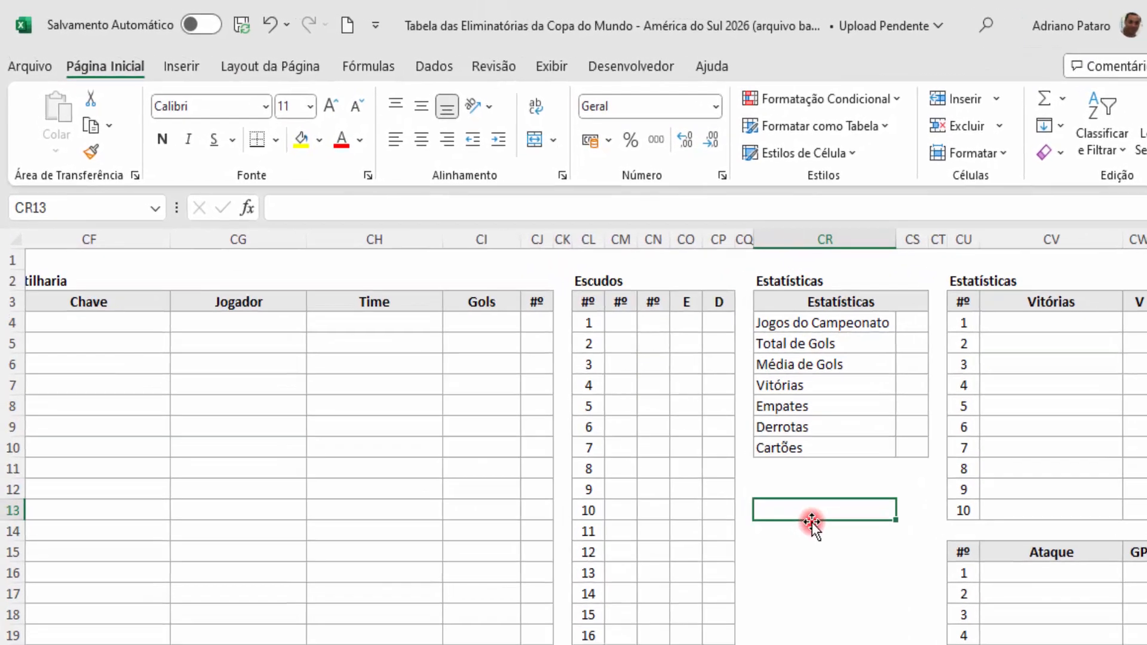
type("=")
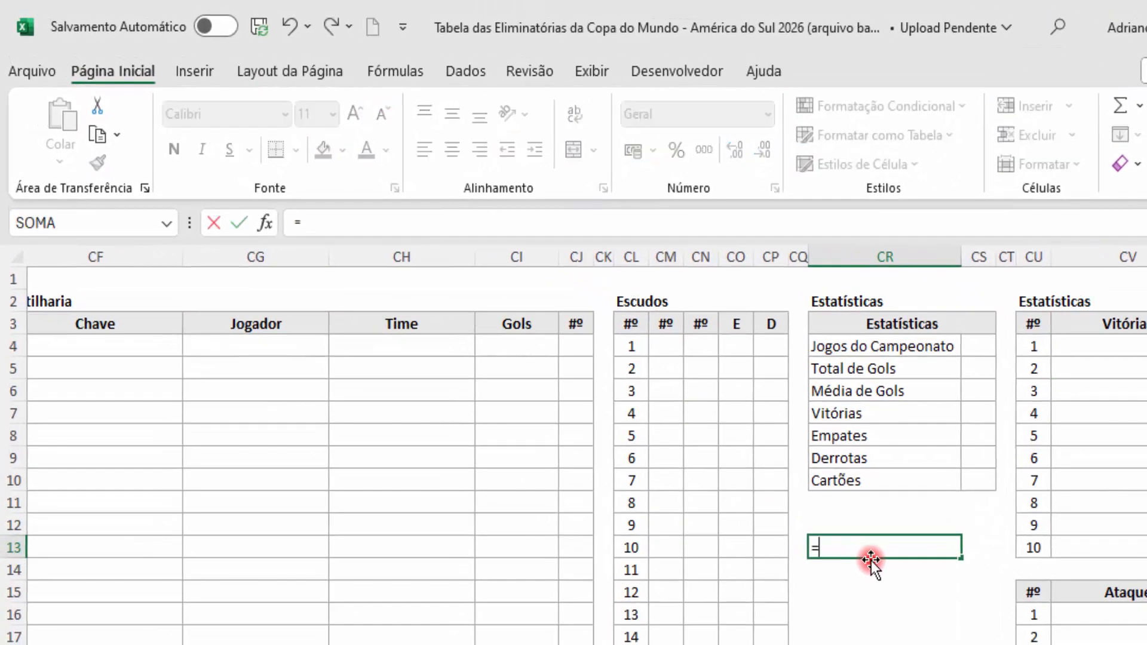
type("col")
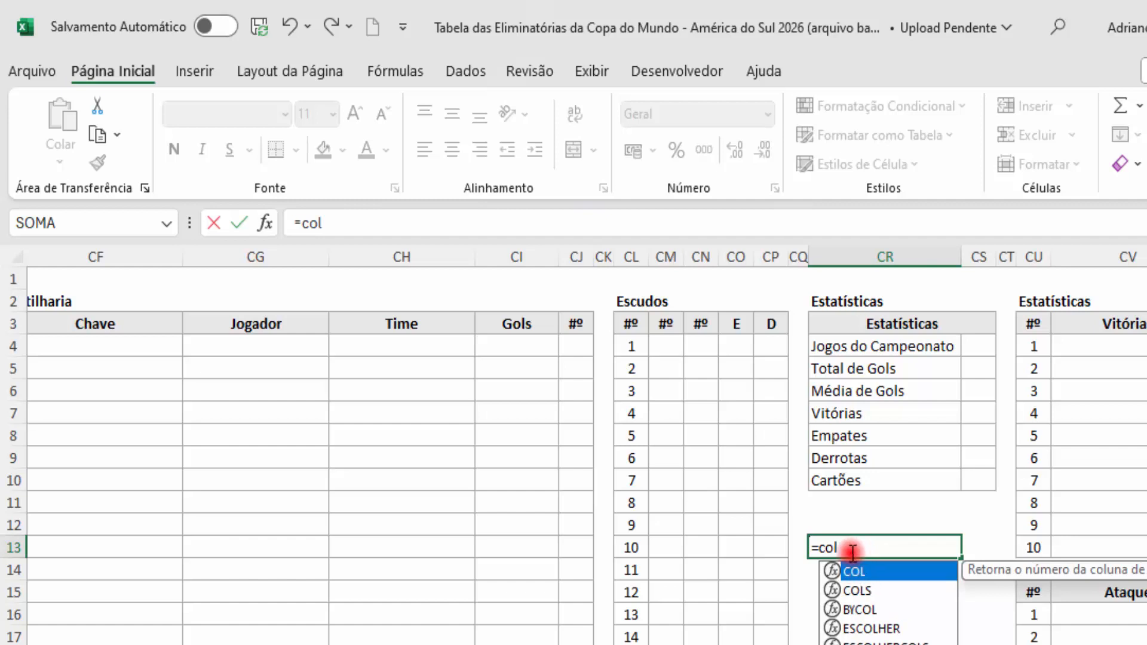
double_click(880, 574)
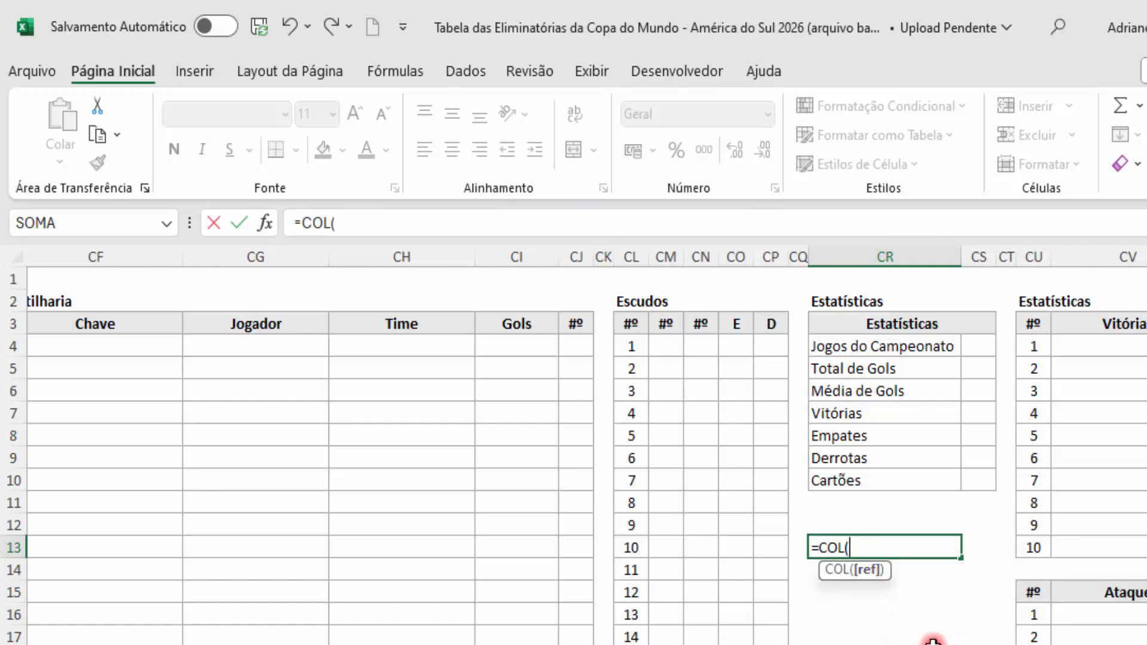
type("A")
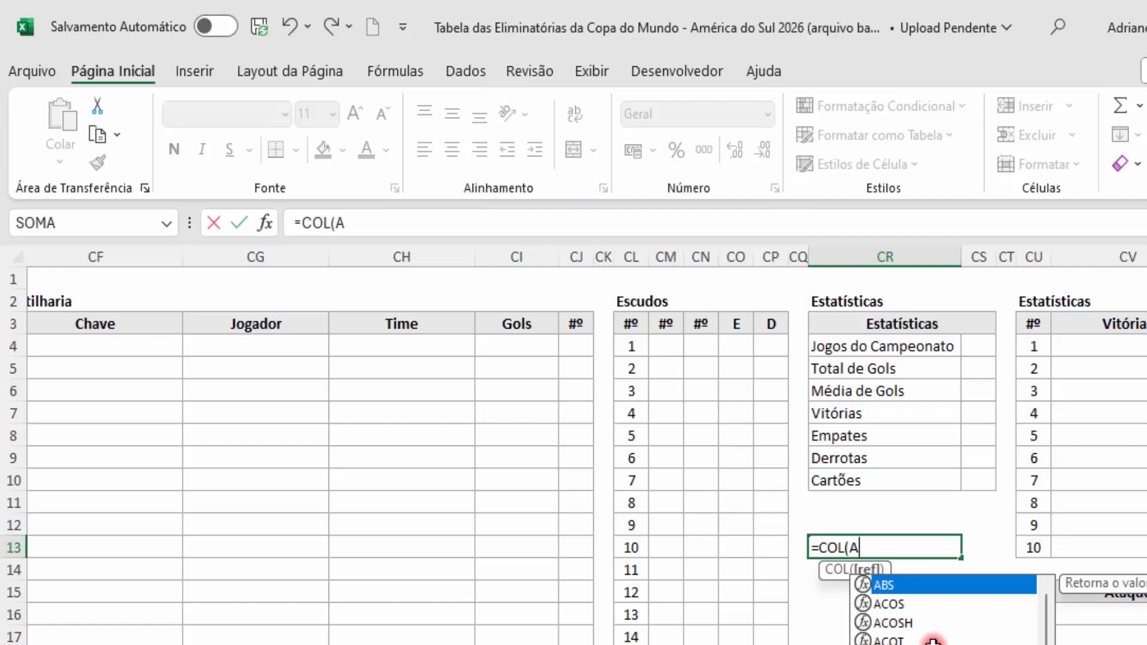
type("1")
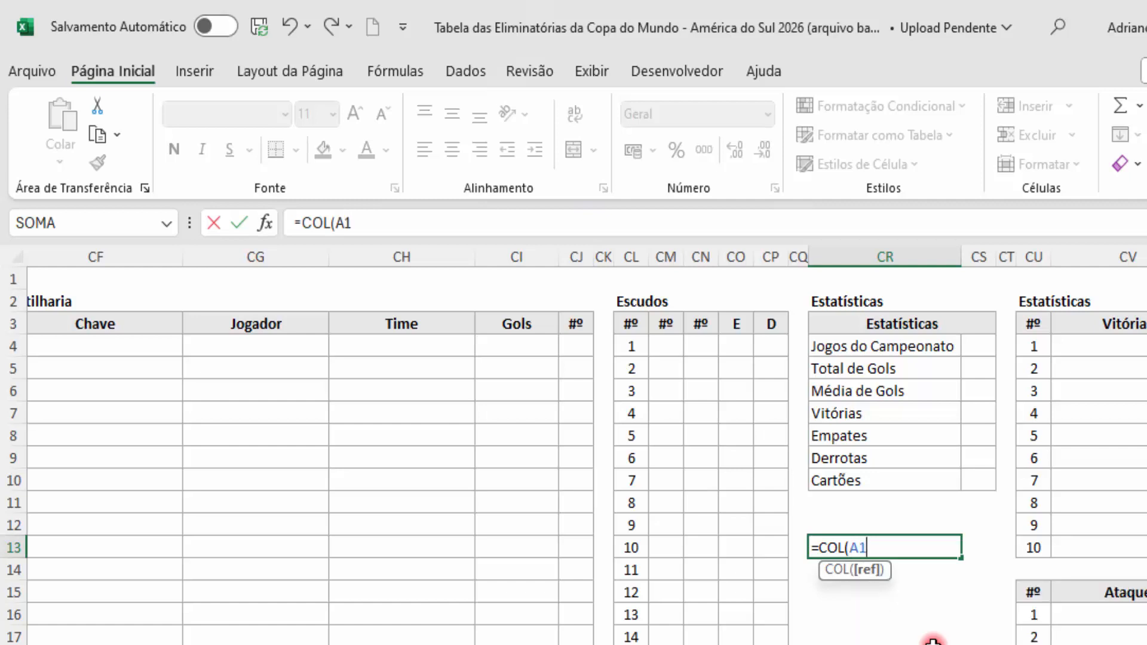
type(")")
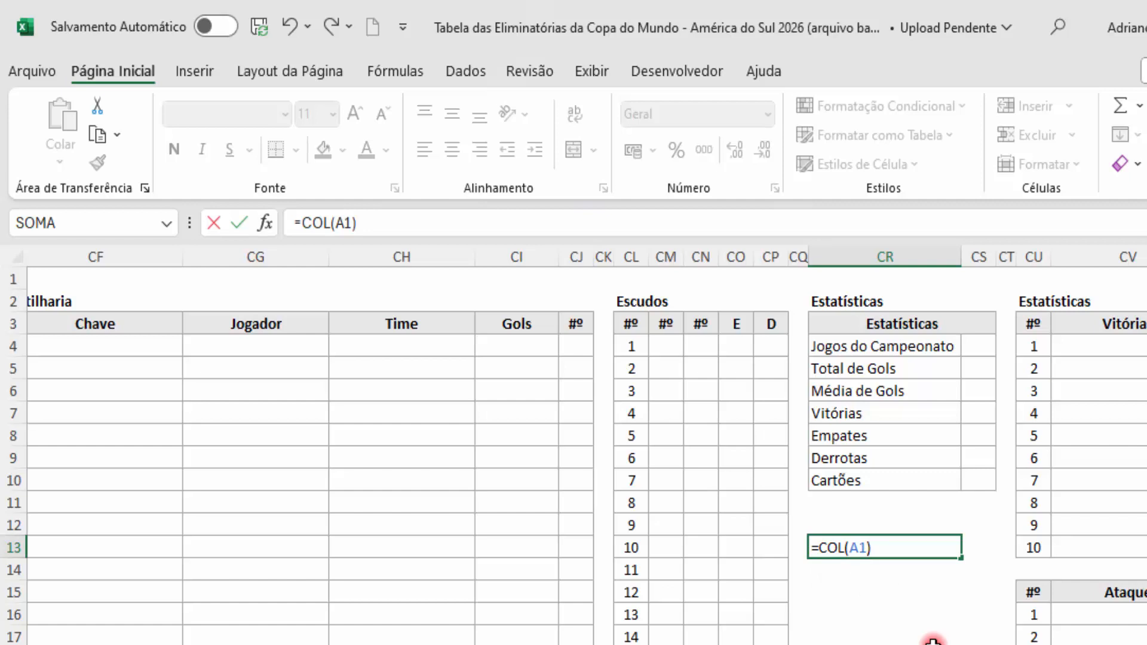
key("Return")
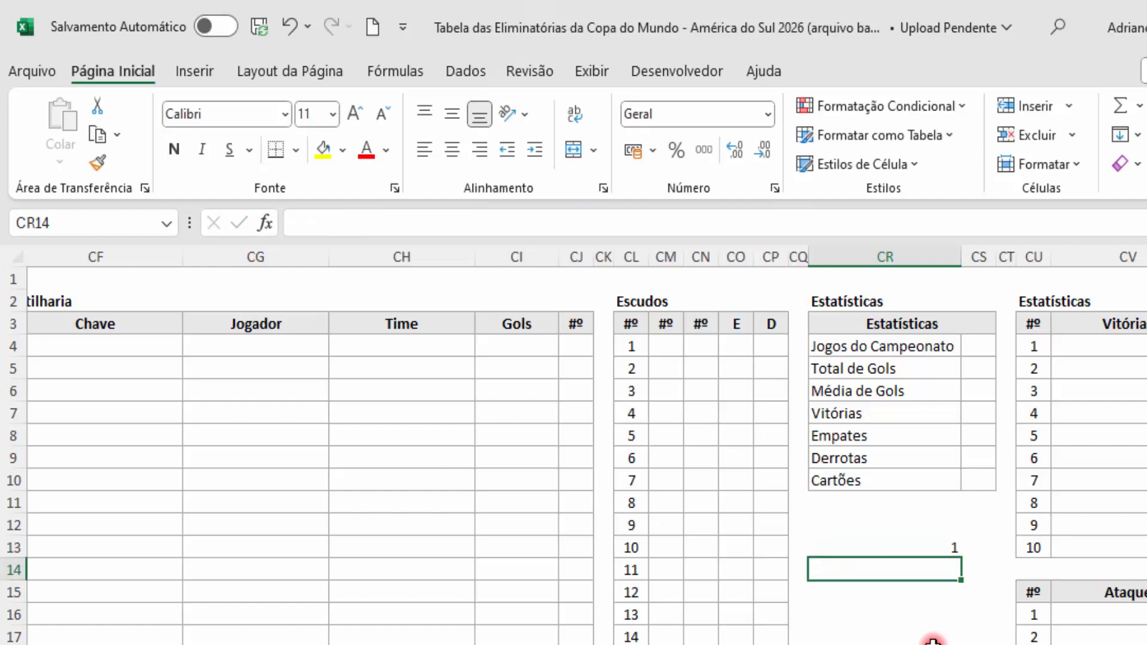
- Change the reference in the CR13 test formula so that it reads =COL(B1)
left_click(909, 548)
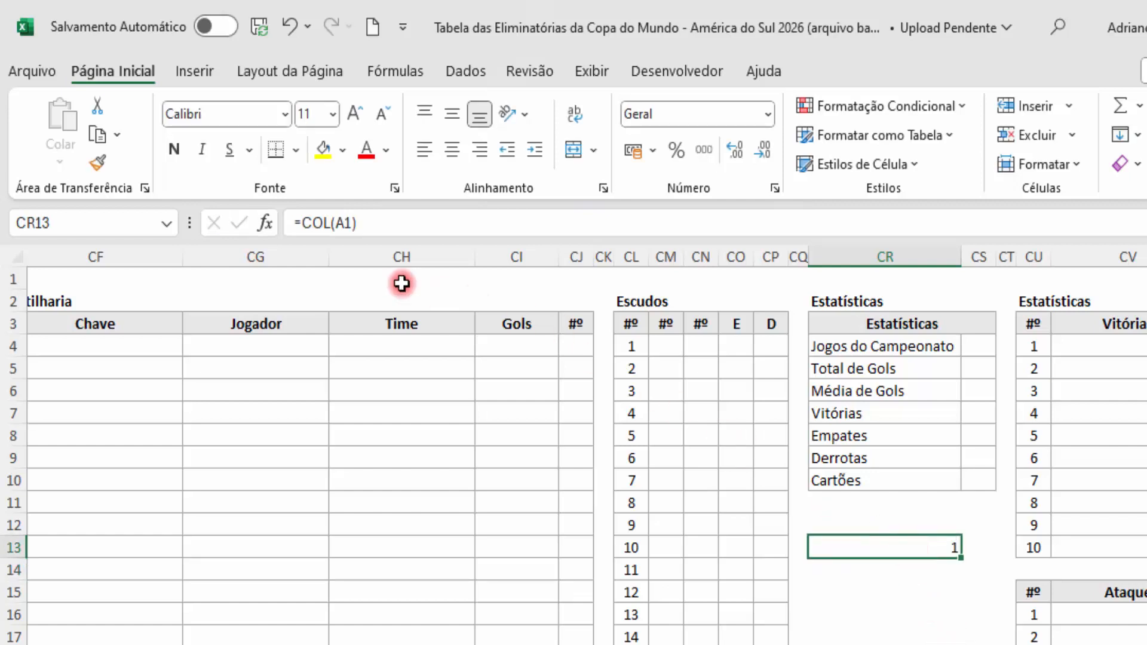
left_click(338, 227)
key("Delete")
type("b")
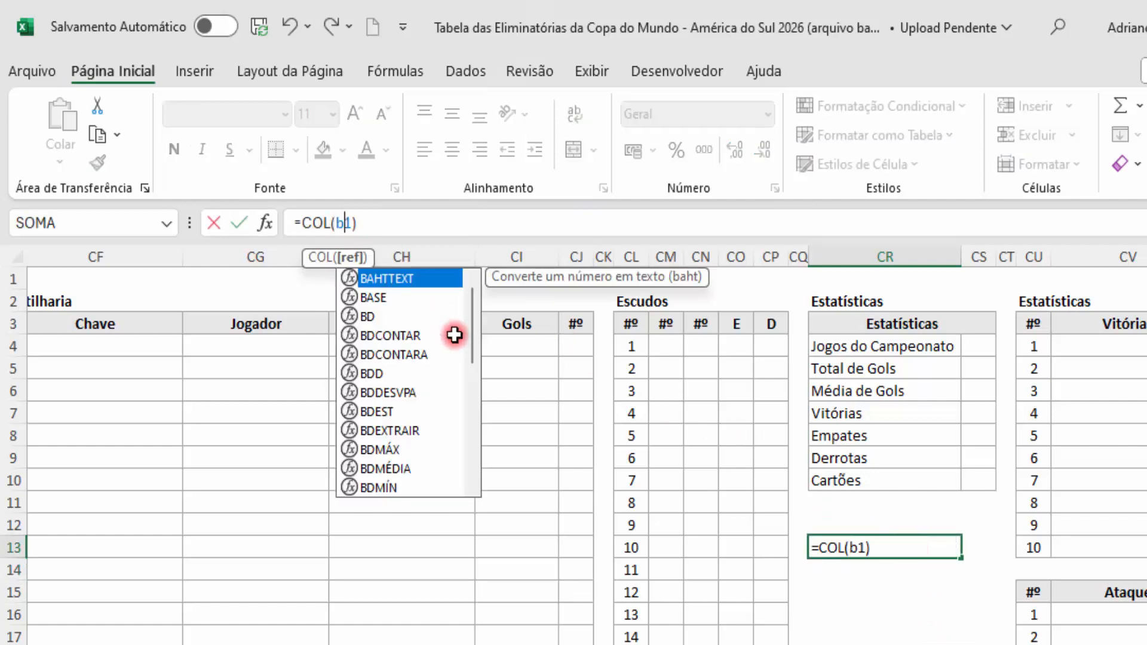
key("Return")
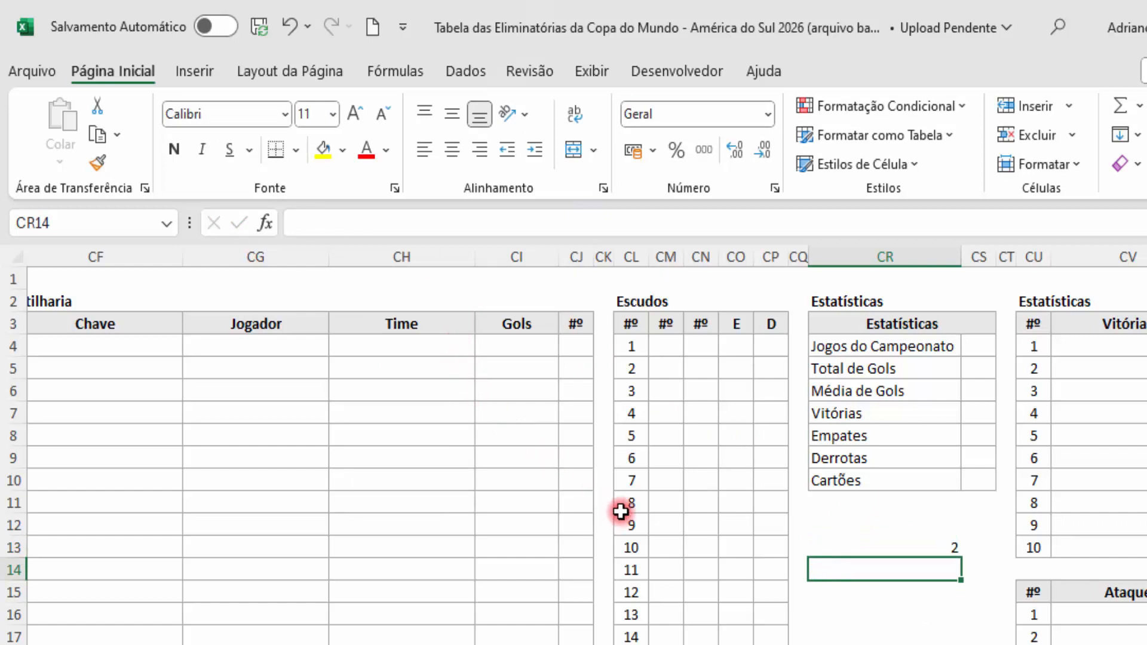
left_click(863, 543)
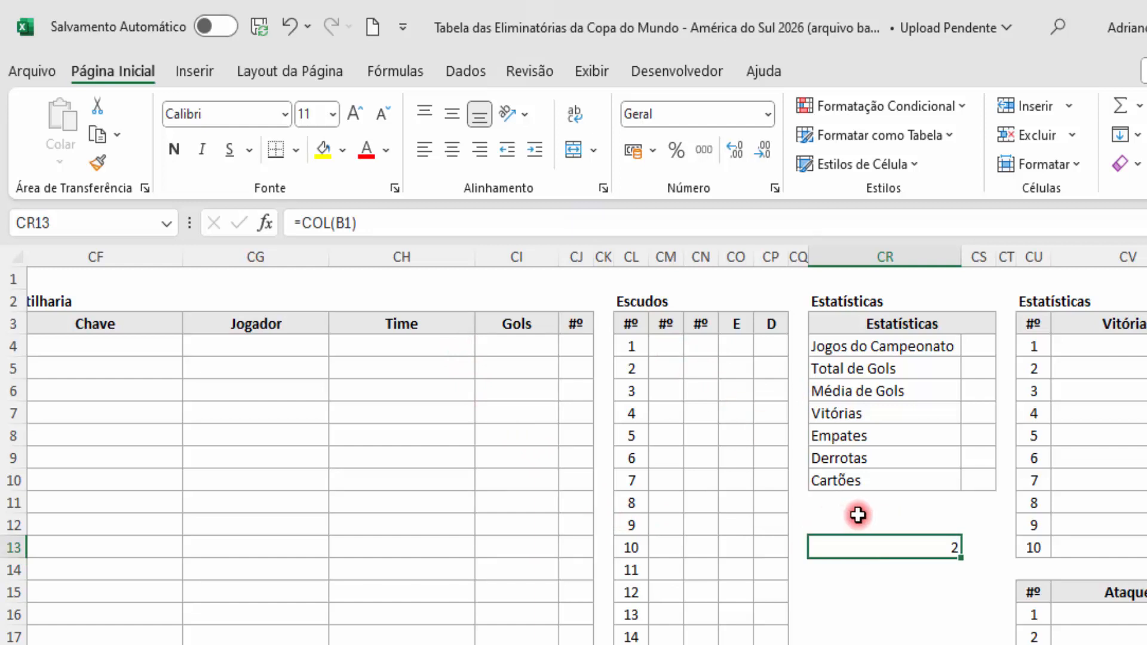
- Check the 1ª Rodada home-team column on the Tabela sheet and return its number in Cálculos cell CM4 with =COL(Z1)
key("ctrl+Page_Up")
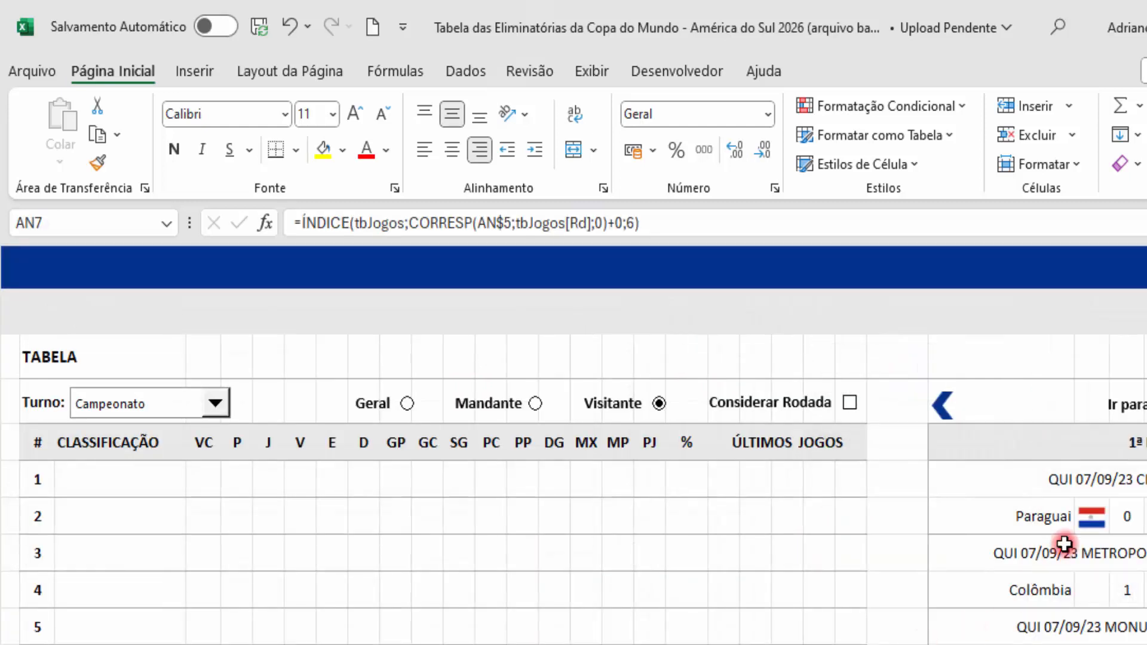
left_click(1135, 448)
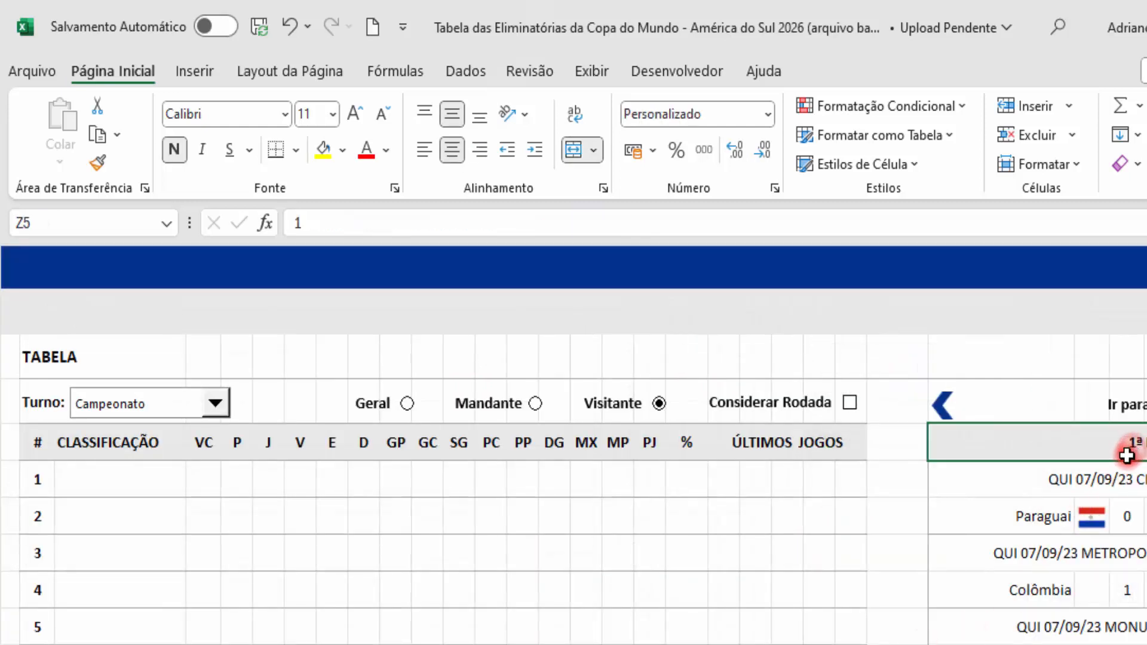
left_click(1022, 515)
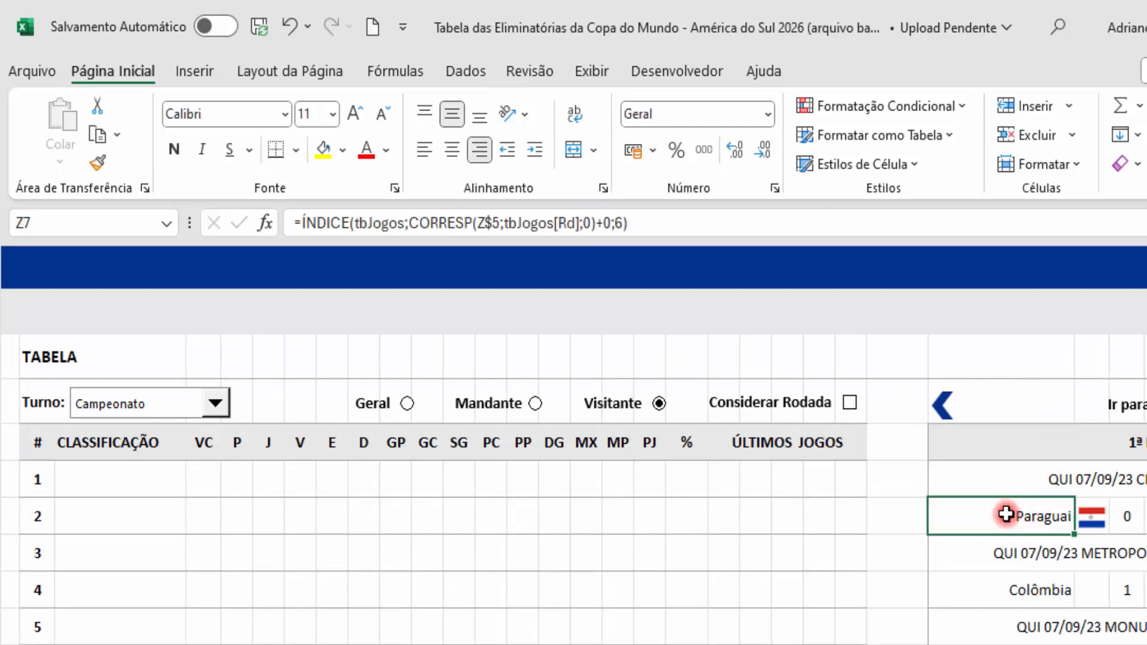
key("ctrl+Page_Down")
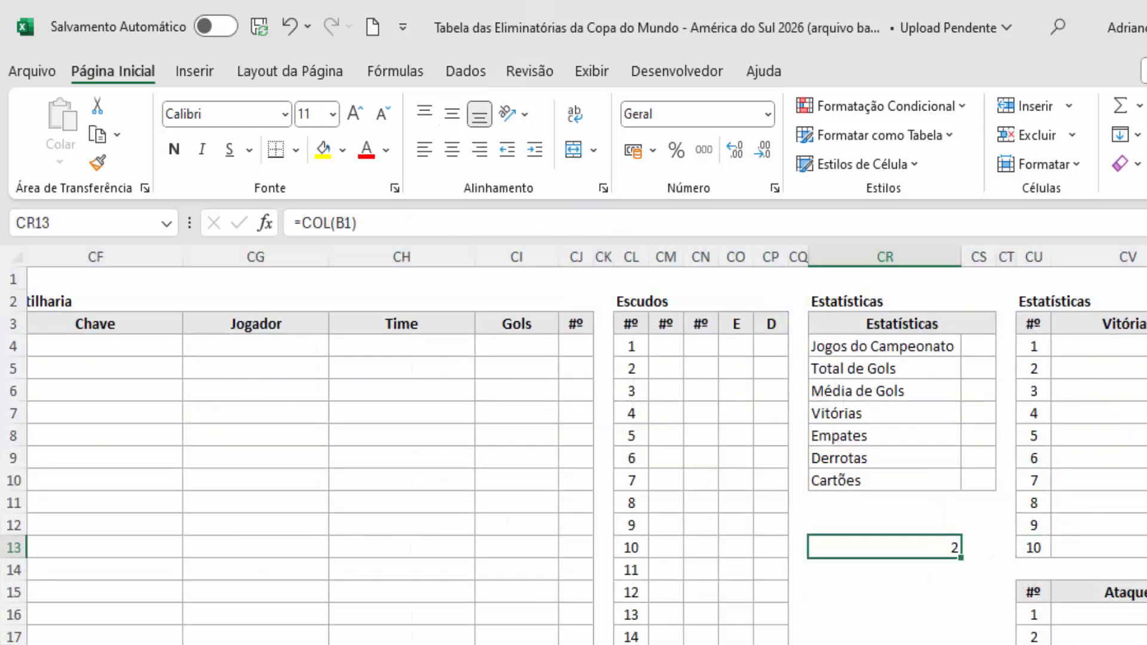
left_click(672, 351)
type("=")
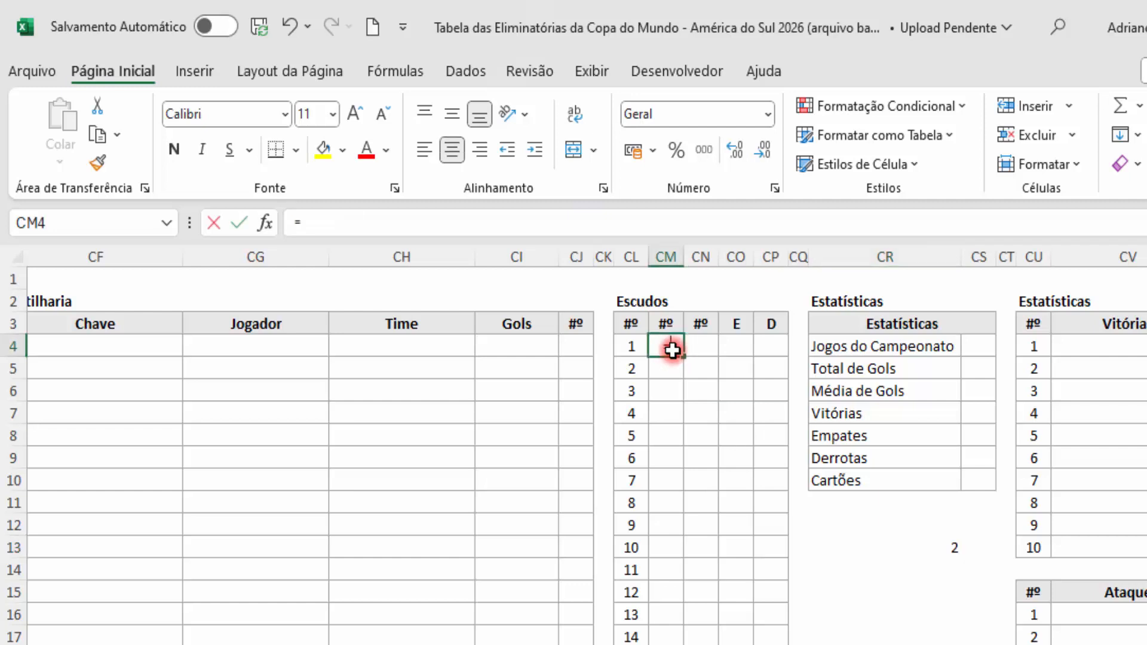
type("COL(")
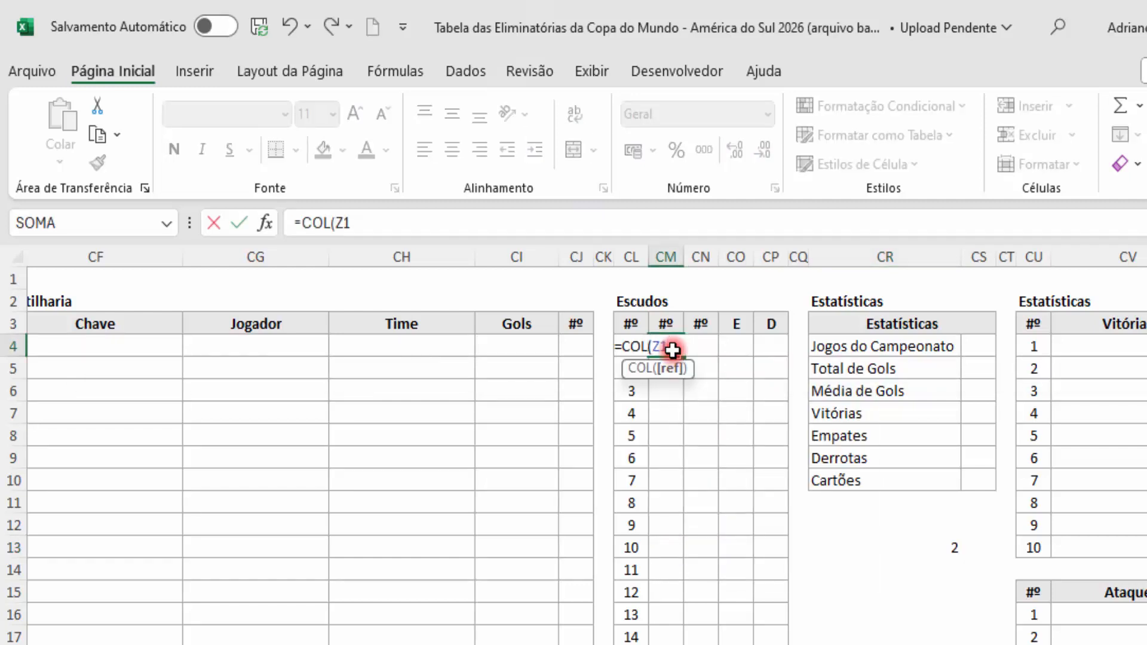
type("Z1)")
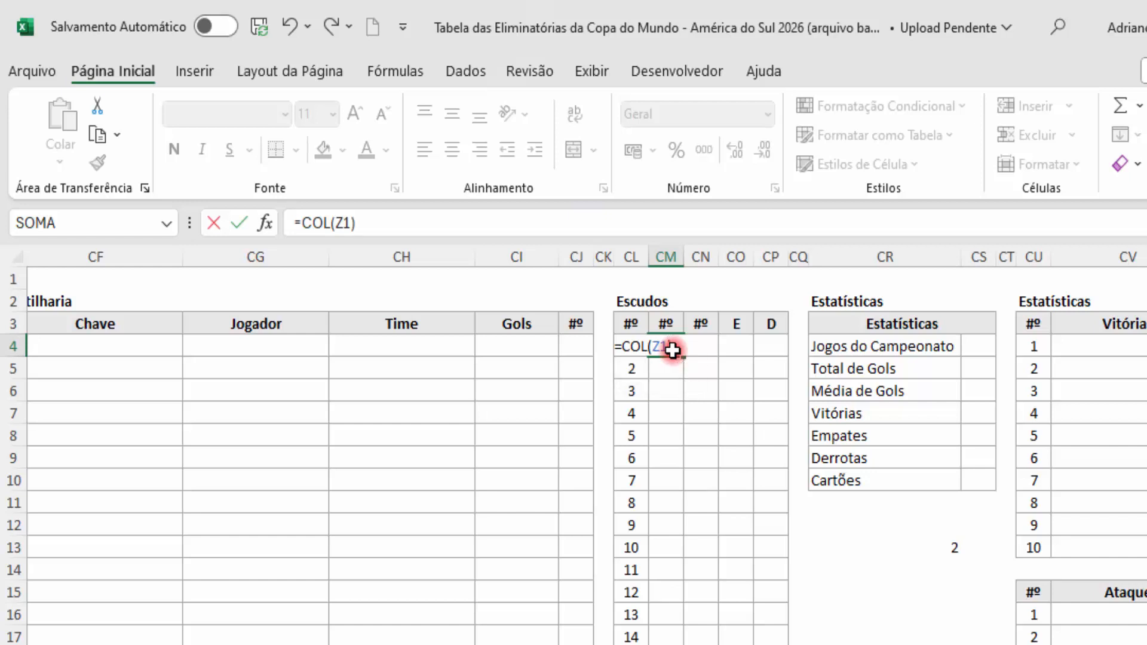
key("Return")
left_click(672, 350)
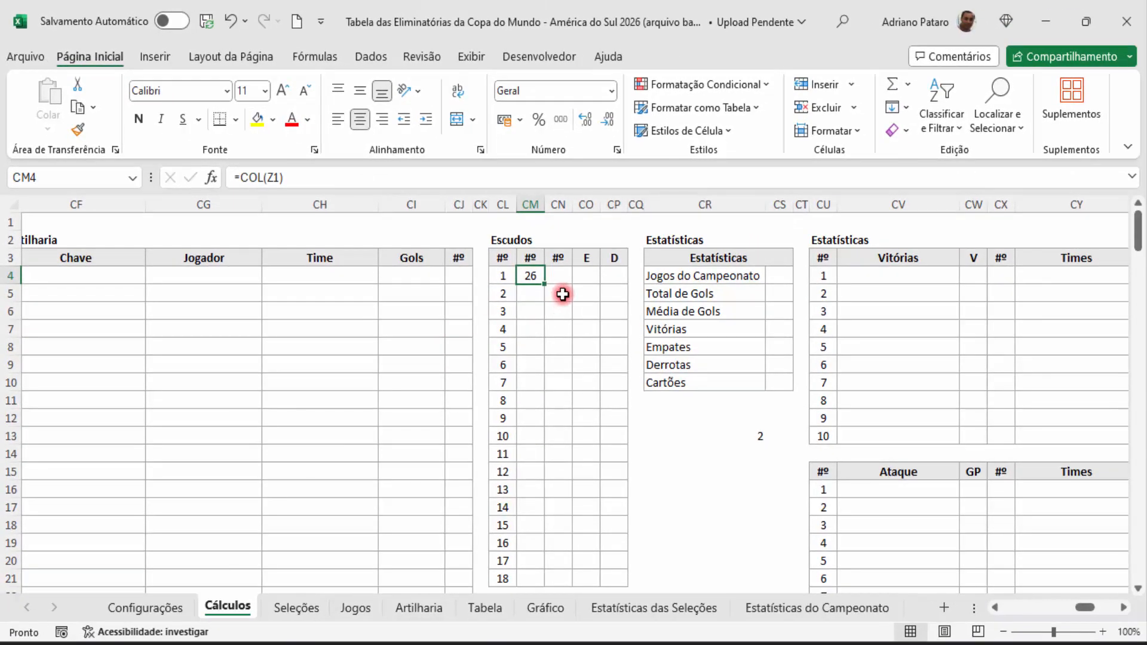
- Check the 1ª Rodada away-team column on the Tabela sheet and return its number in Cálculos cell CN4 with =COL(AF1)
left_click(563, 276)
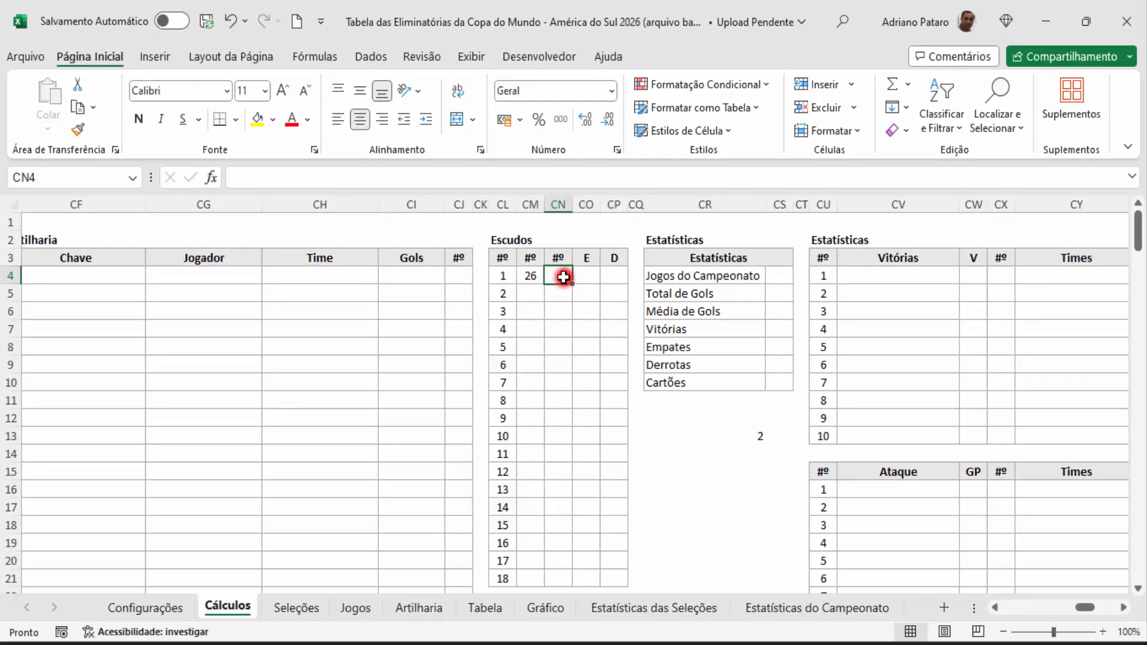
left_click(495, 606)
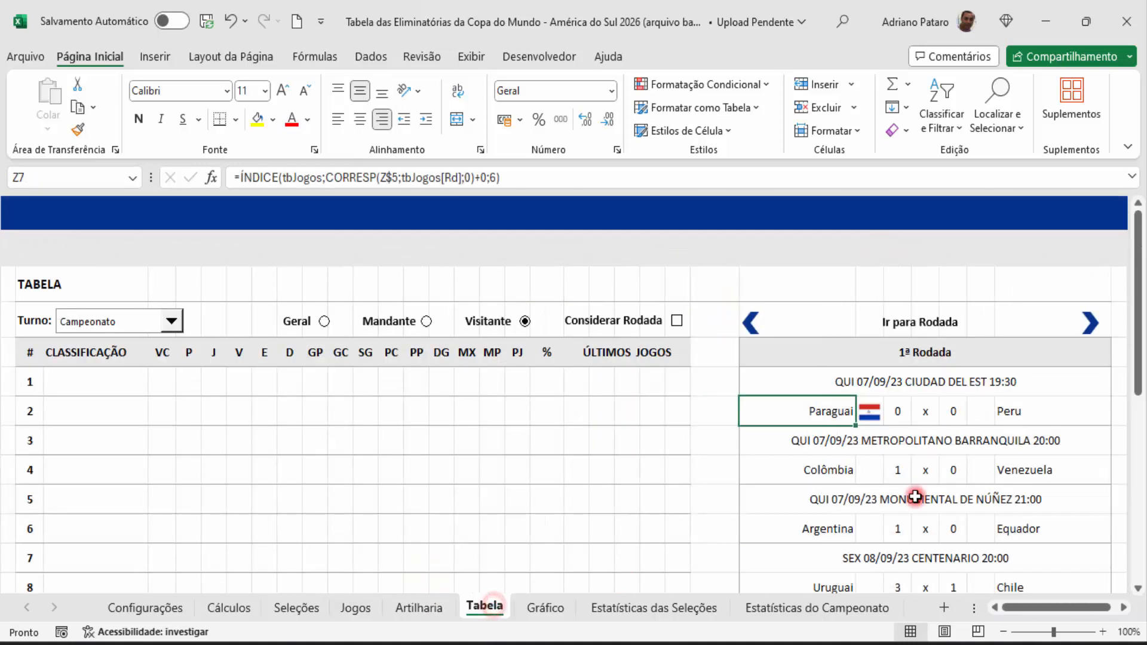
left_click(1033, 416)
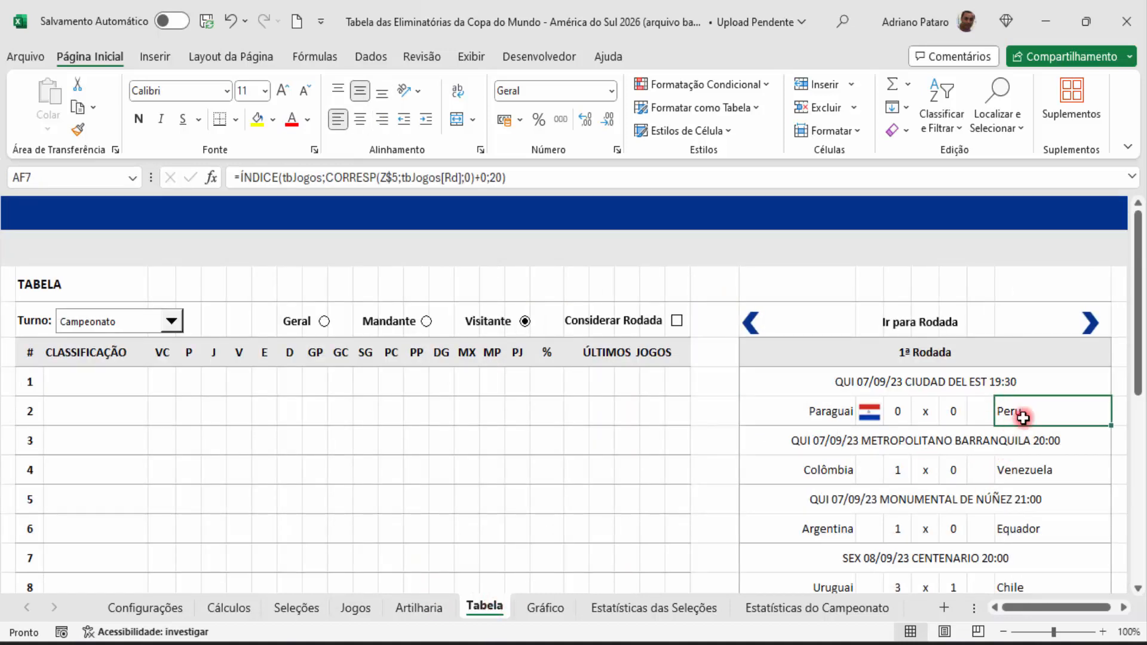
left_click(251, 606)
type("=C")
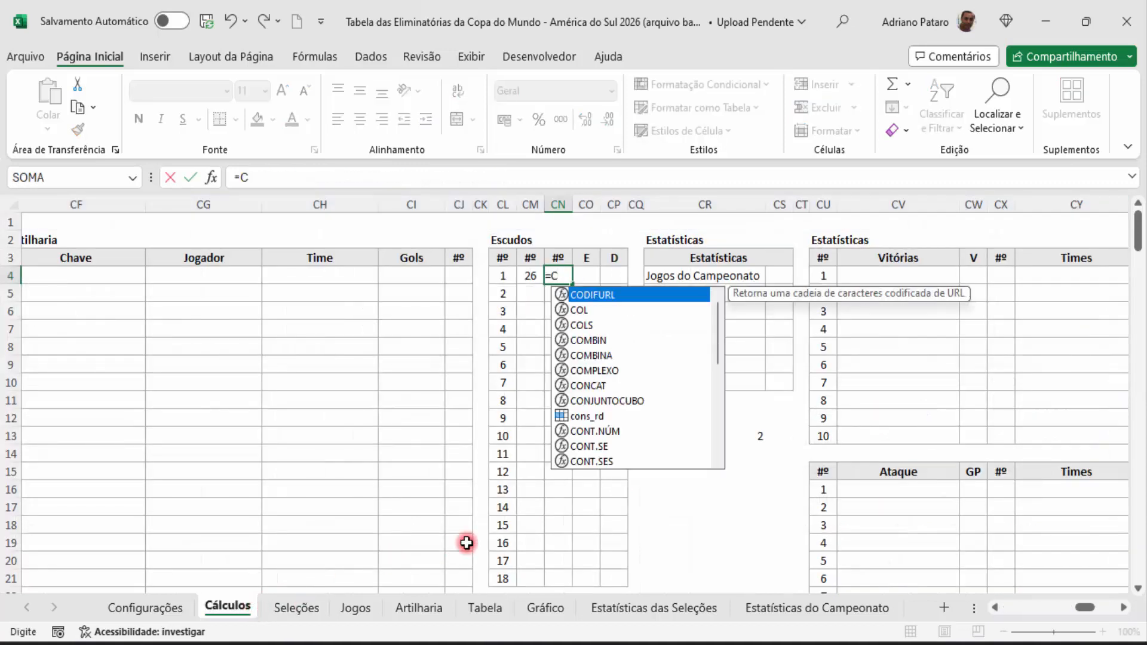
type("OL(AF")
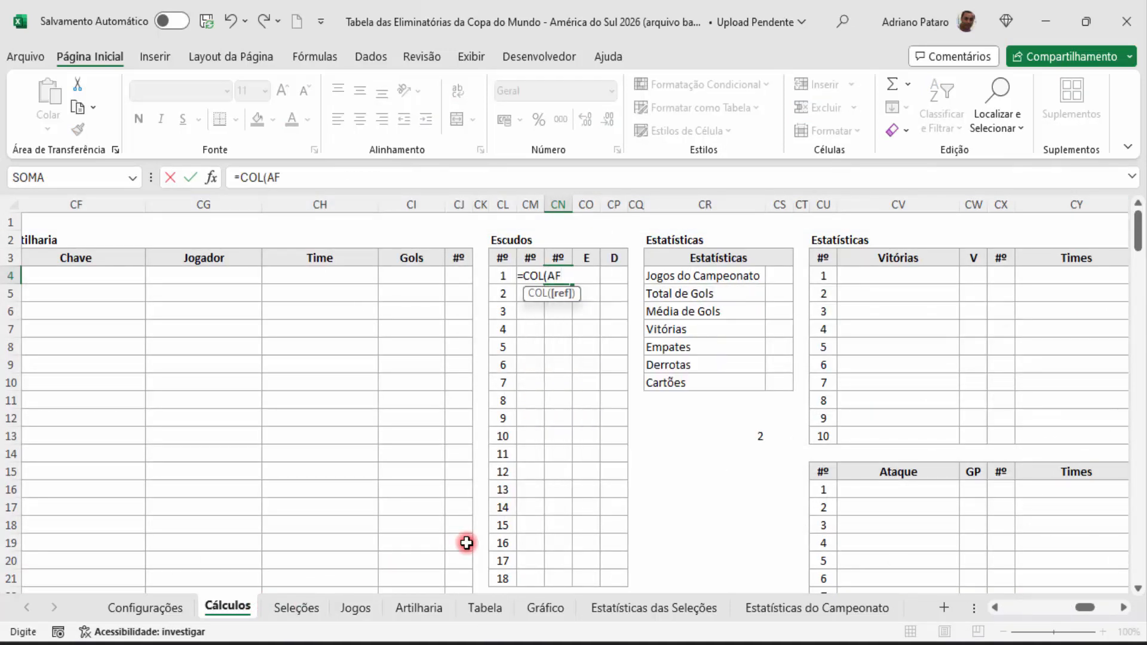
type("1)")
key("Return")
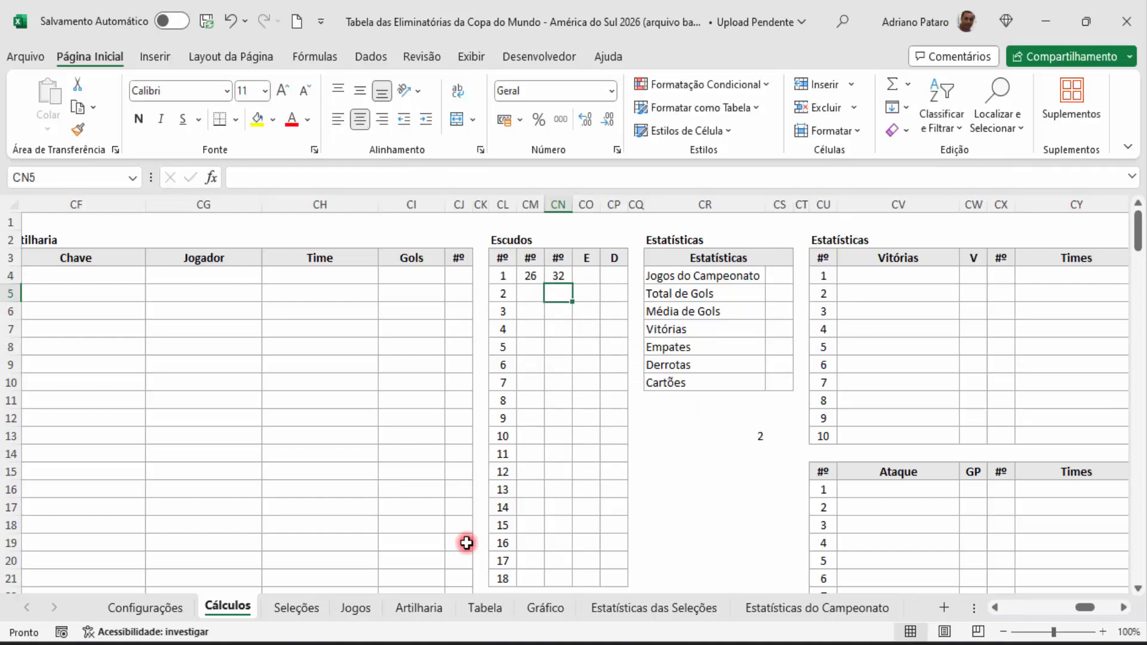
- Review the E and D columns and the first row, CL4:CP4, of the Escudos block
left_click(586, 275)
left_click(586, 262)
type("E")
left_click(614, 259)
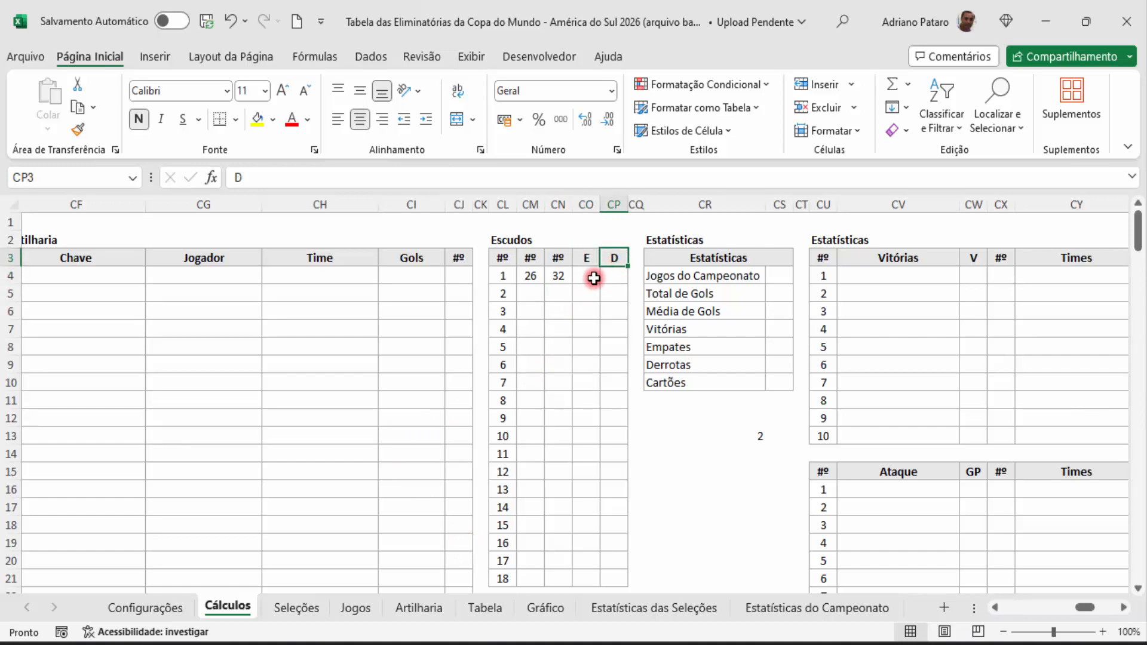
left_click(591, 276)
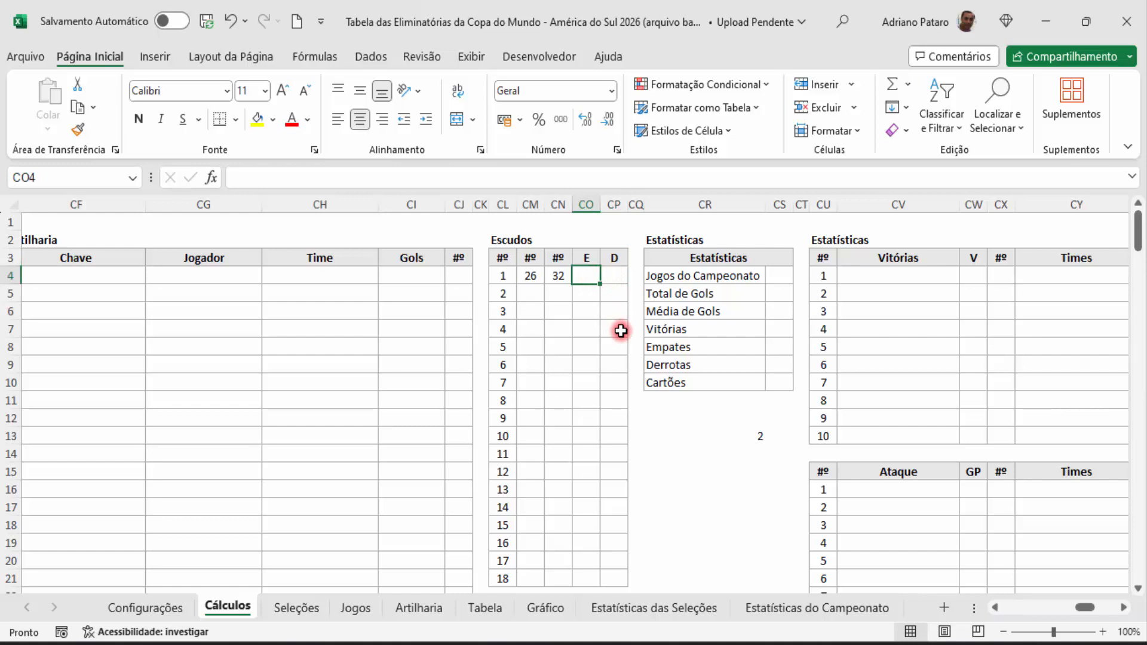
left_click(615, 279)
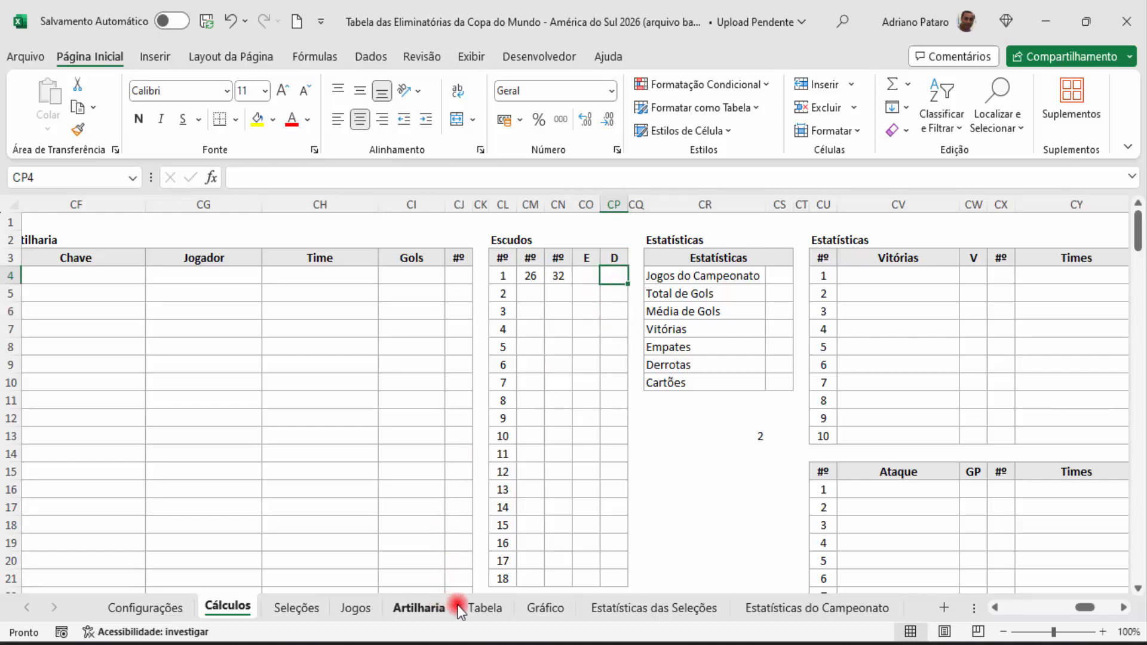
left_click(508, 277)
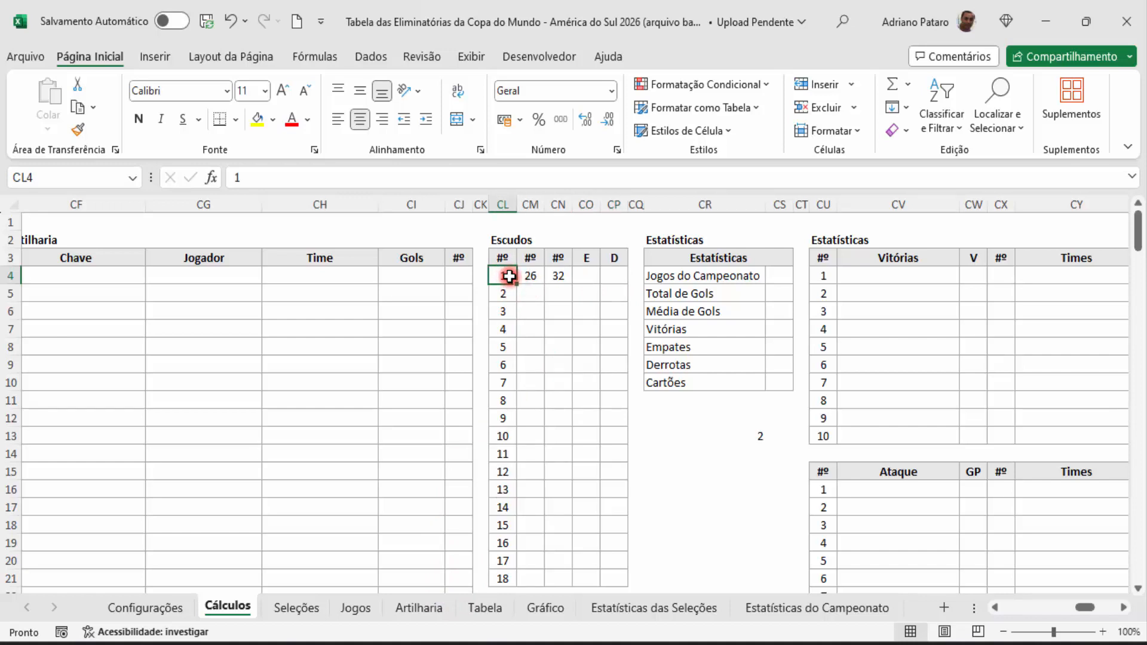
left_click_drag(510, 276, 607, 275)
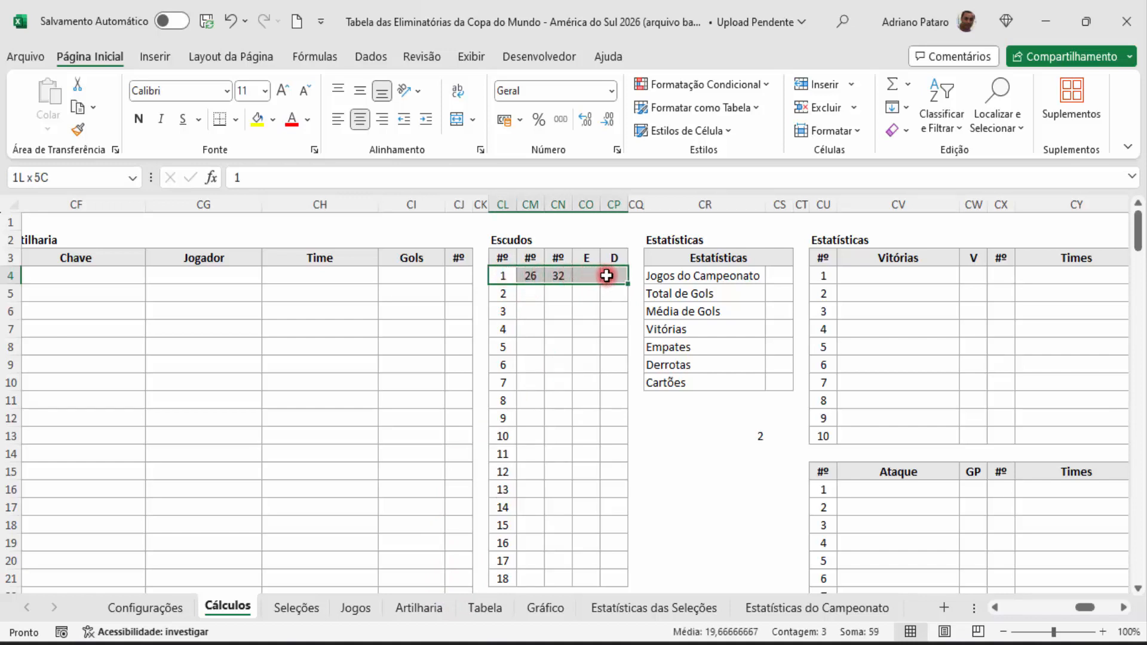
- Enter the column letters Z in CO4 and AF in CP4, under the E and D headers of the Escudos block
left_click(589, 276)
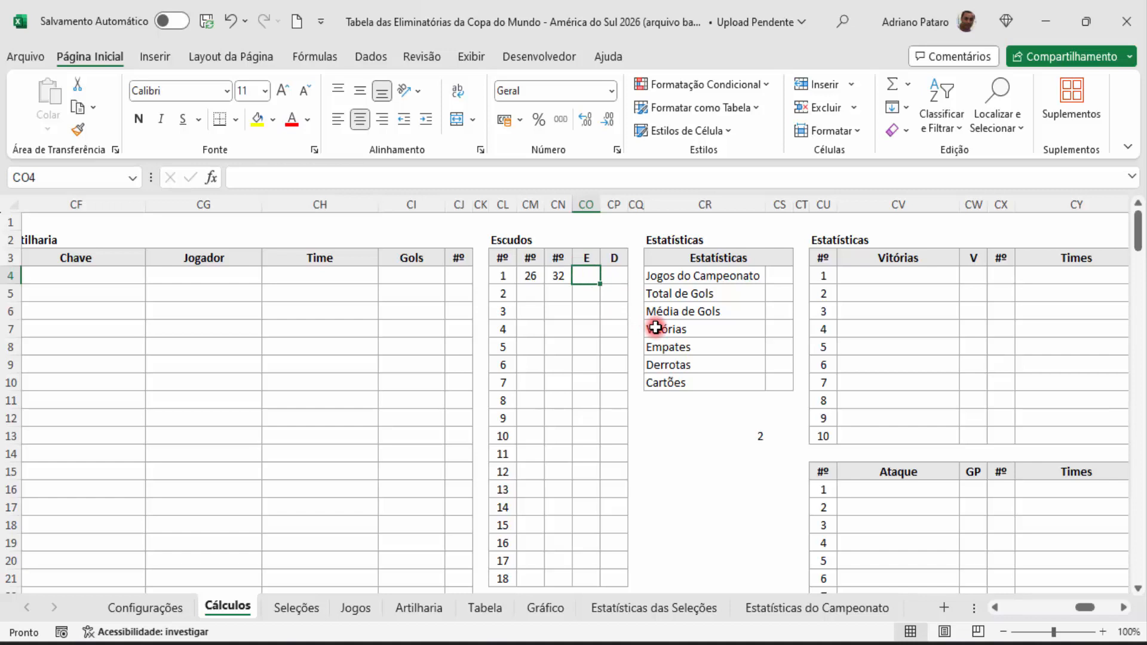
type("Z")
left_click(615, 277)
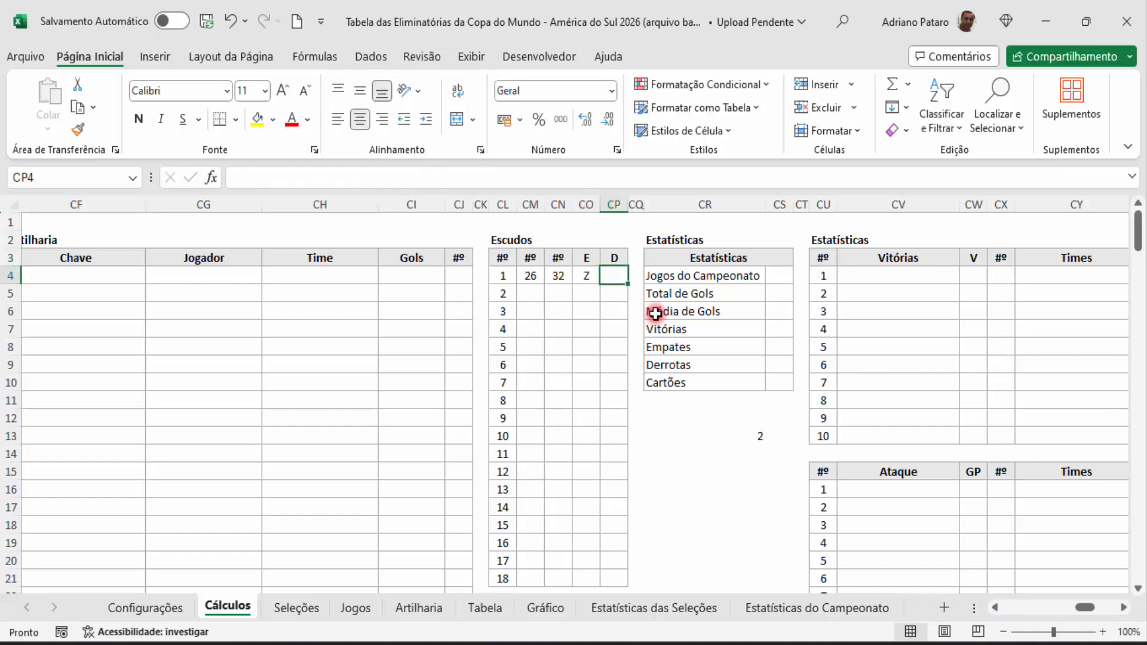
type("AF")
left_click(607, 329)
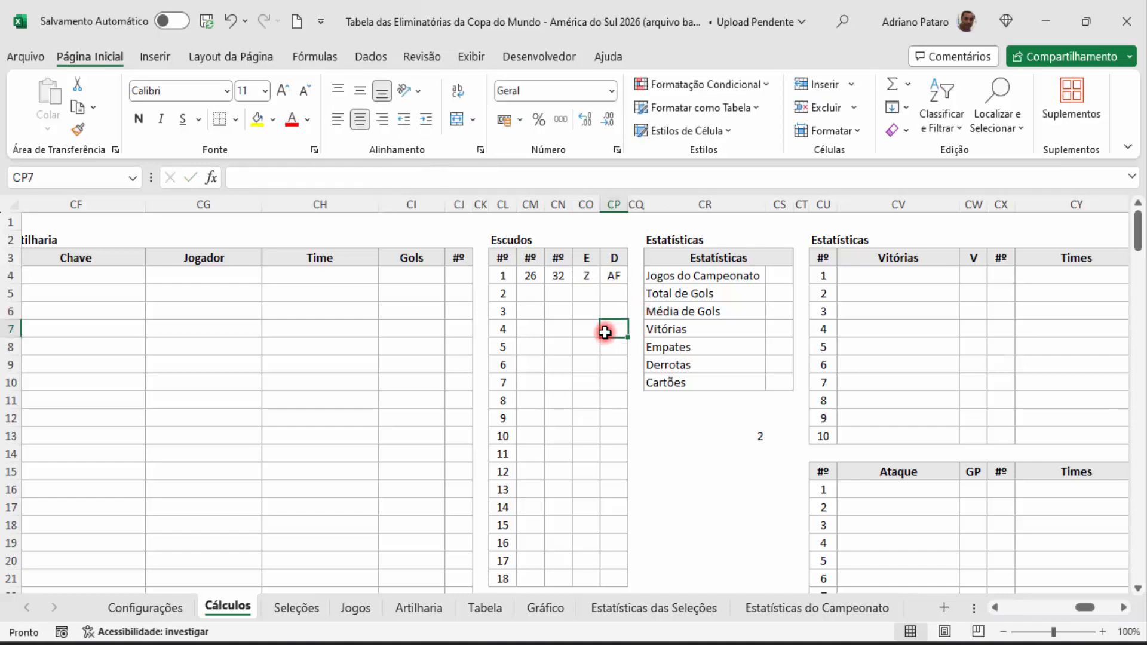
- Compare the home-team and away-team cells of the first 1ª Rodada match on the Tabela sheet, and return to Cálculos cell CM5
left_click(485, 607)
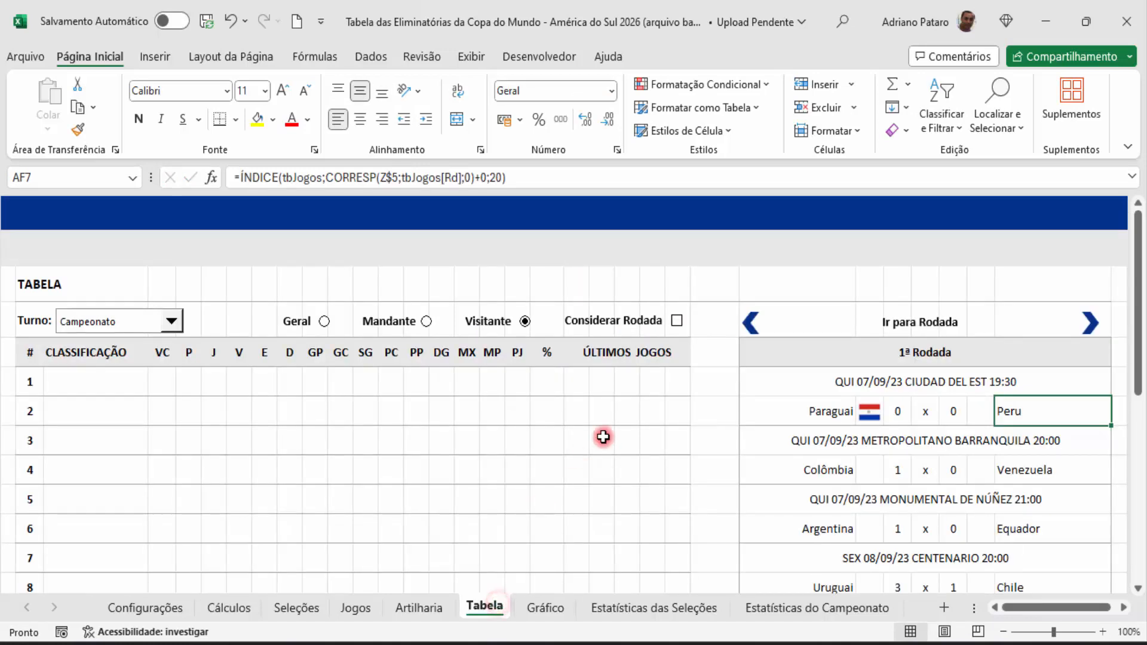
left_click(789, 411)
left_click(1002, 413)
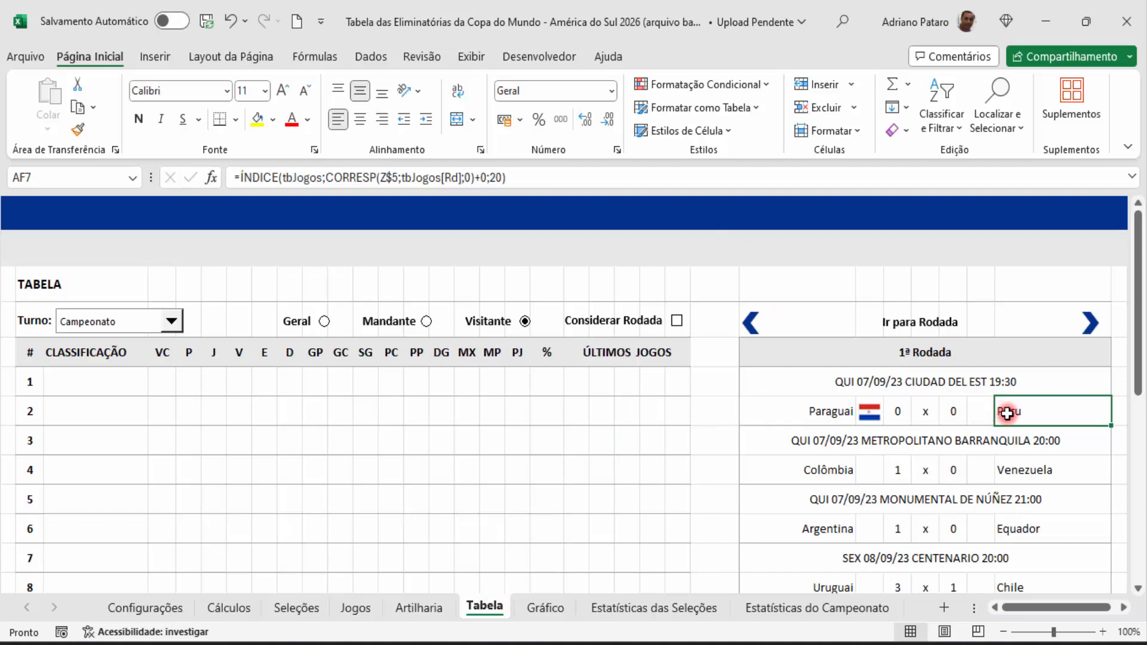
left_click(265, 380)
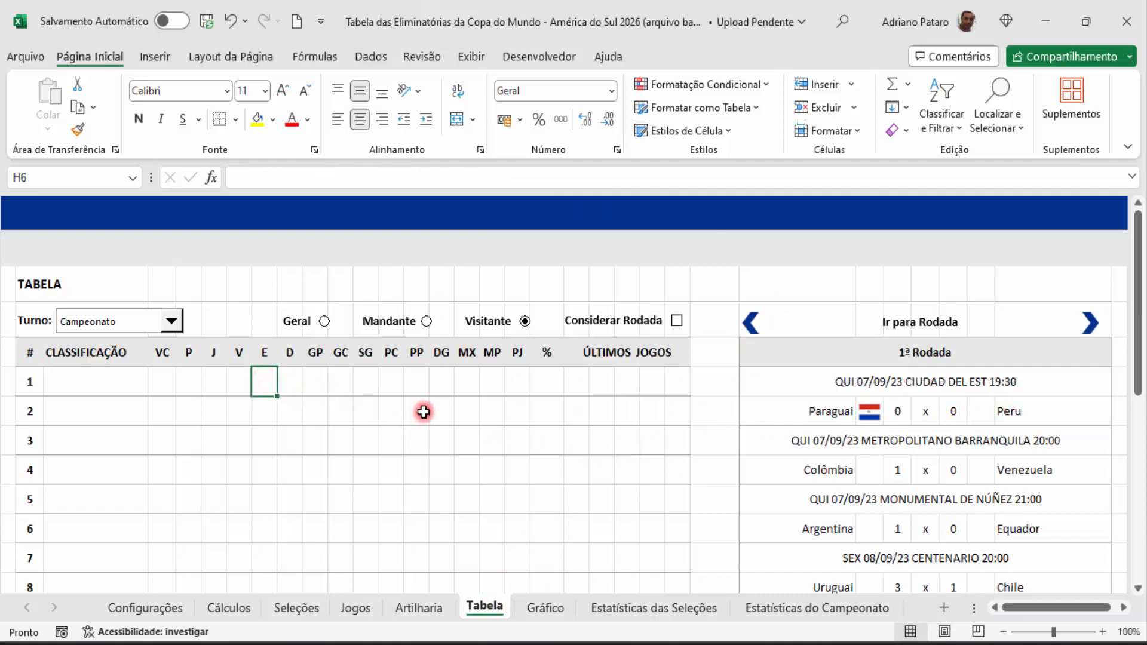
left_click_drag(223, 384, 295, 383)
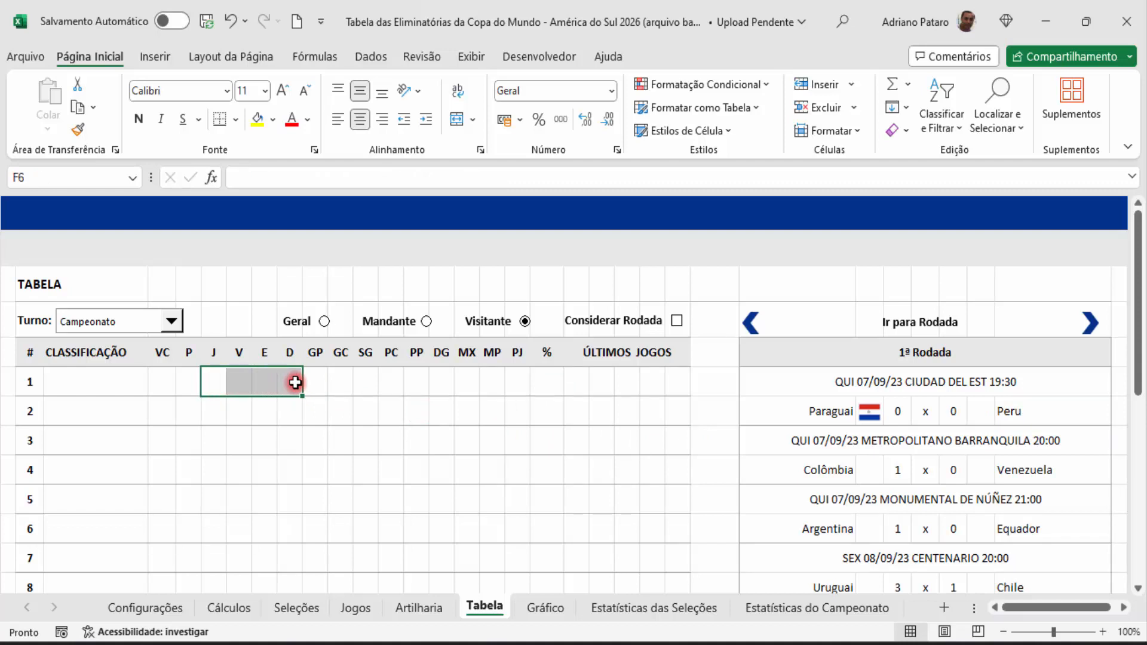
left_click(823, 415)
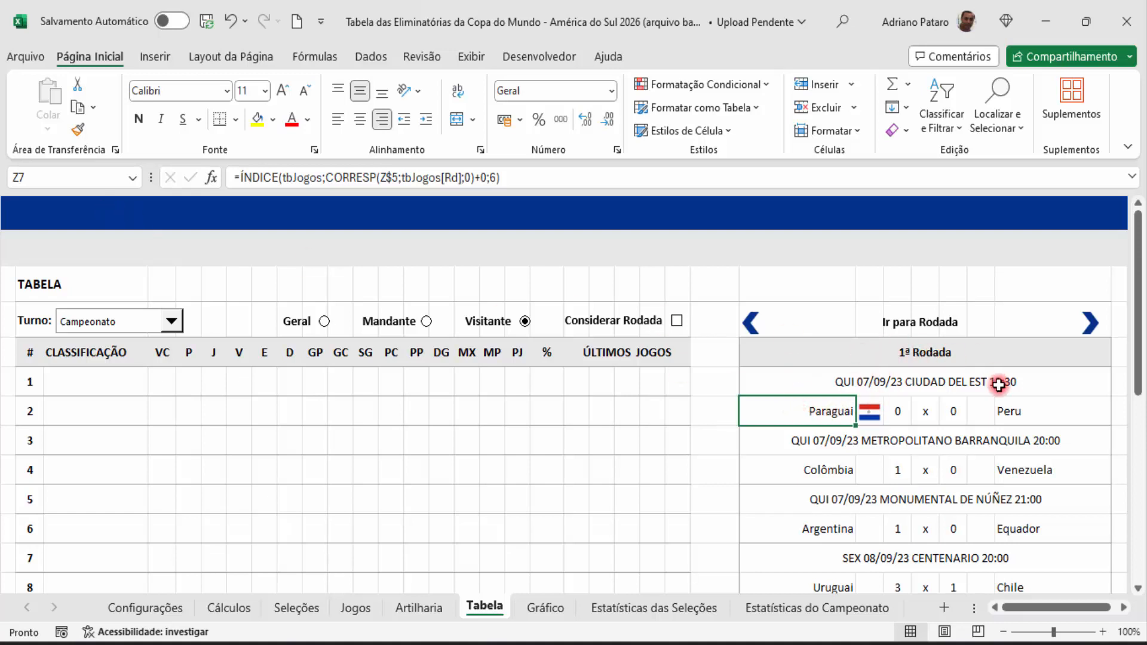
left_click(1025, 409)
left_click(839, 410)
left_click(1010, 415)
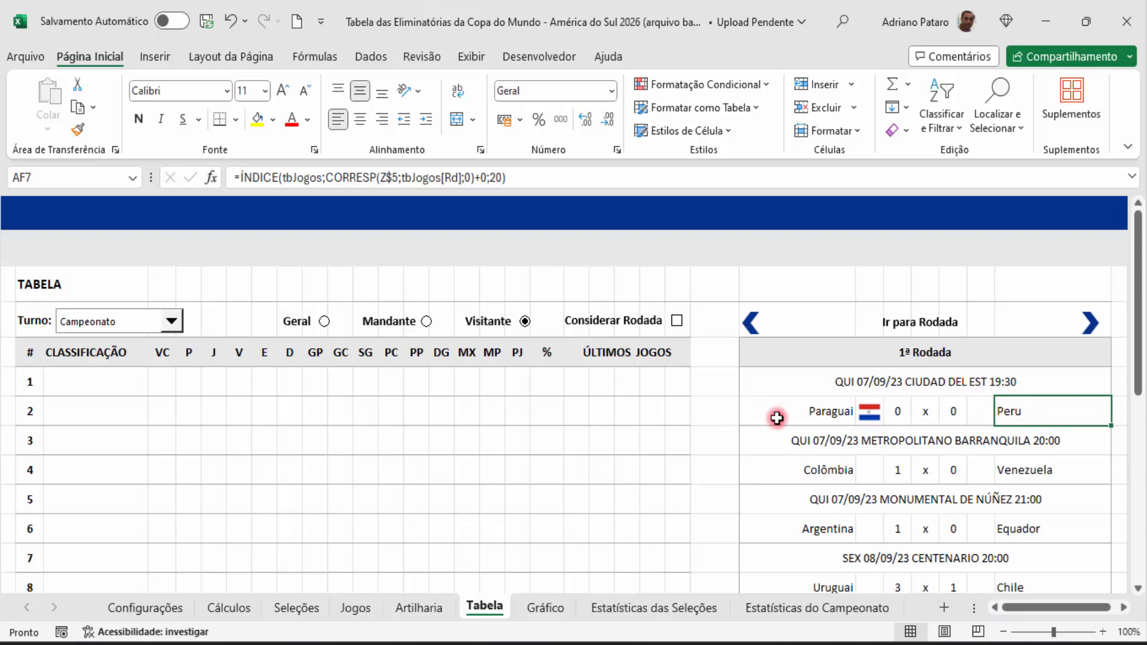
left_click(237, 607)
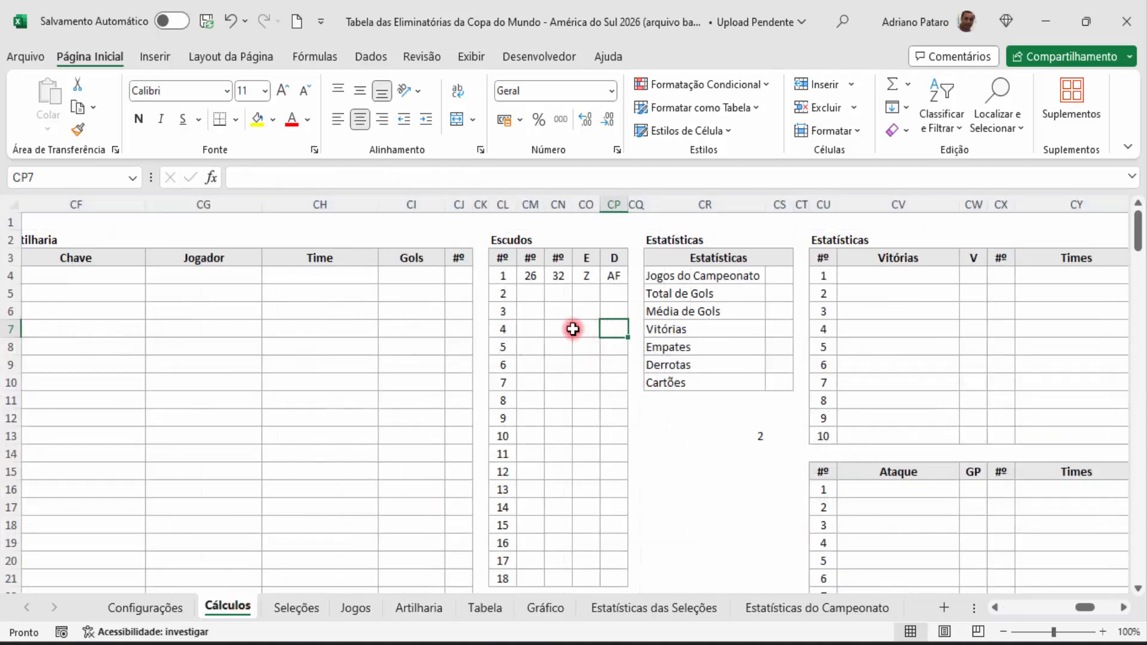
mouse_move(531, 295)
left_mouse_down()
mouse_move(608, 300)
mouse_move(530, 292)
left_mouse_up()
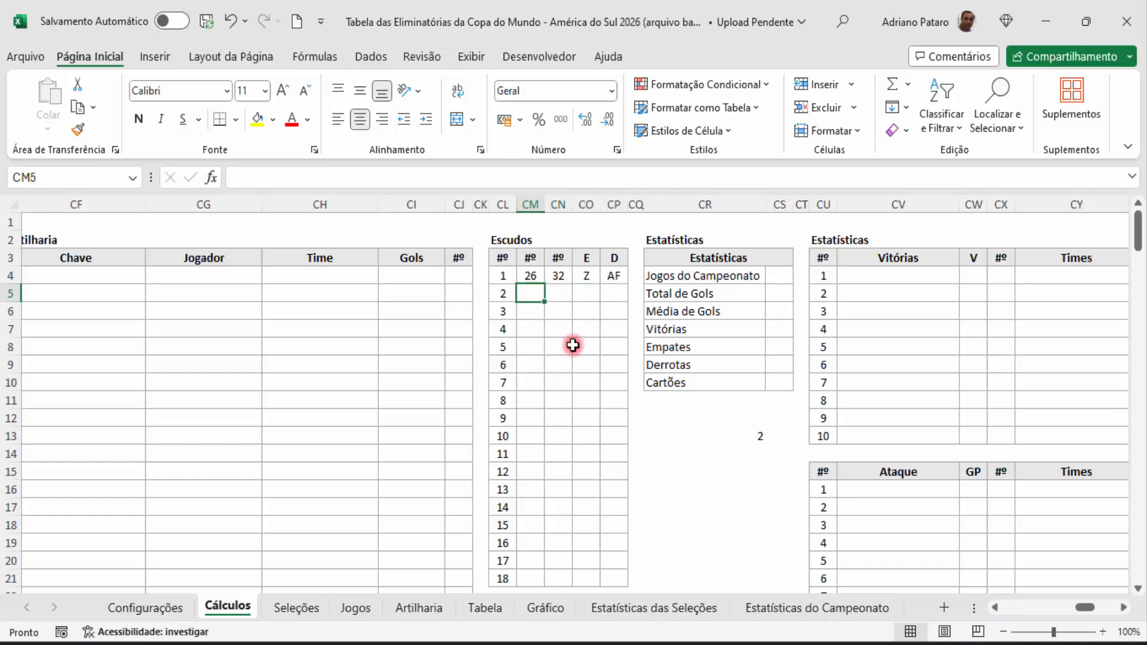
- Count the columns on the Tabela sheet from the 1ª Rodada home-team cell Z7 to the next round's home-team position
left_click(483, 607)
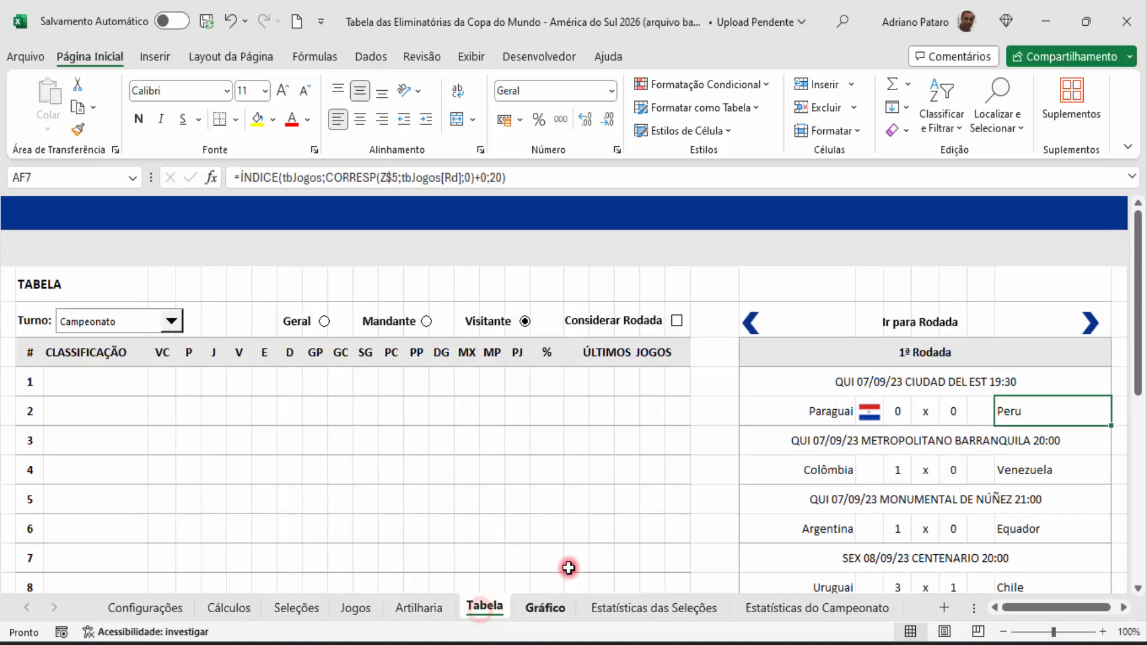
left_click(800, 418)
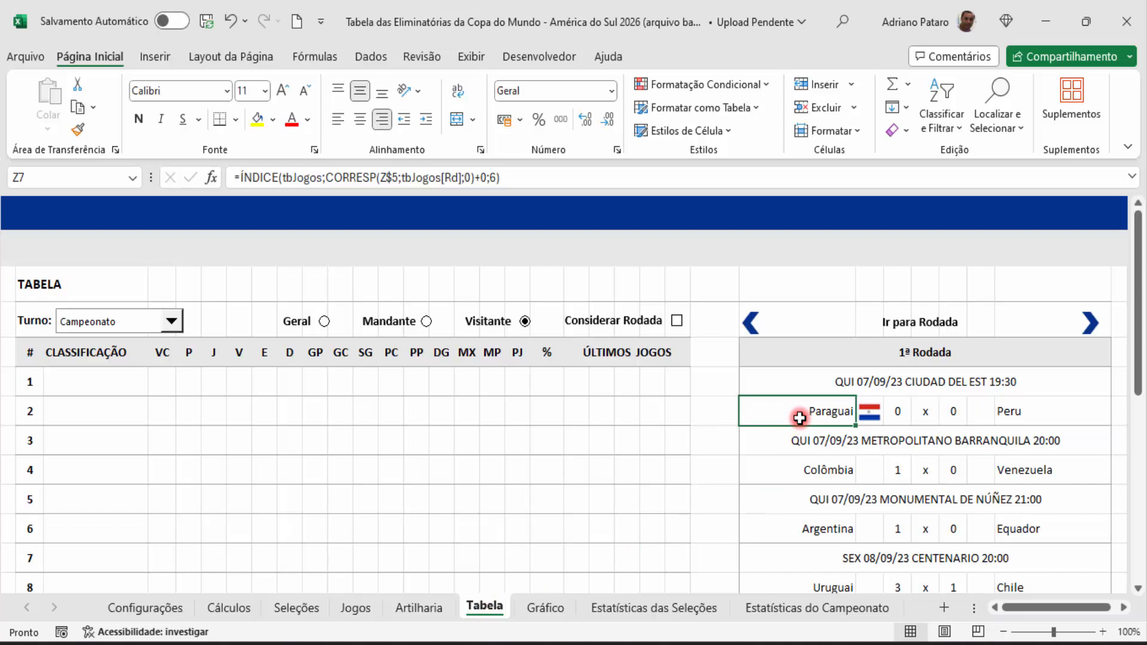
key("Right")
key("Right")
key("Right")
key("Right")
key("Right")
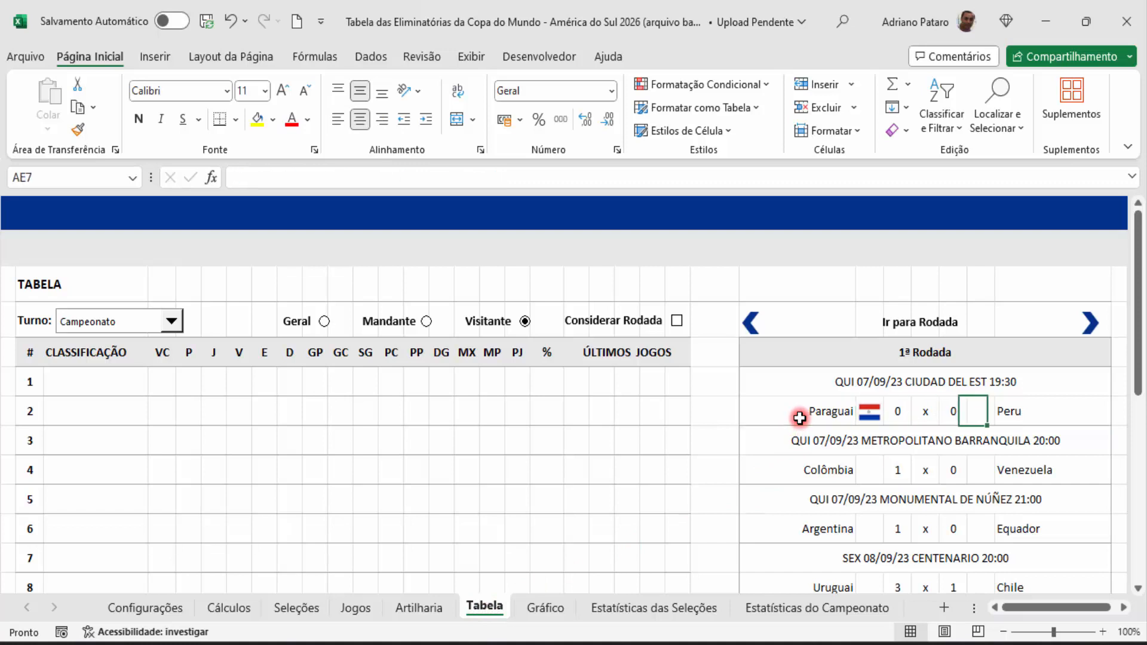
key("Right")
key("Right")
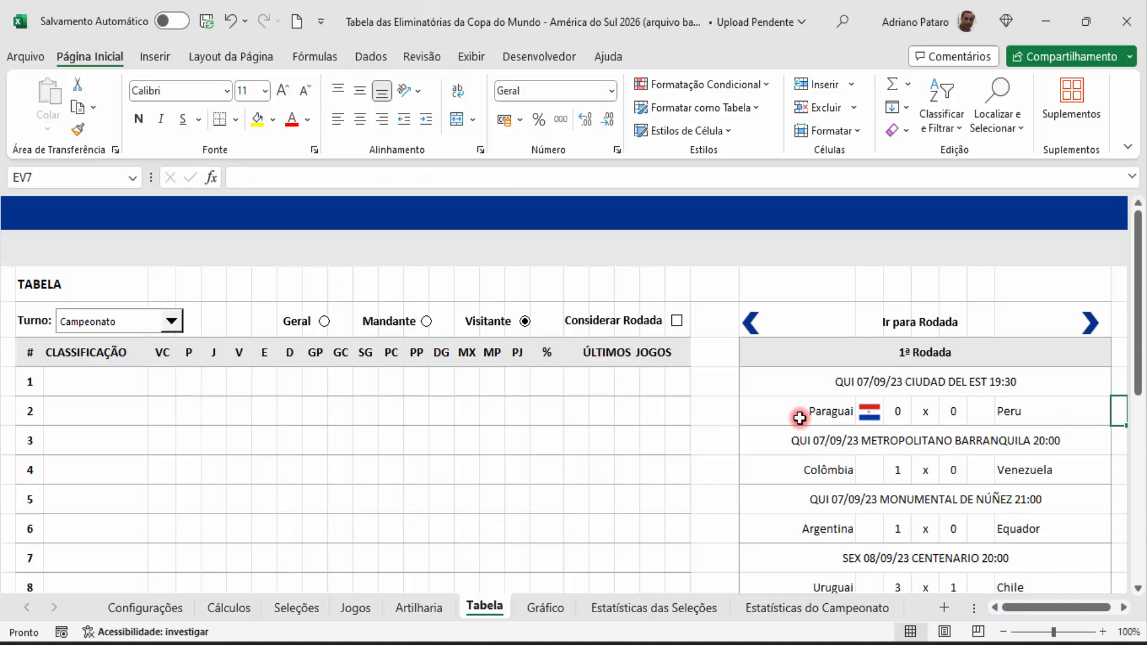
- Enter =CM4+7 in Cálculos cell CM5 and fill it down to row 18 of the Escudos block
left_click(248, 606)
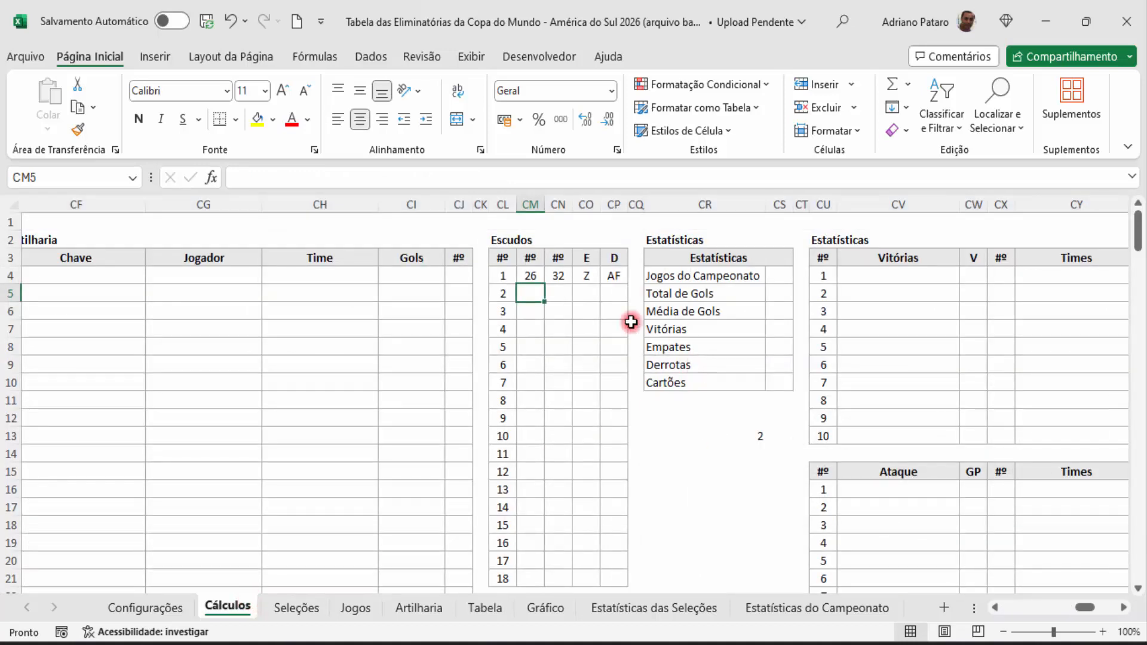
type("=")
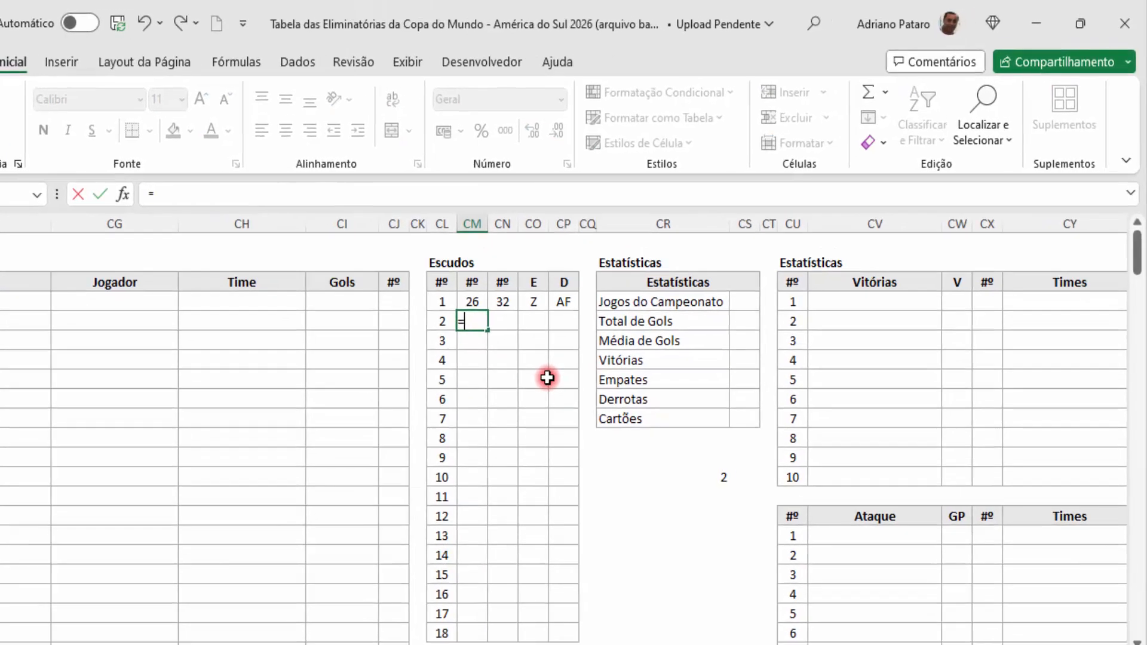
key("Up")
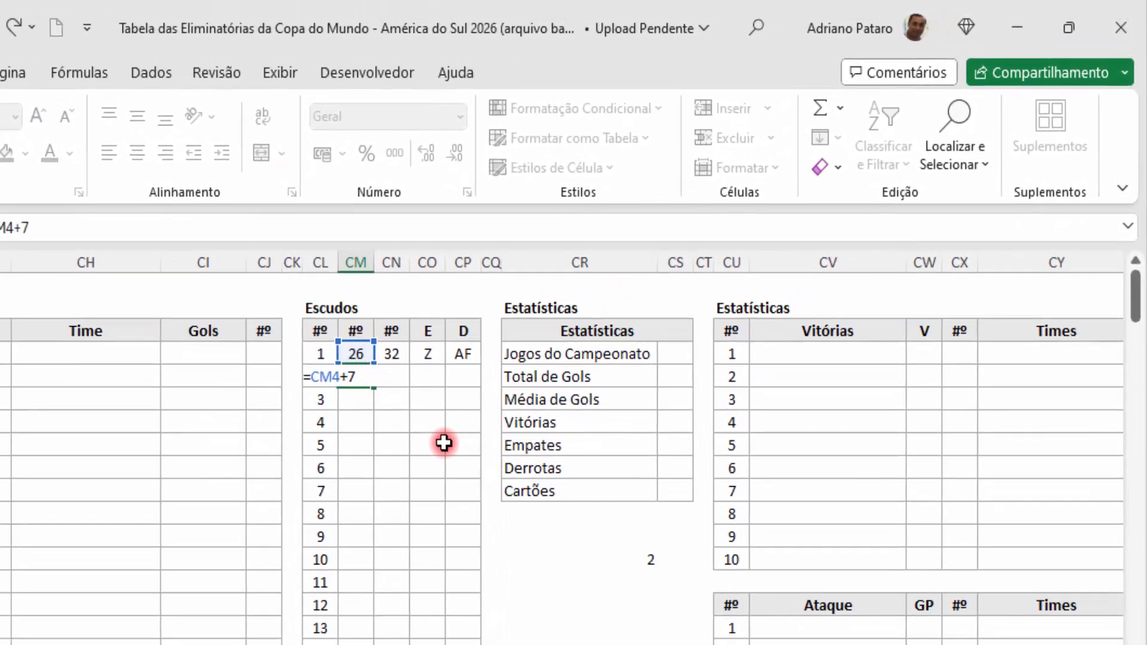
type("+7")
key("Return")
left_click(357, 377)
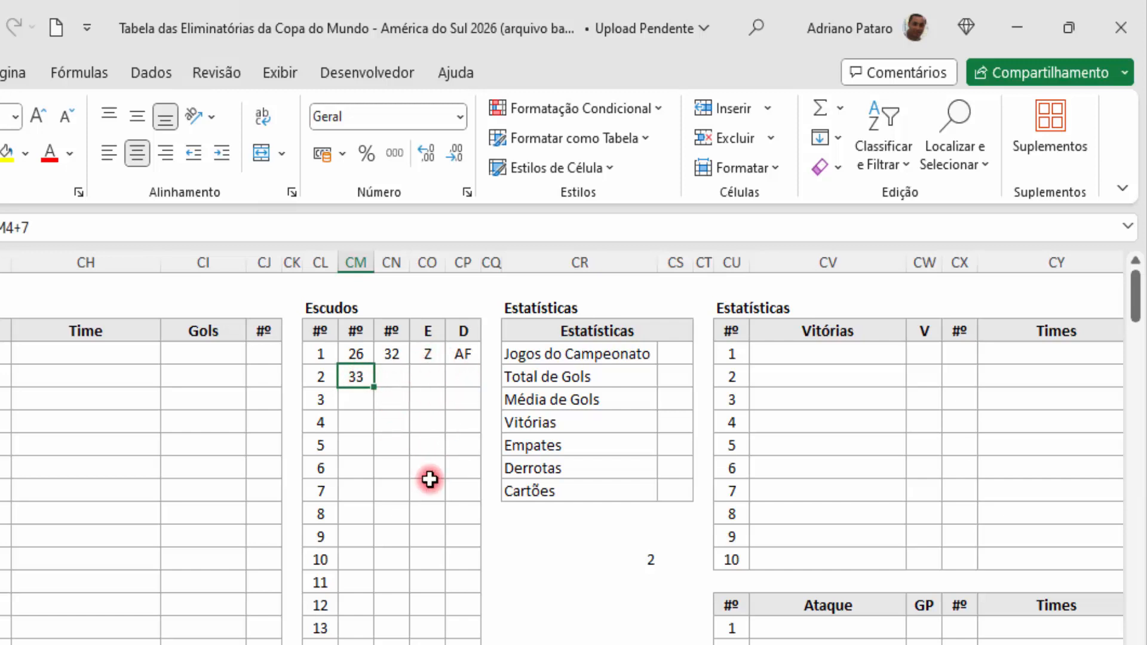
left_click_drag(374, 387, 376, 643)
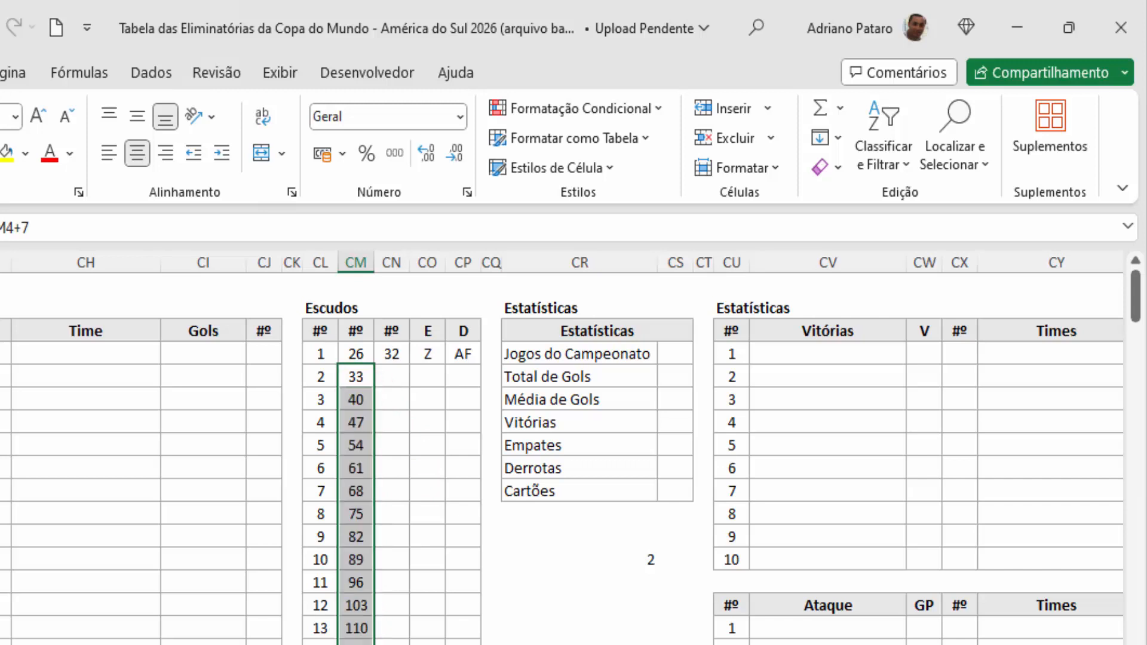
- Copy the CM5 formula to CN5 as =CN4+7 and fill it down to row 18 of the Escudos block
left_click(392, 358)
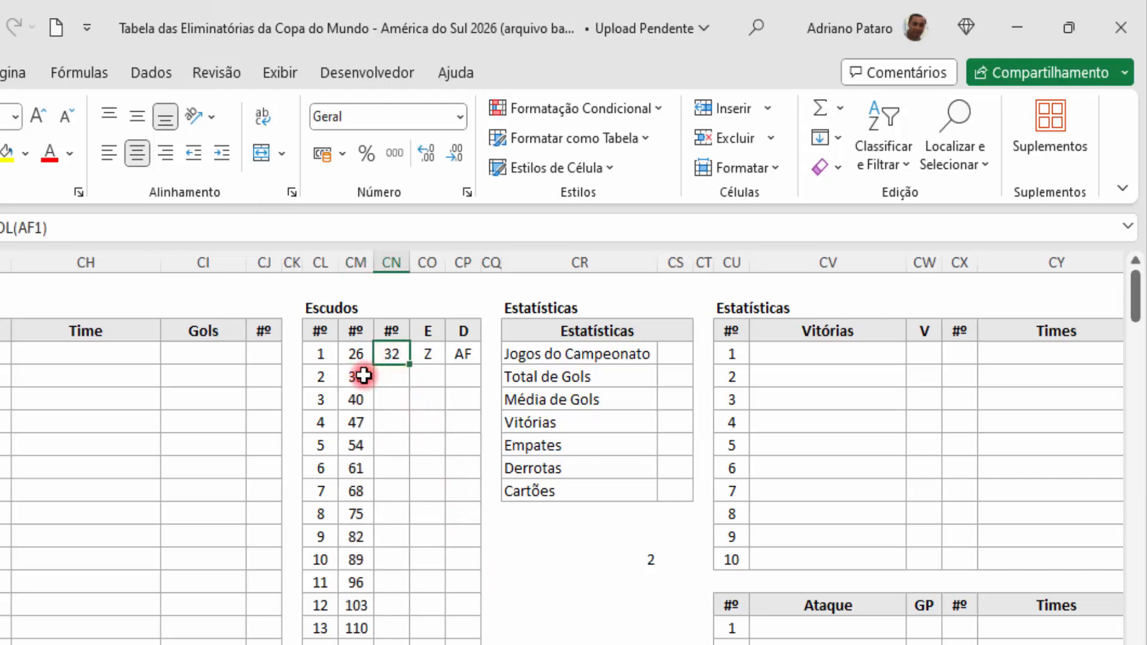
left_click(364, 375)
left_click_drag(374, 388, 396, 379)
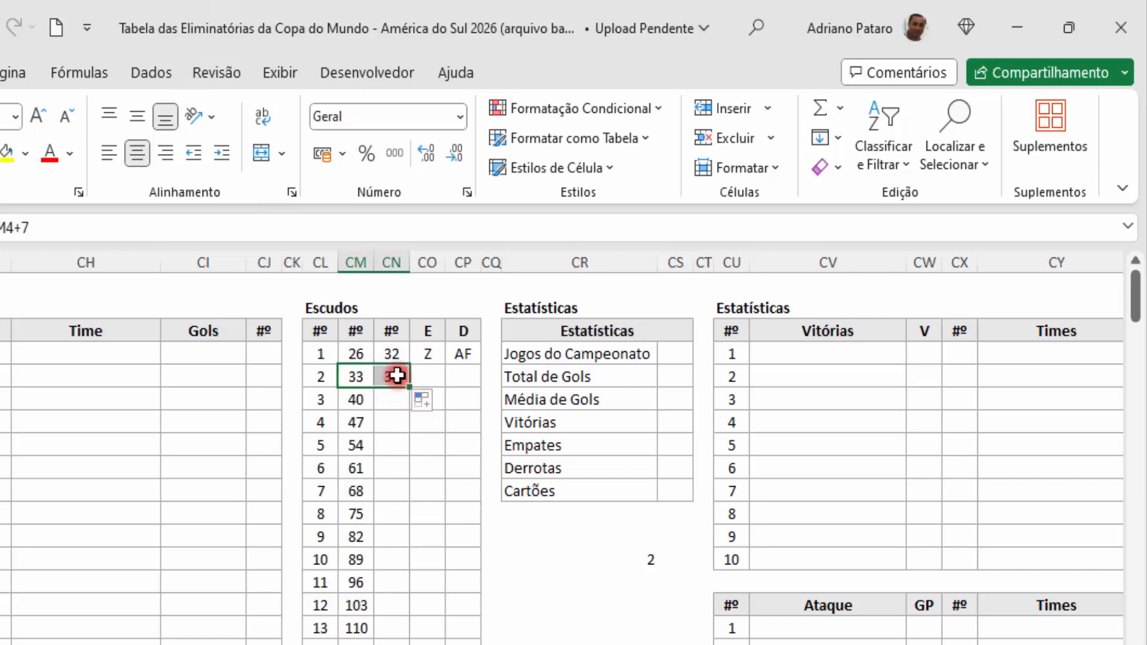
double_click(397, 375)
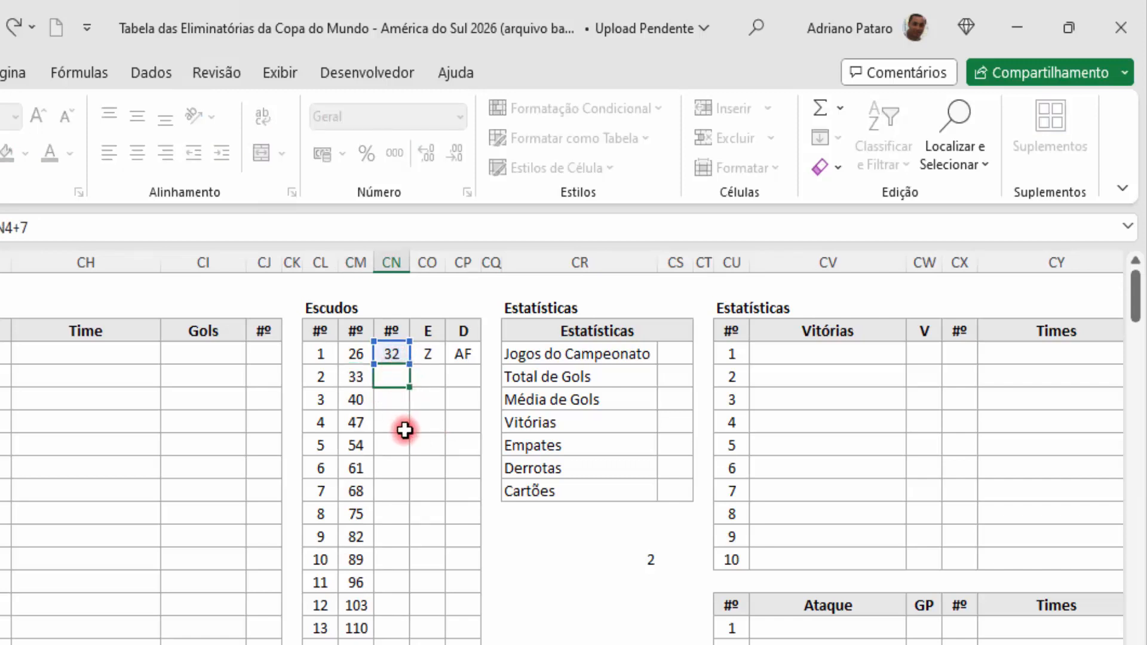
key("Escape")
left_click_drag(415, 387, 412, 643)
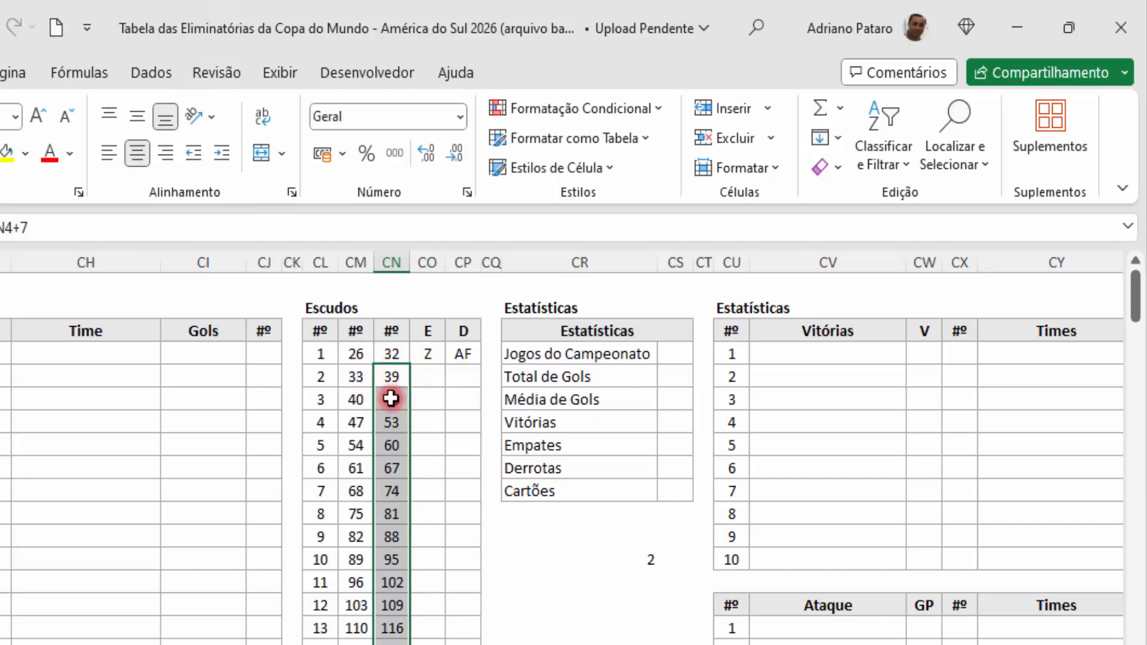
- Enter =ENDEREÇO(1;CM5;4) in CO5, with row 1, column number CM5 and relative reference type 4
left_click(429, 377)
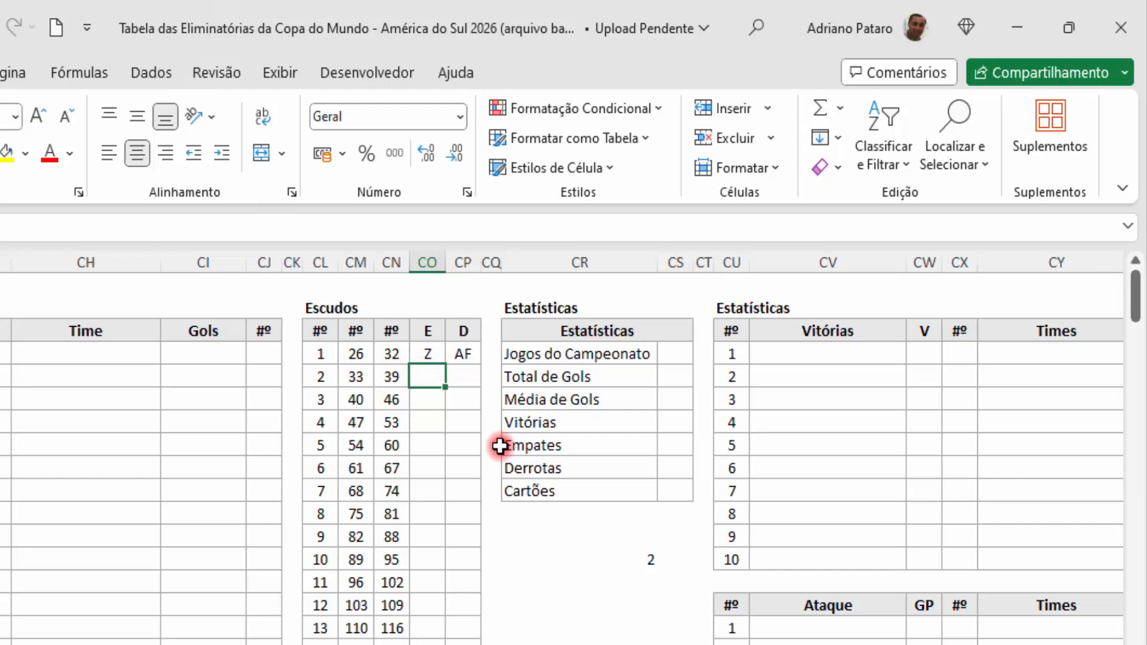
type("=ENDE")
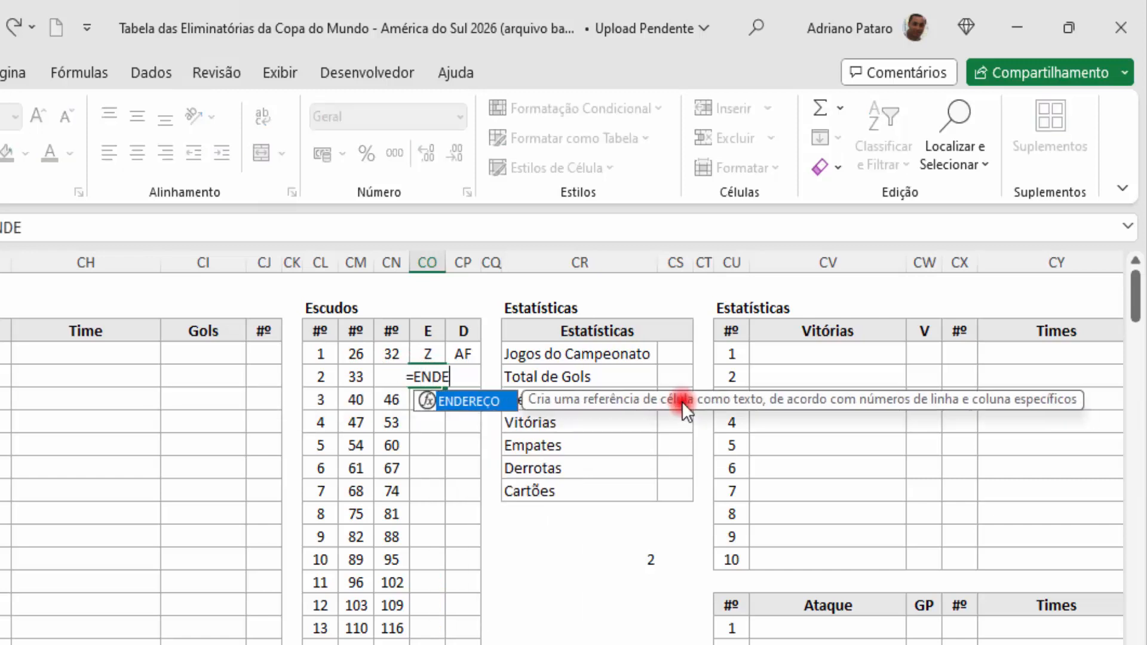
key("Tab")
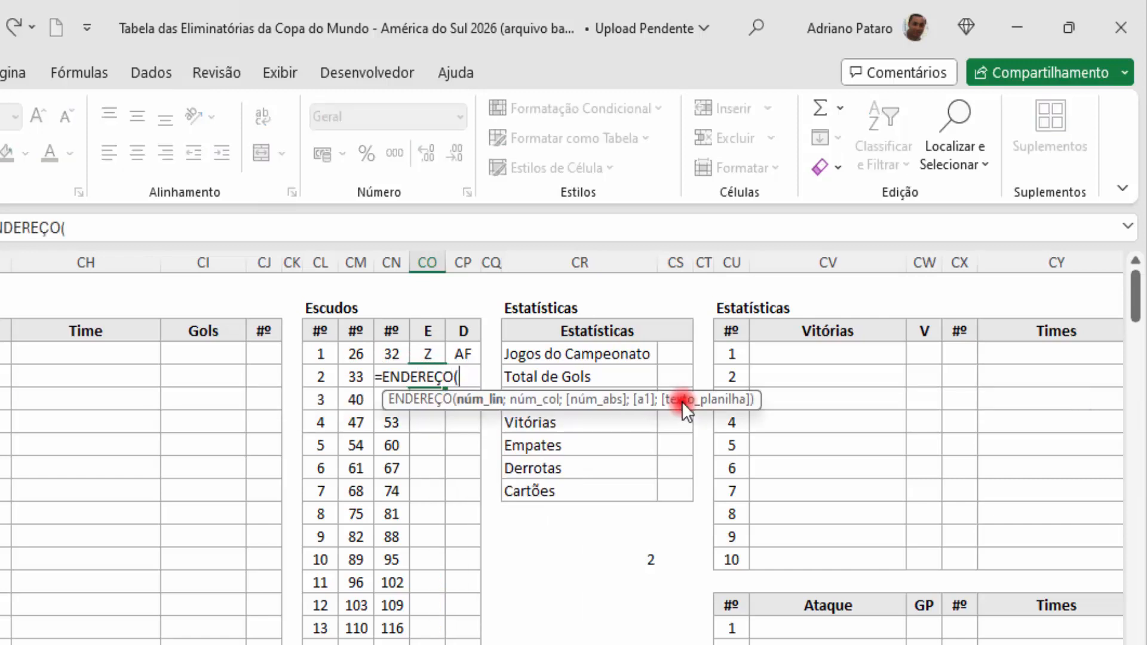
type(")")
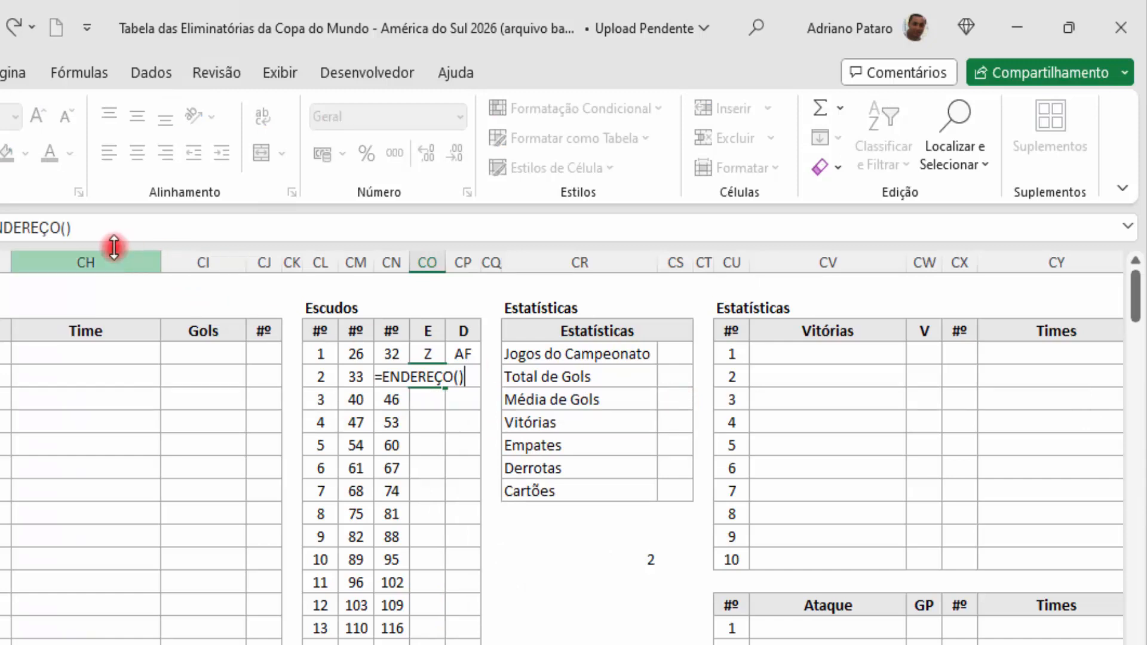
left_click_drag(453, 409, 611, 443)
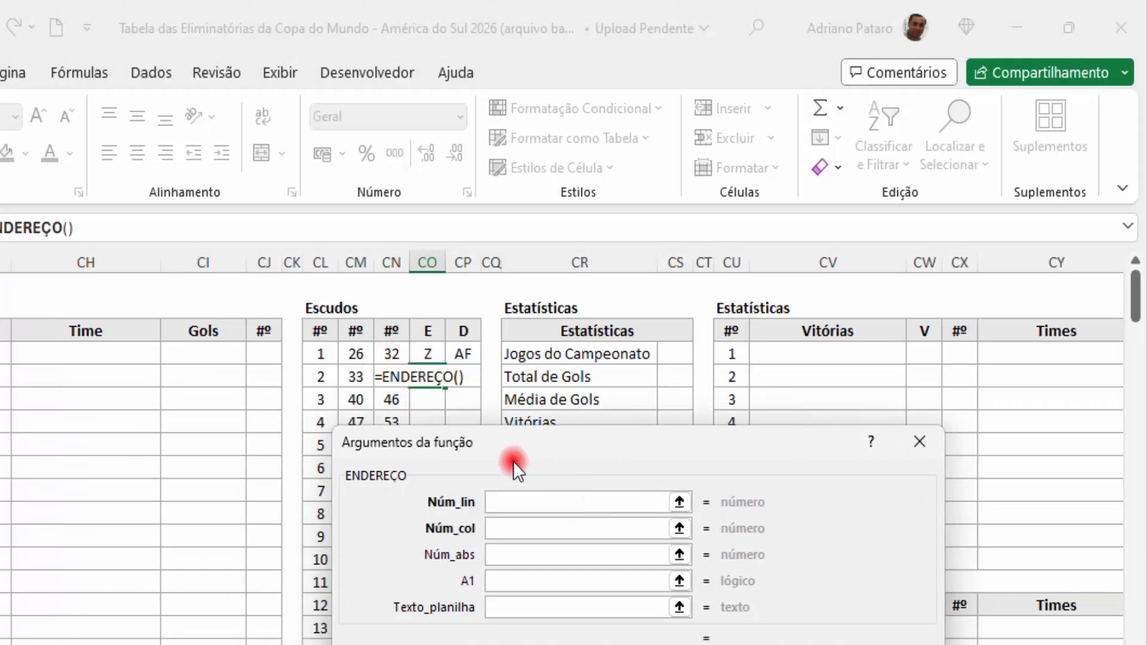
type("1")
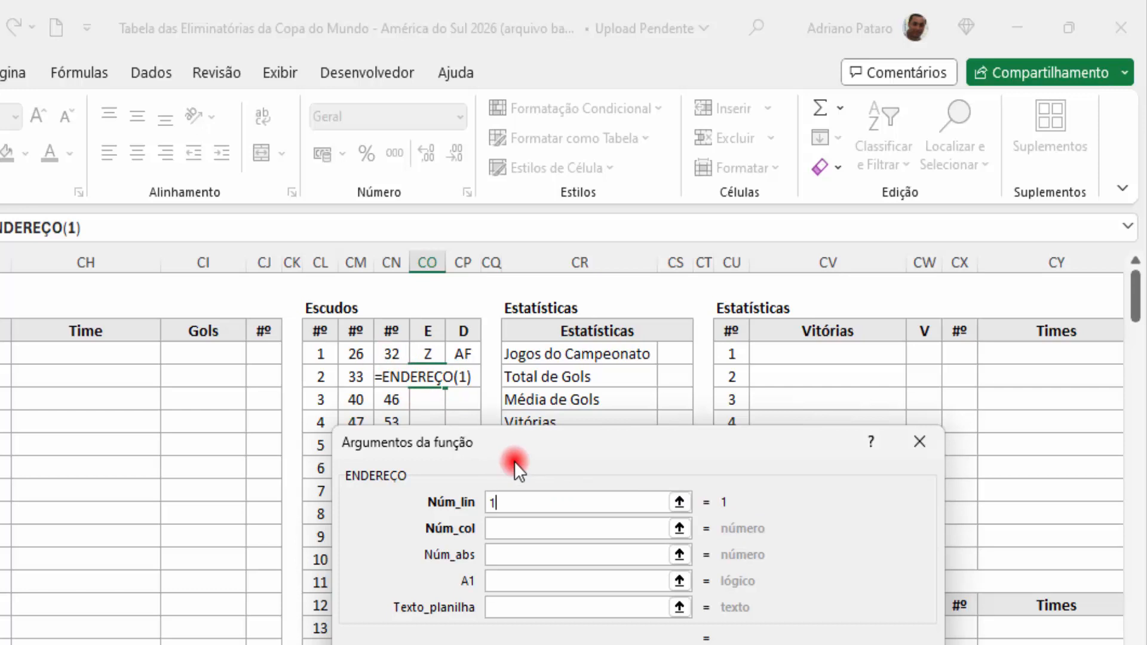
left_click(526, 527)
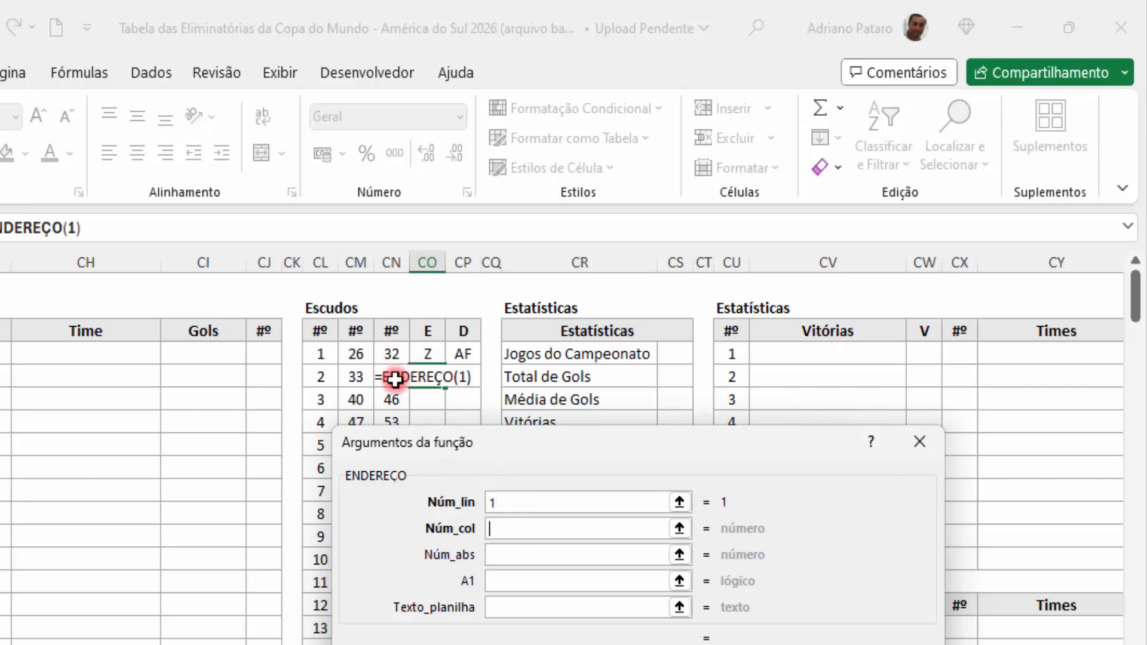
left_click(365, 377)
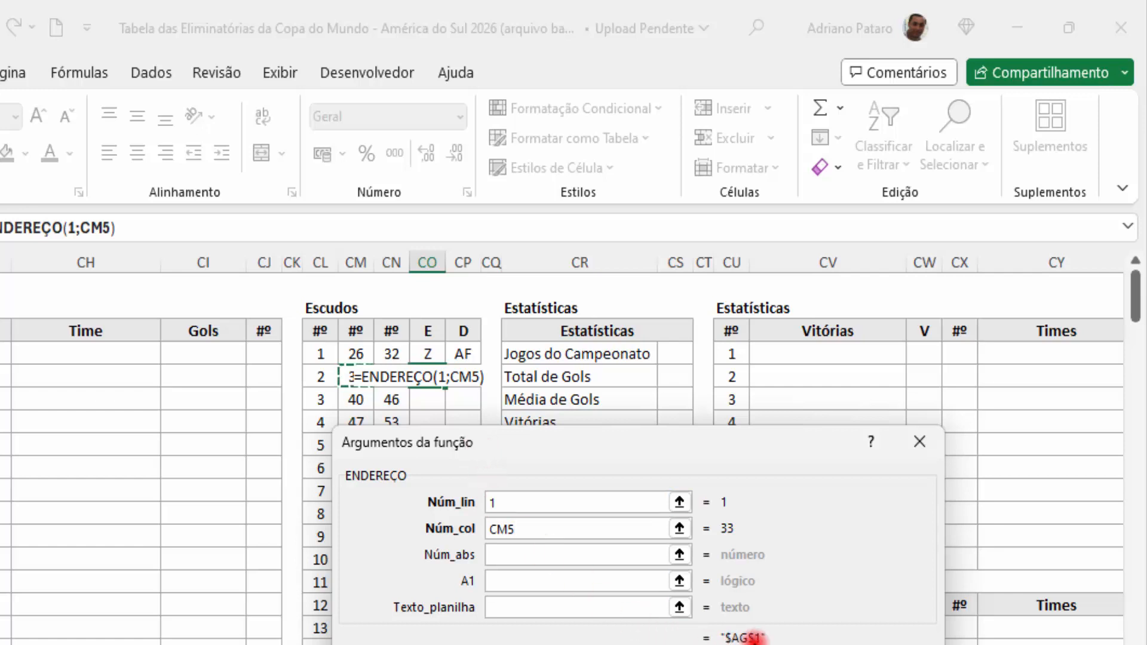
left_click(562, 557)
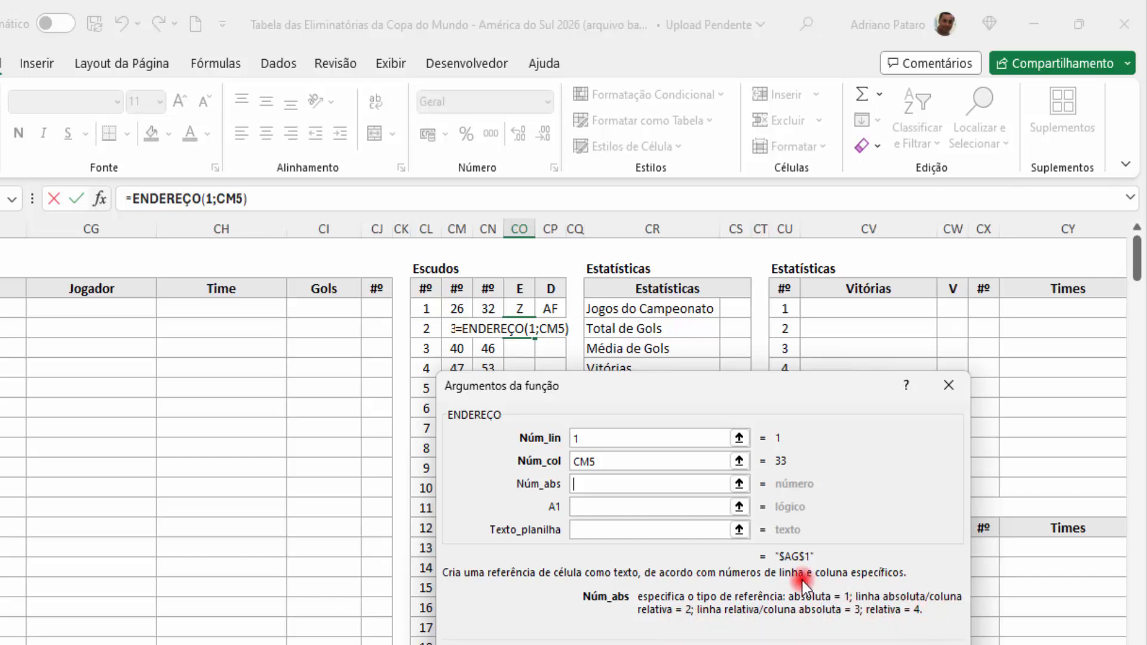
type("4")
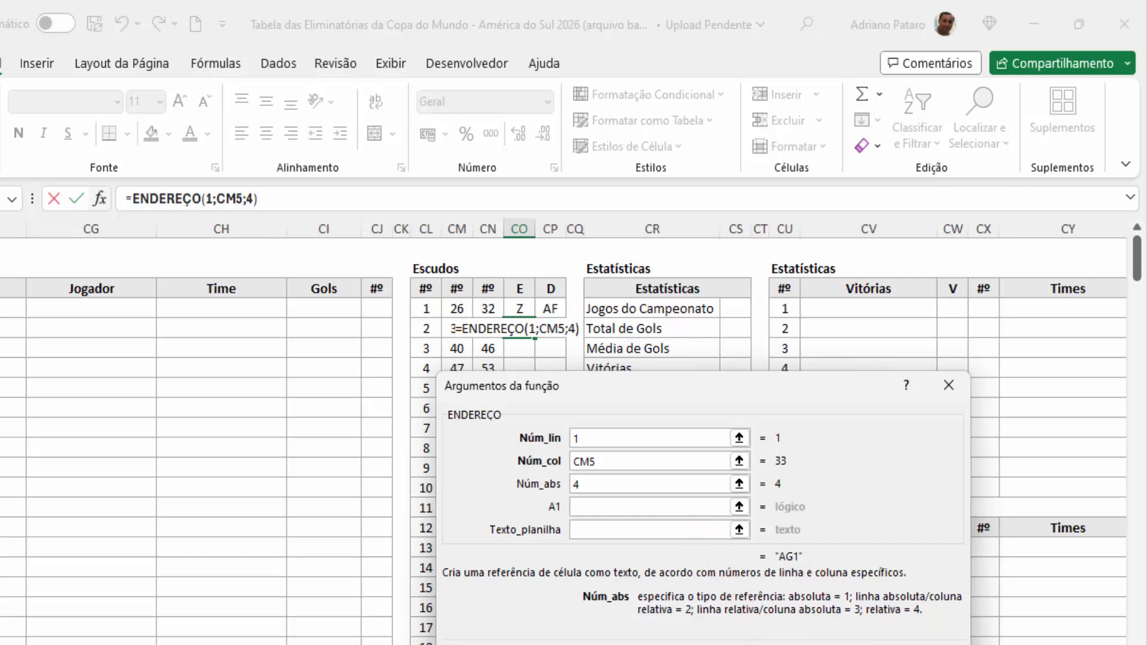
key("Return")
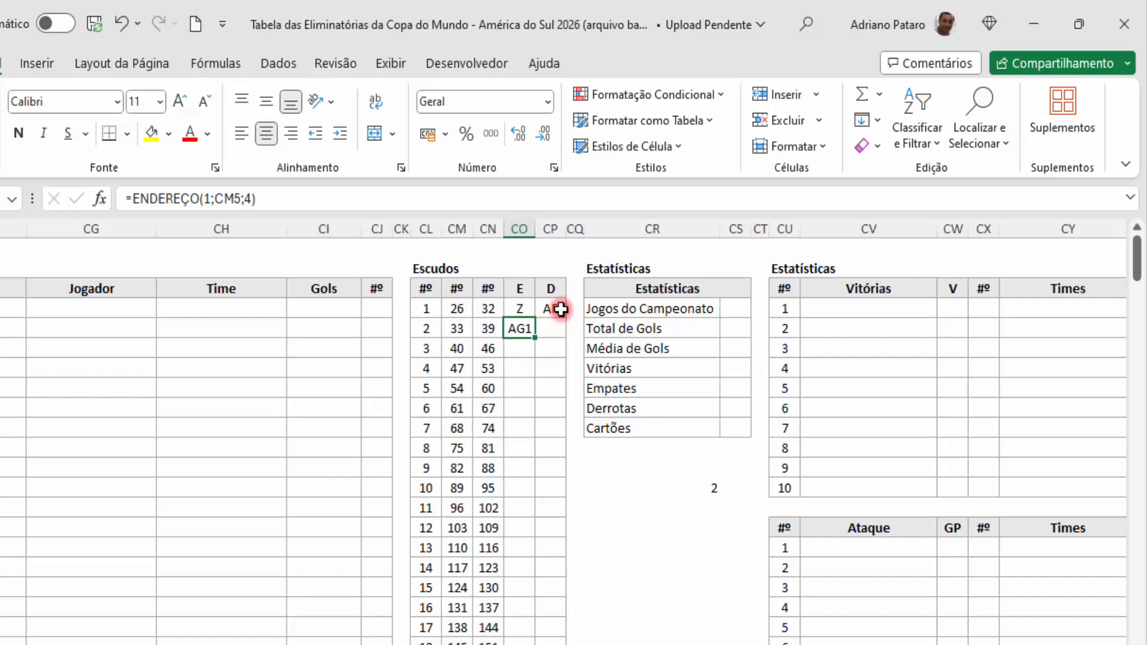
- Wrap the CO5 formula as =SUBSTITUIR(ENDEREÇO(1;CM5;4);1;"") and fill it down to CO21 in the Escudos block
left_click(136, 198)
type("SUB")
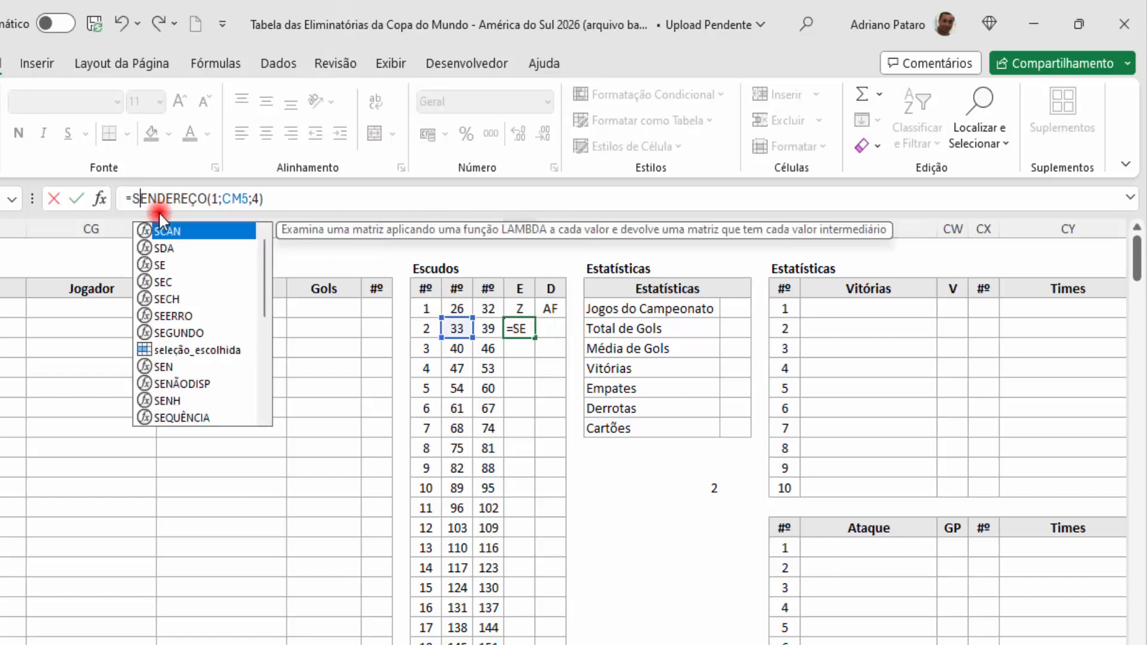
double_click(197, 230)
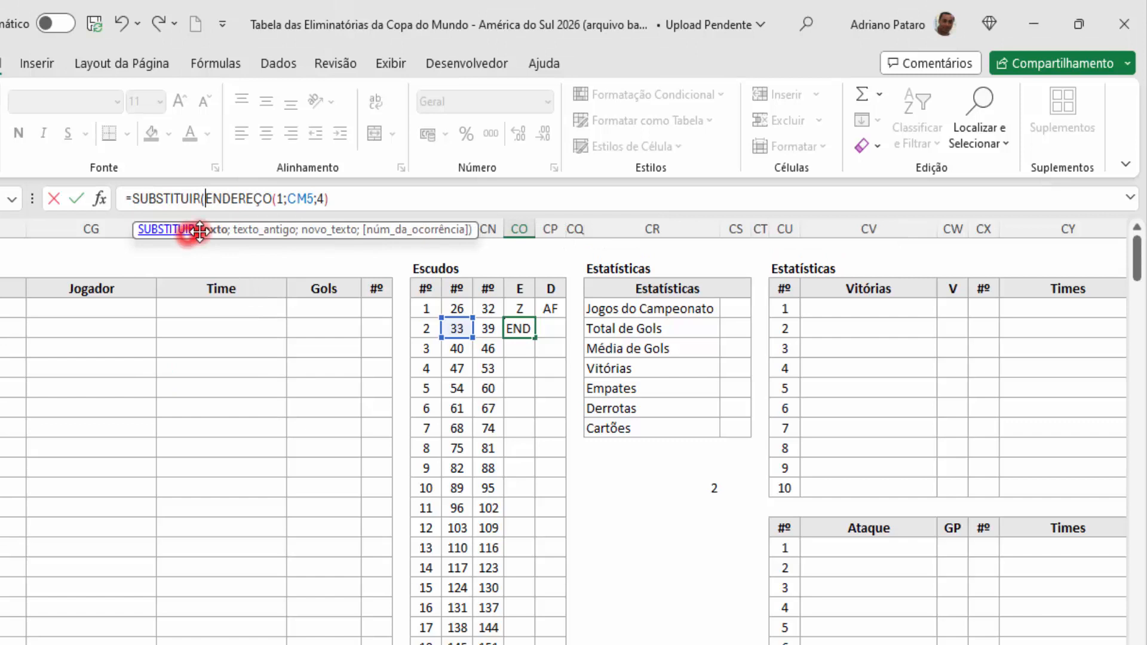
left_click(367, 200)
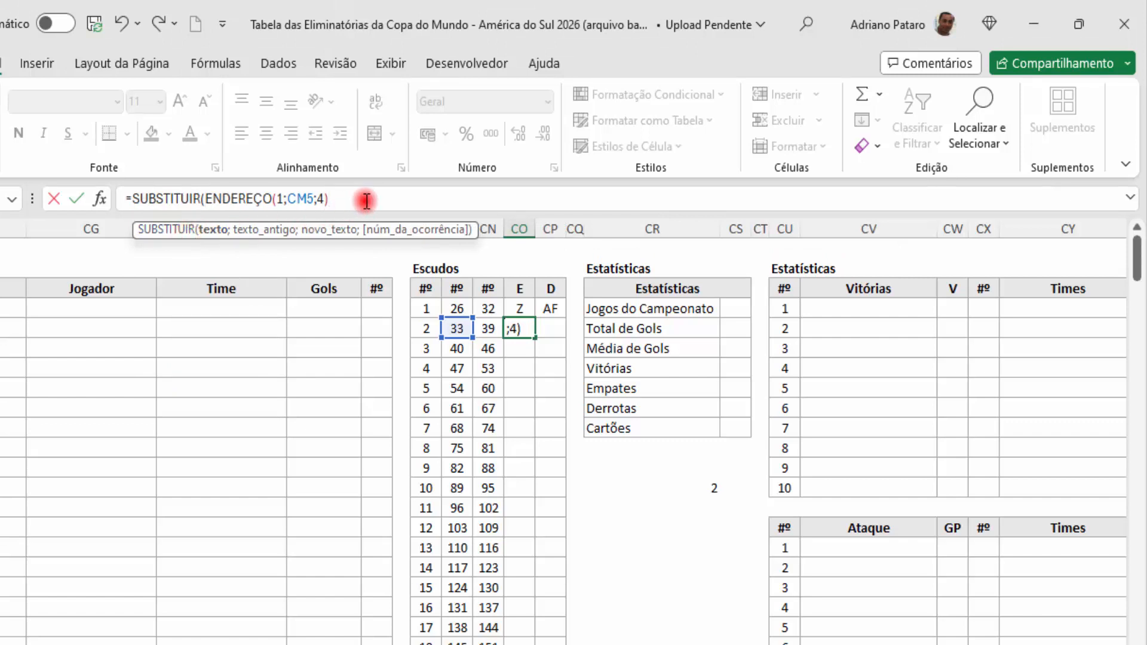
type(";1")
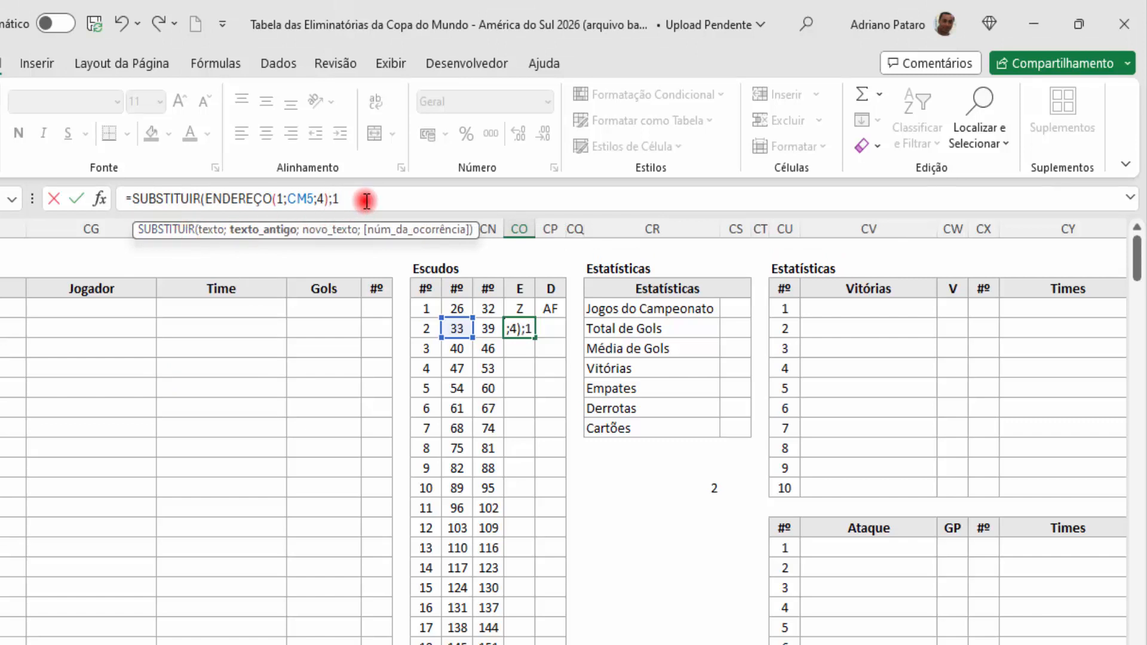
type(";")
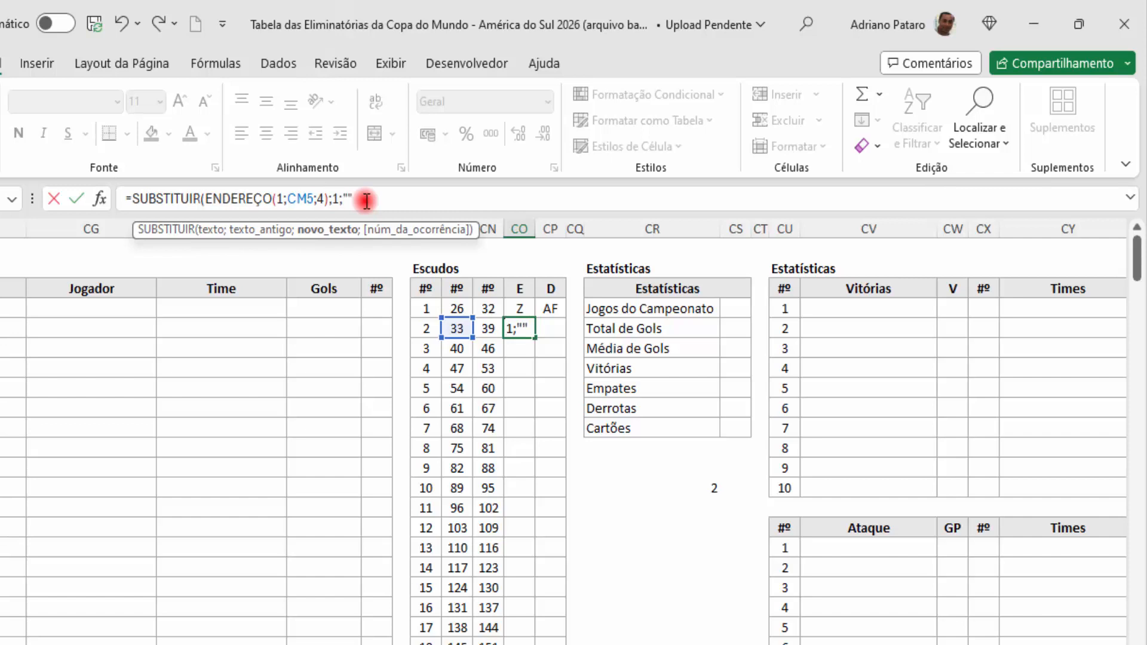
type("\"\")")
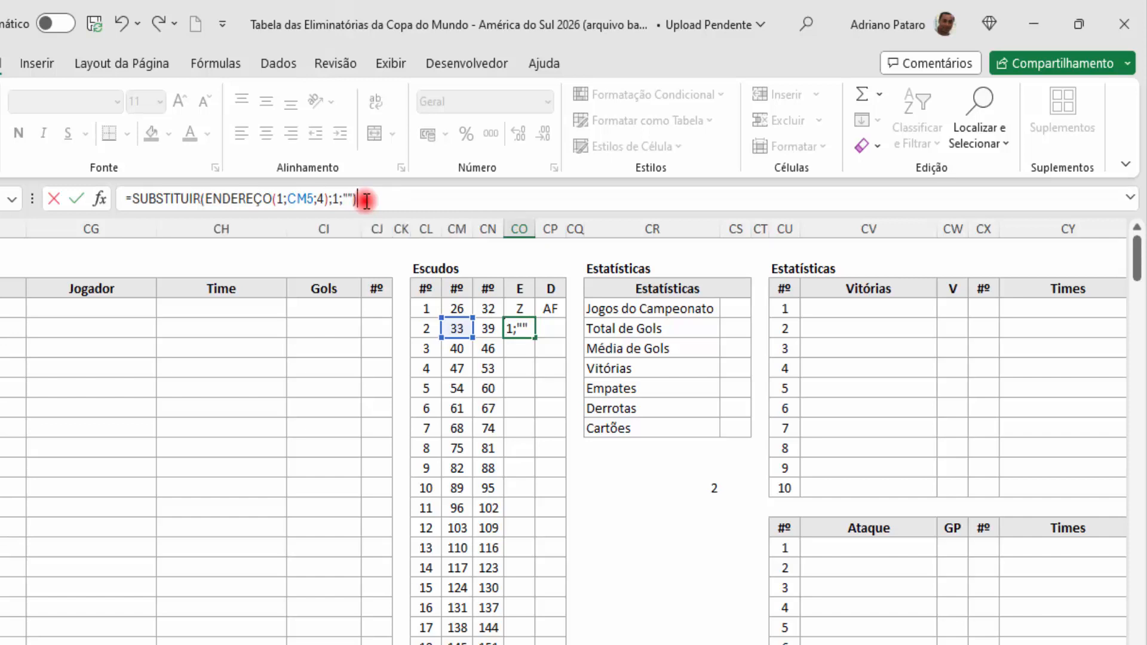
key("Return")
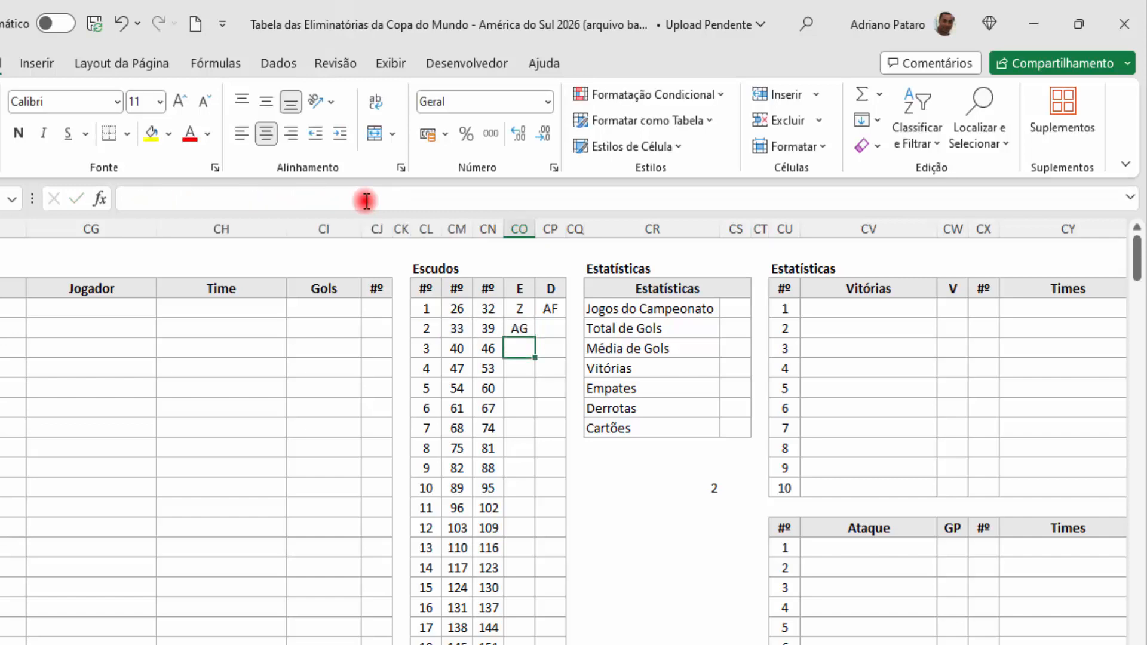
left_click(520, 328)
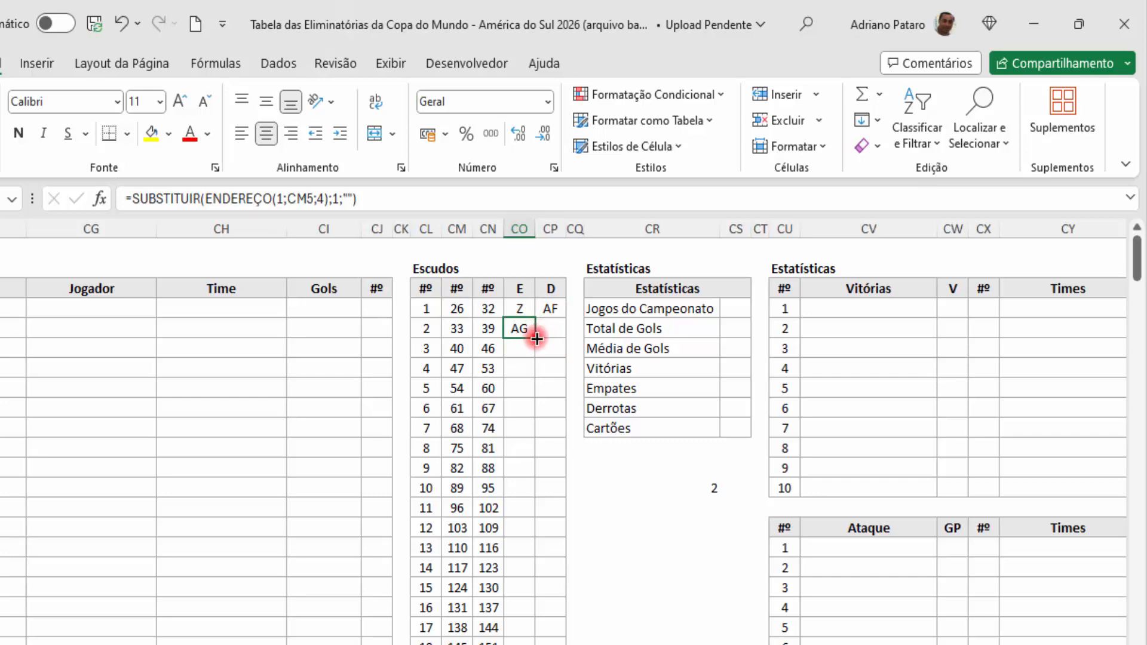
left_click_drag(536, 338, 535, 641)
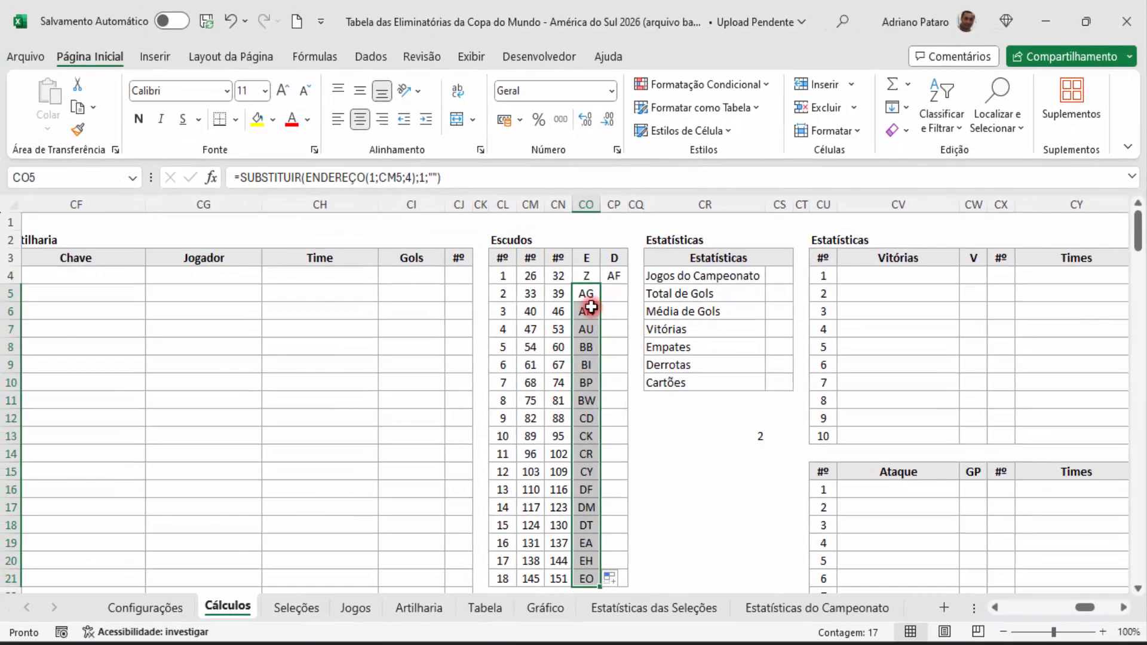
- Compare the home-team column letters in Escudos with the first home-team cell of rounds 1 to 4 on the Tabela sheet
left_click(562, 325)
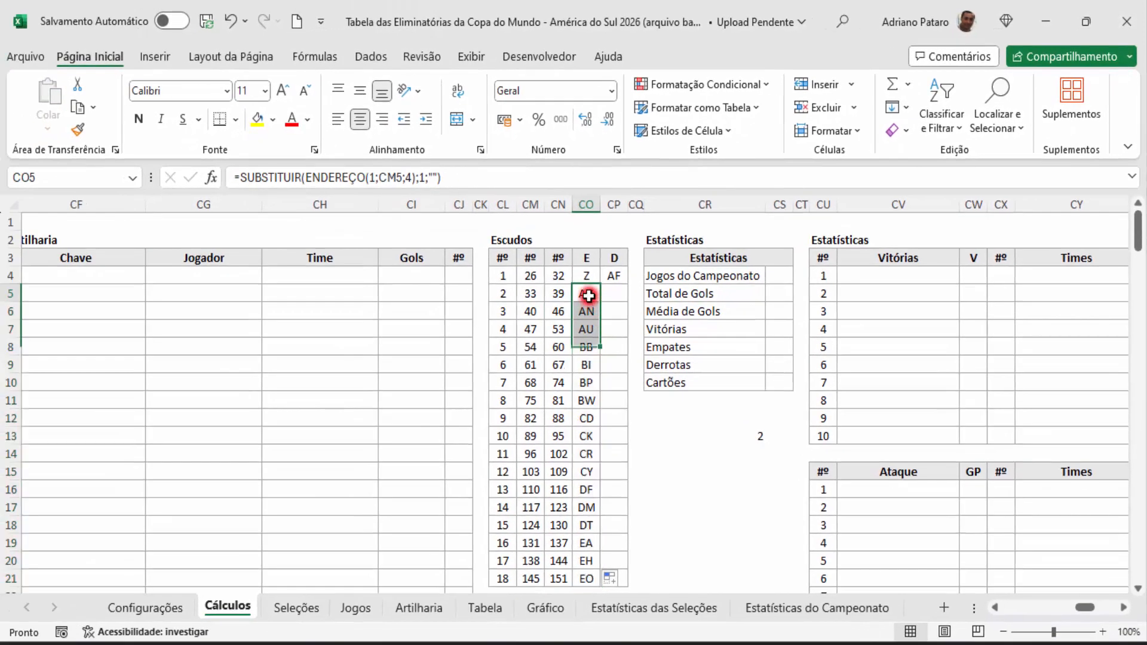
left_click(595, 329)
left_click(478, 608)
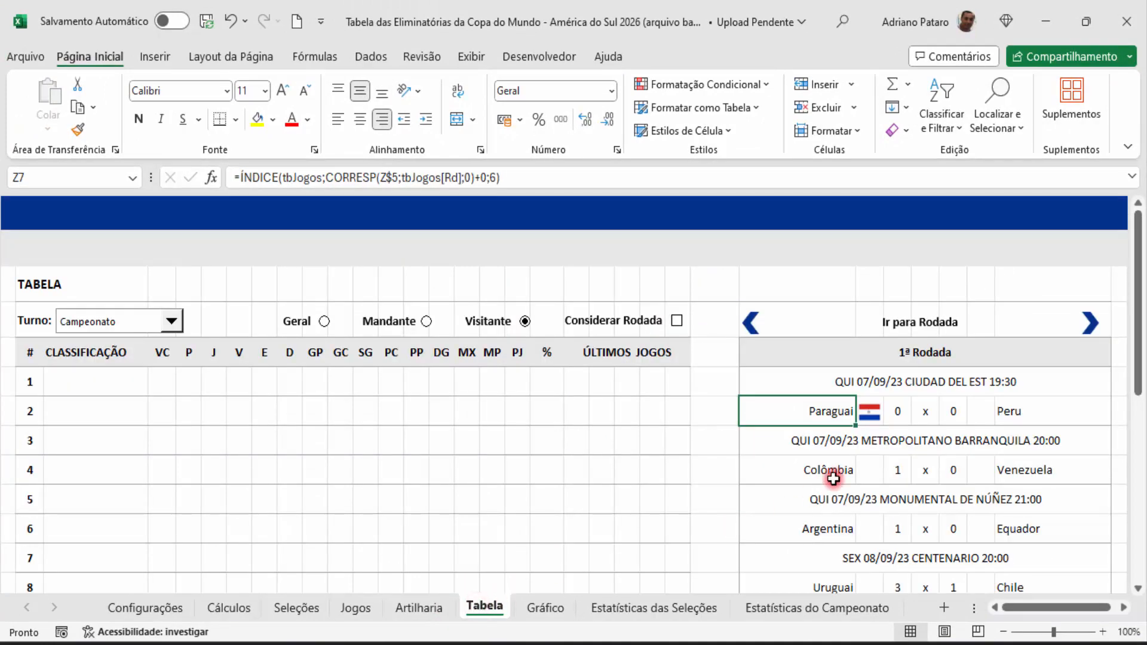
left_click(1087, 326)
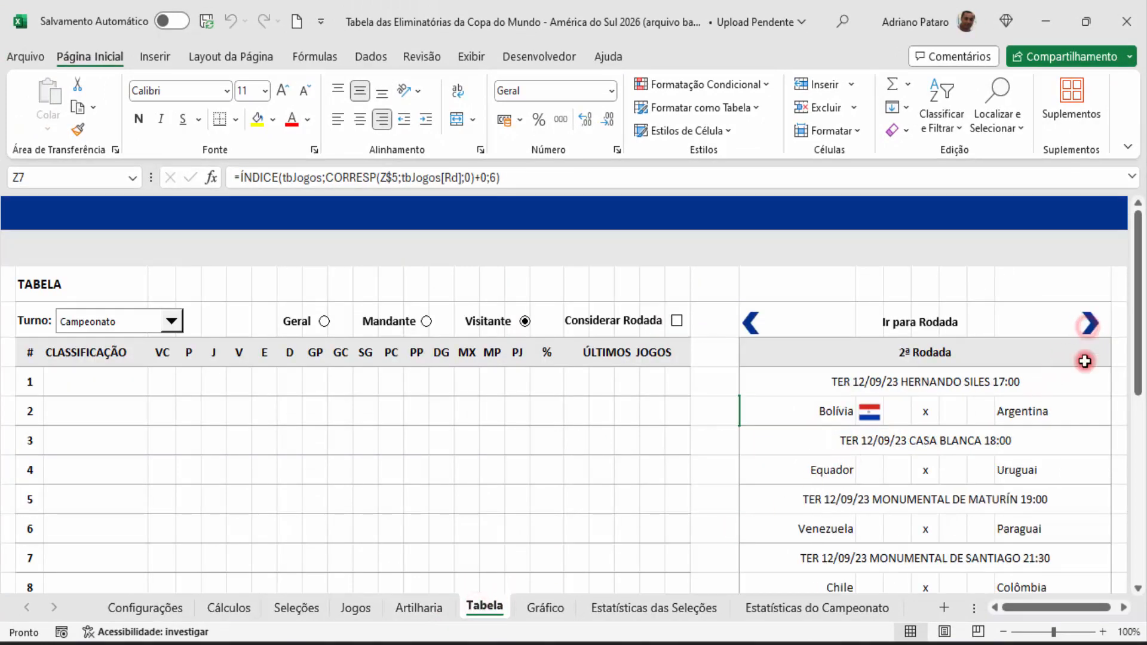
left_click(846, 407)
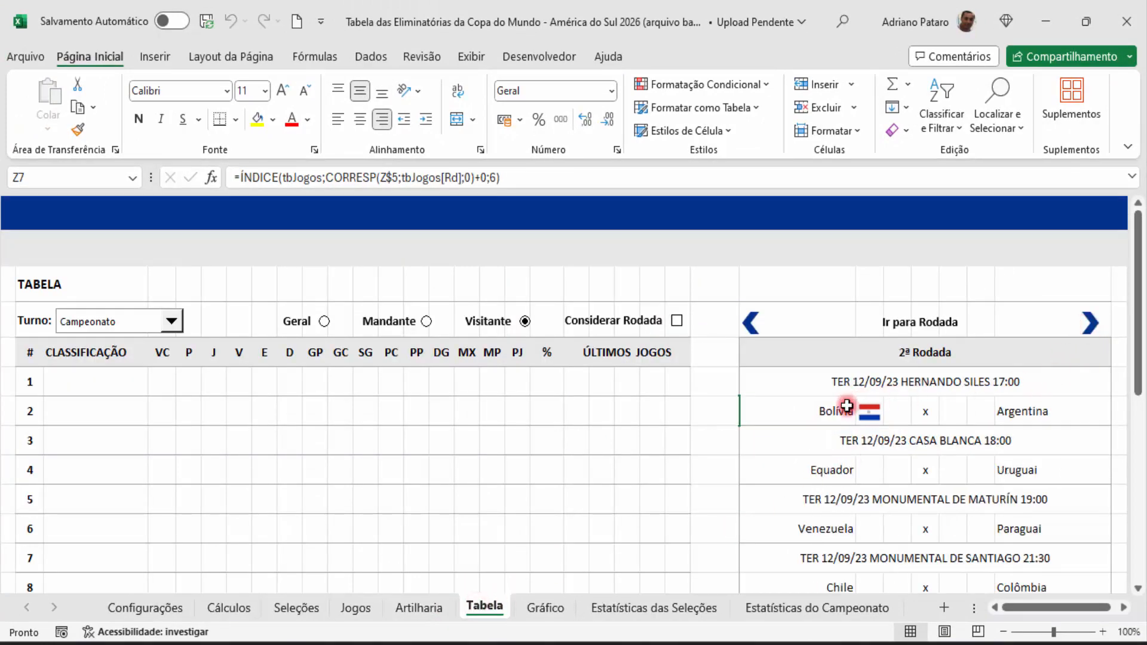
left_click(1092, 326)
left_click(843, 411)
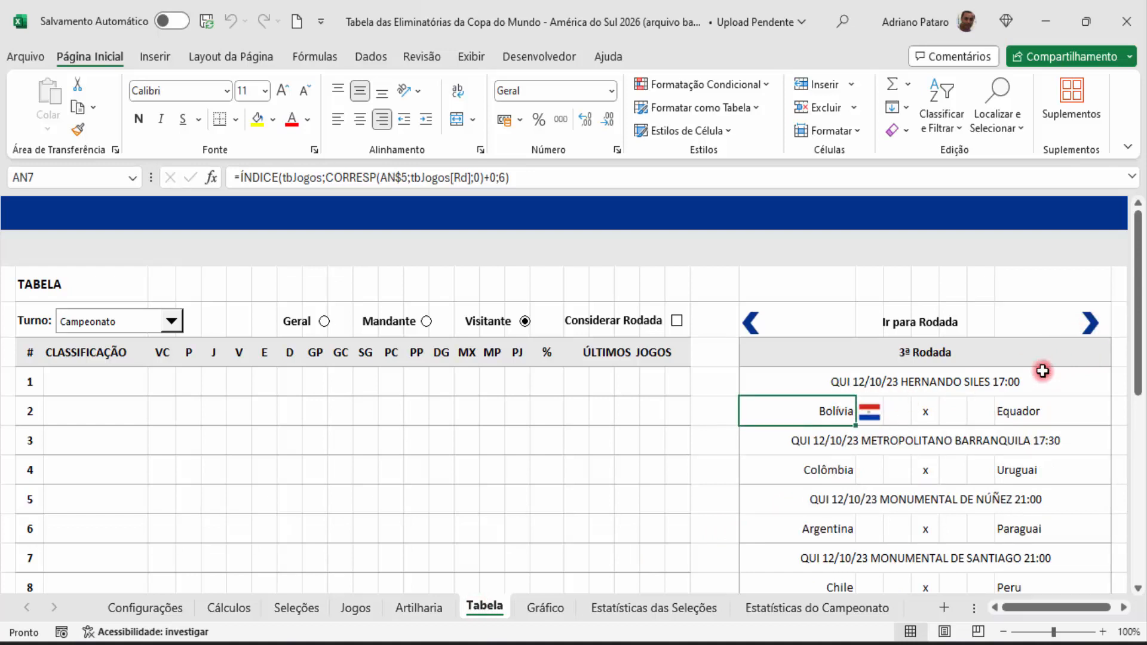
left_click(1091, 336)
left_click(832, 405)
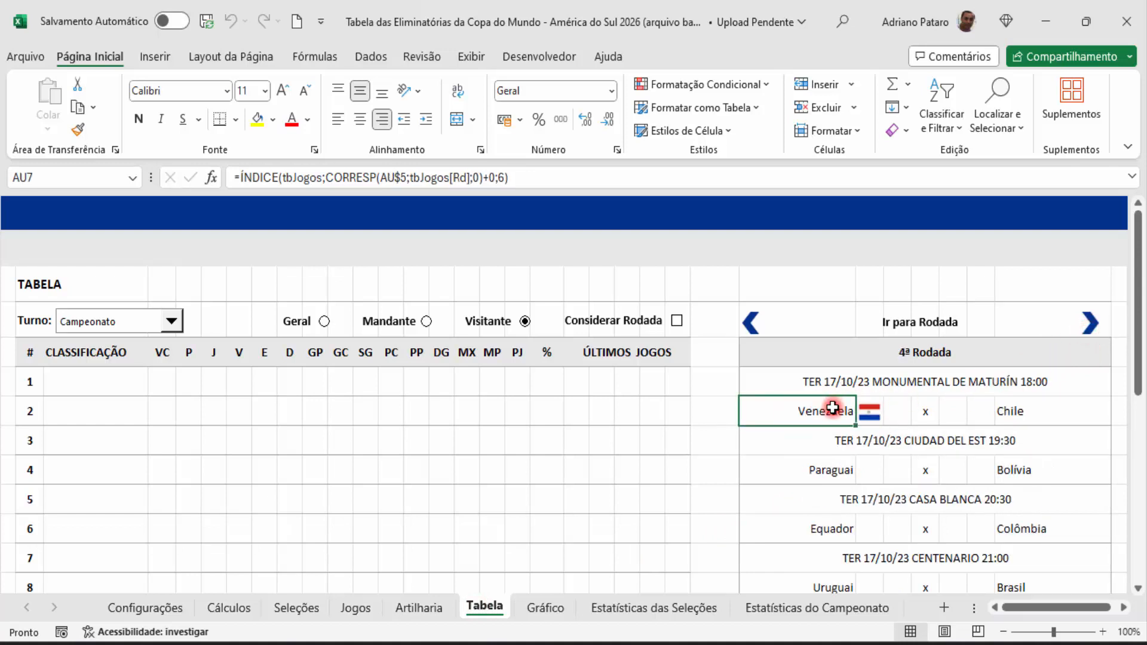
- Copy the formula text from Cálculos cell CO5 without changing the cell
left_click(247, 606)
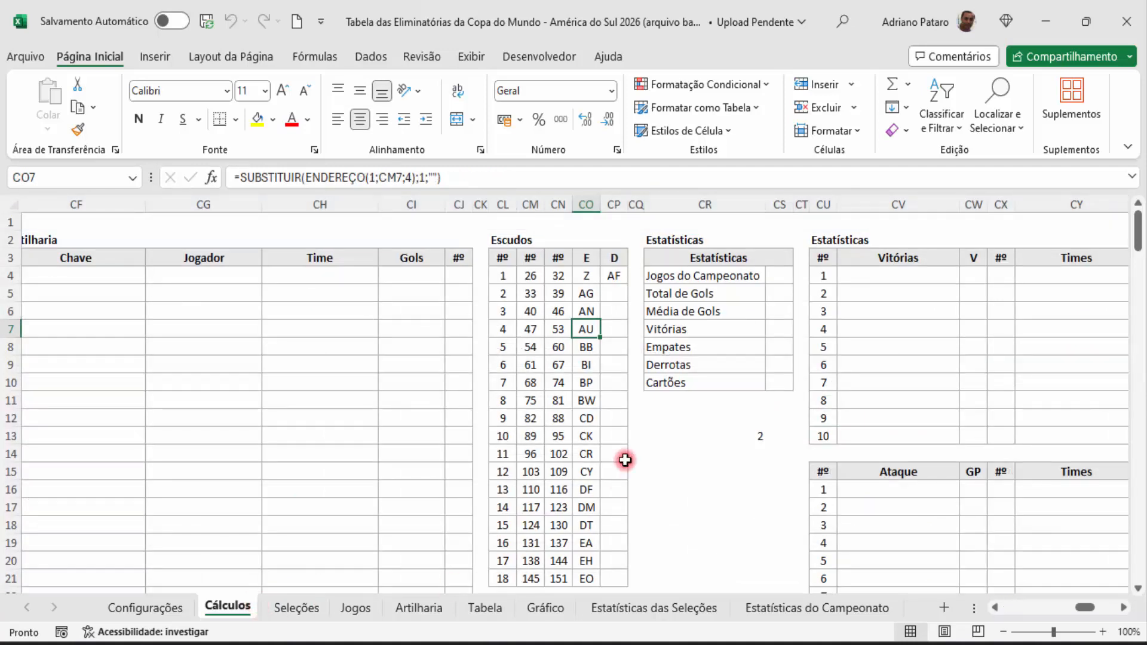
left_click(588, 294)
left_click(616, 280)
left_click(587, 293)
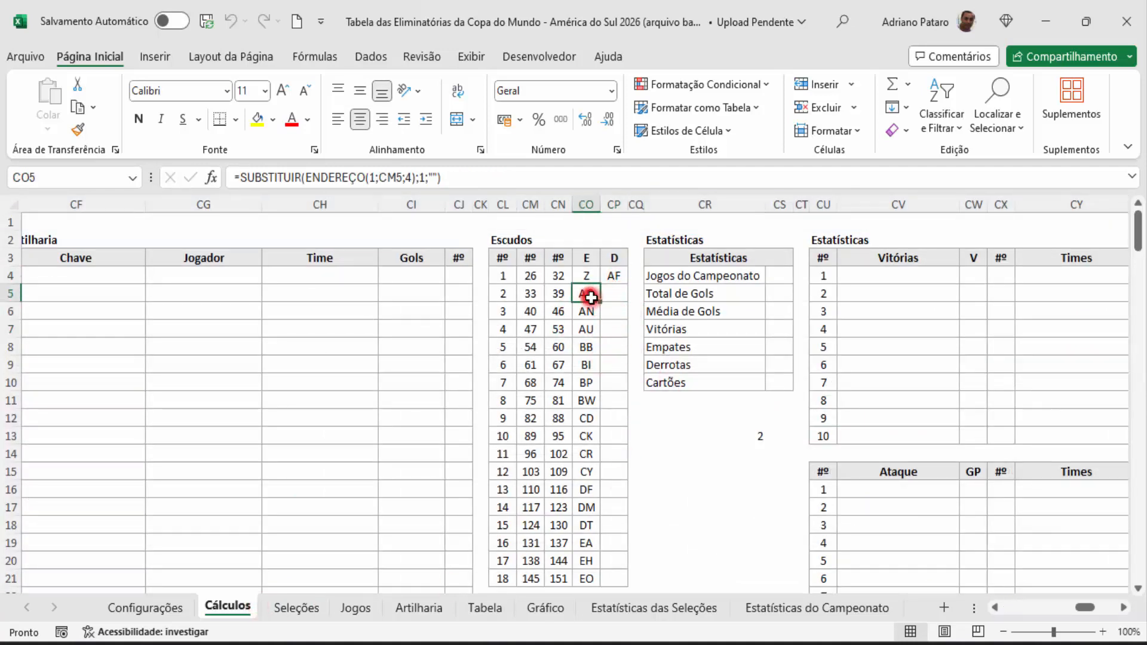
left_click(441, 178)
left_click_drag(441, 177, 234, 177)
key("ctrl+c")
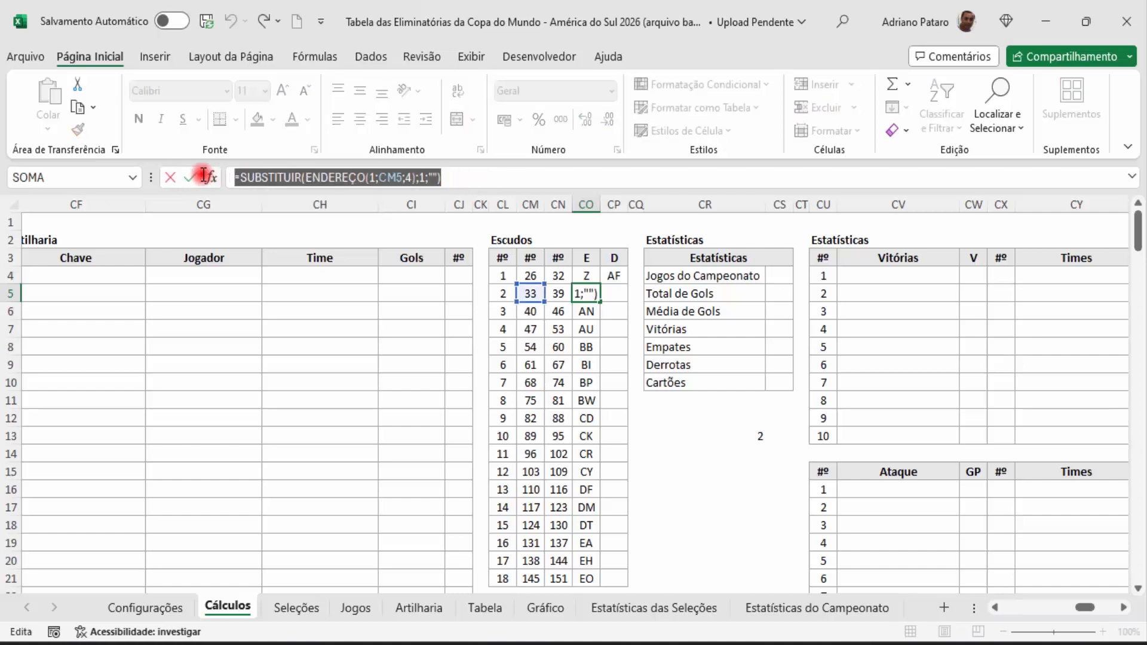
key("Escape")
- Enter =SUBSTITUIR(ENDEREÇO(1;CN5;4);1;"") in CP5 from the copied formula and fill it down to CP21
left_click(614, 294)
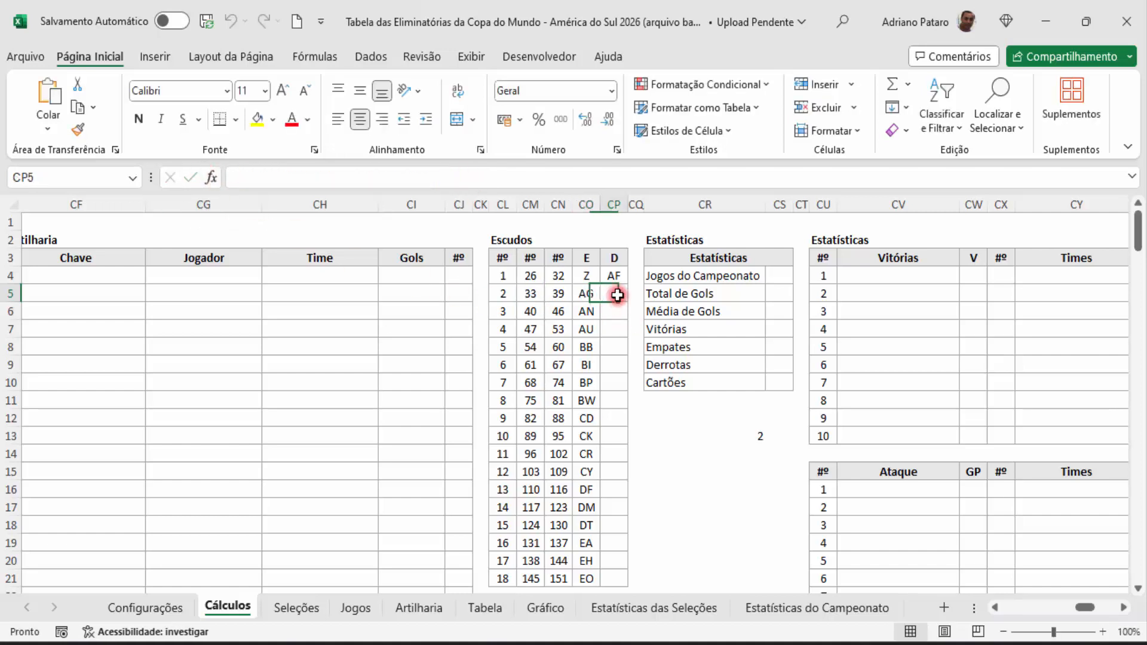
left_click(617, 186)
key("ctrl+v")
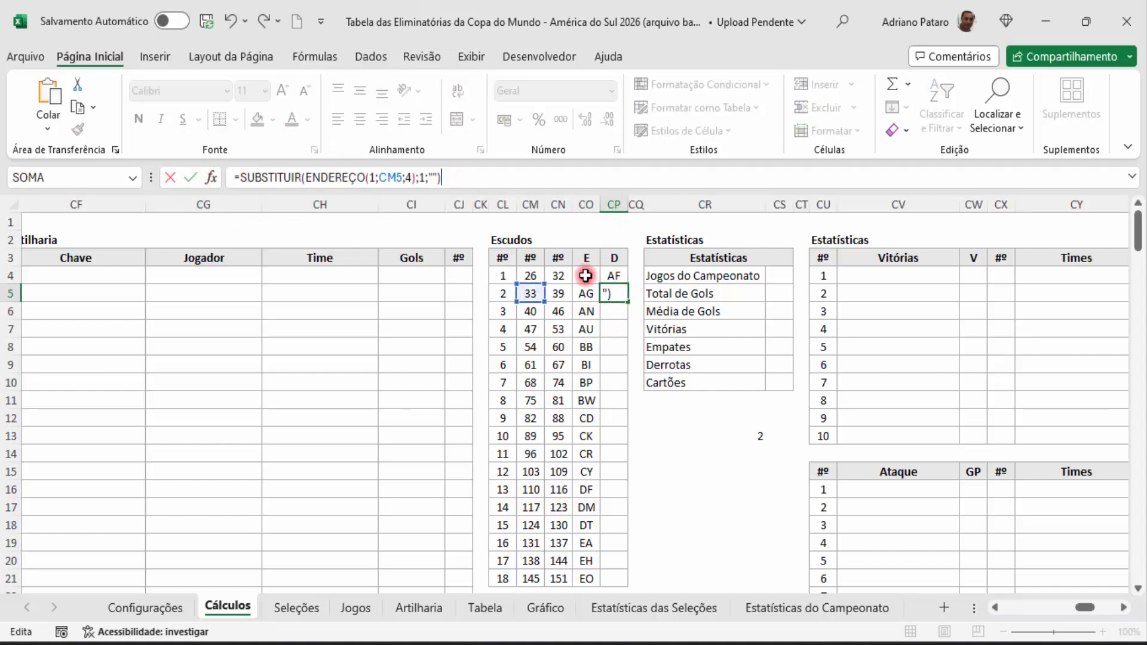
left_click(550, 293)
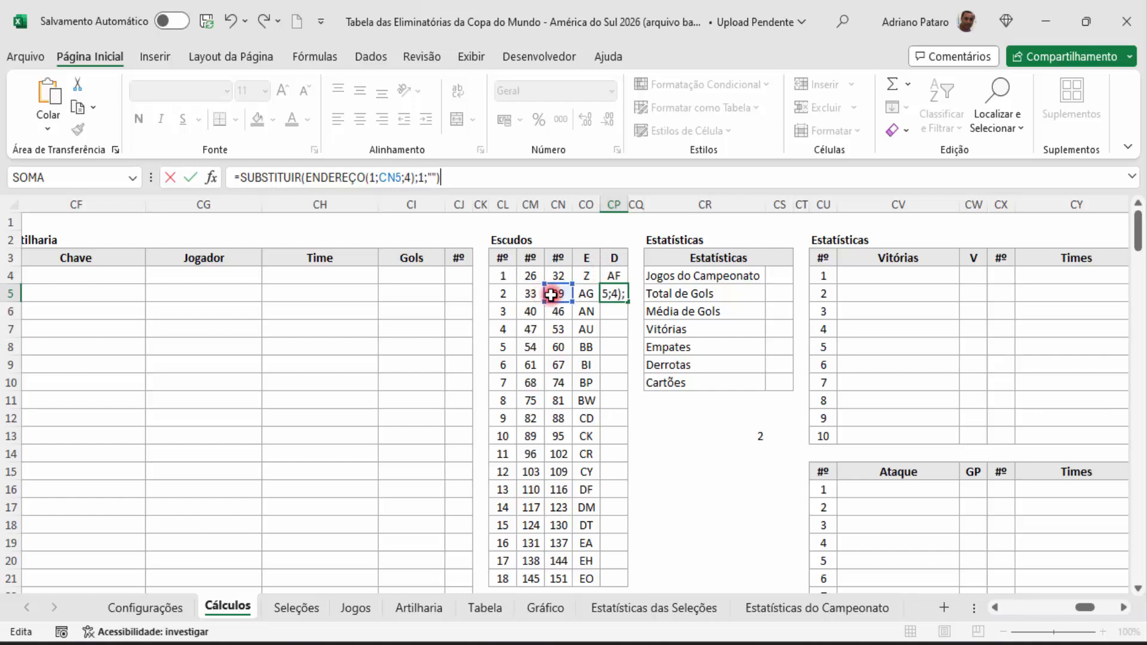
key("Return")
left_click(614, 294)
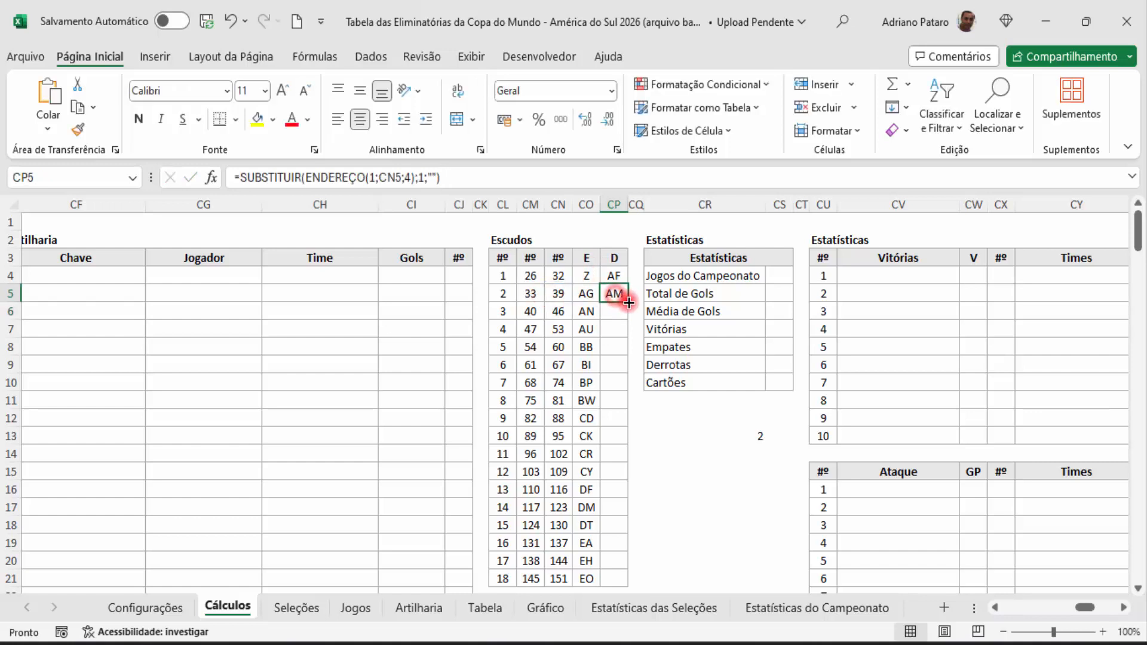
left_click_drag(628, 302, 625, 580)
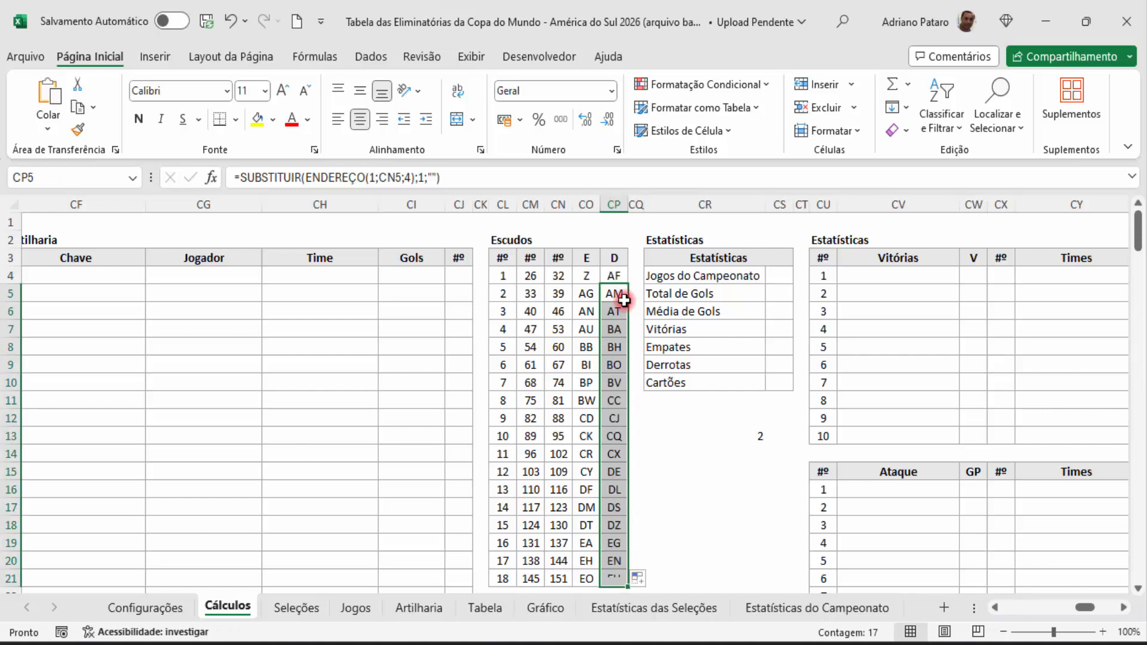
- Review the first away-team column letters in Escudos and go to round 1 on the Tabela sheet
left_click(617, 277)
left_click(624, 294)
left_click(625, 311)
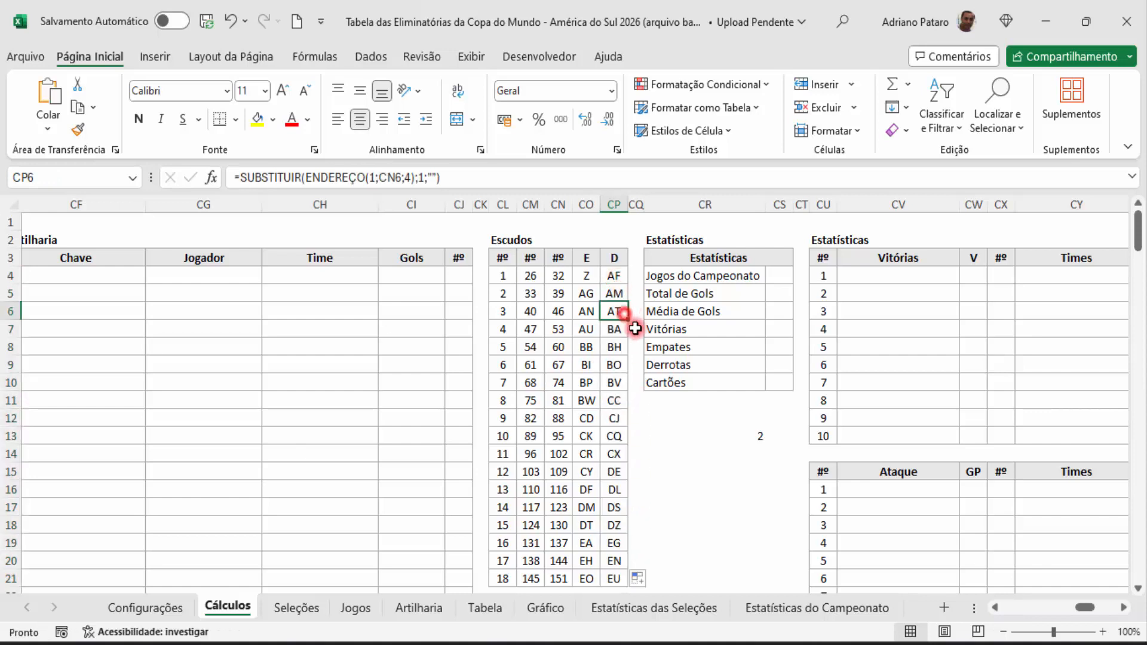
left_click(624, 330)
left_click(486, 608)
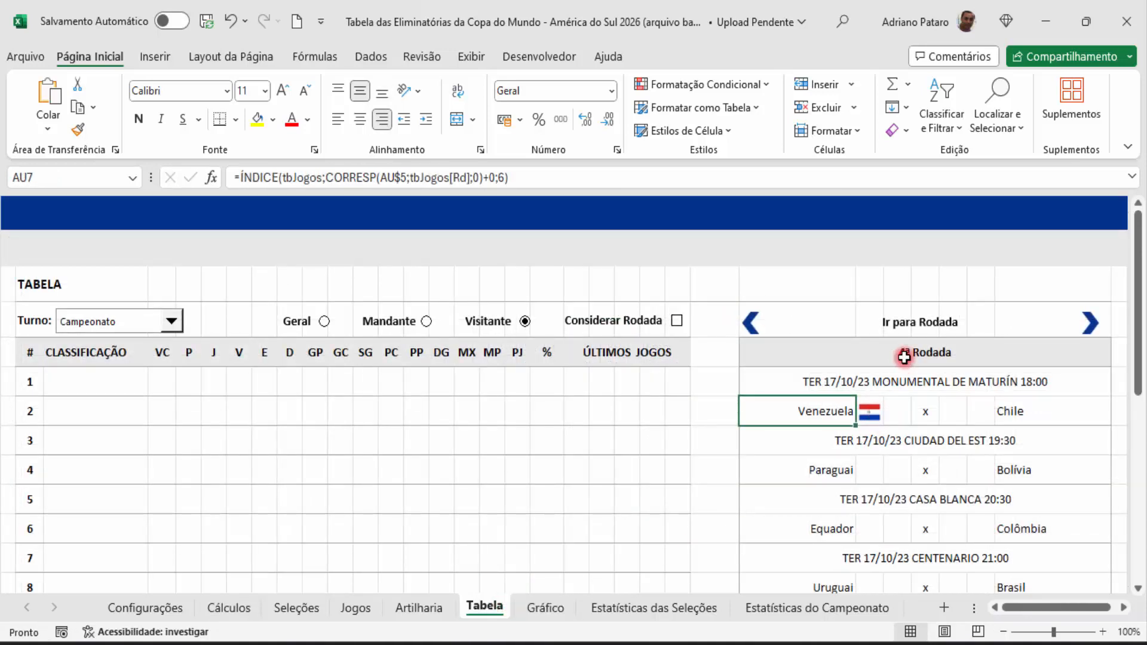
left_click(915, 326)
type("1")
key("Return")
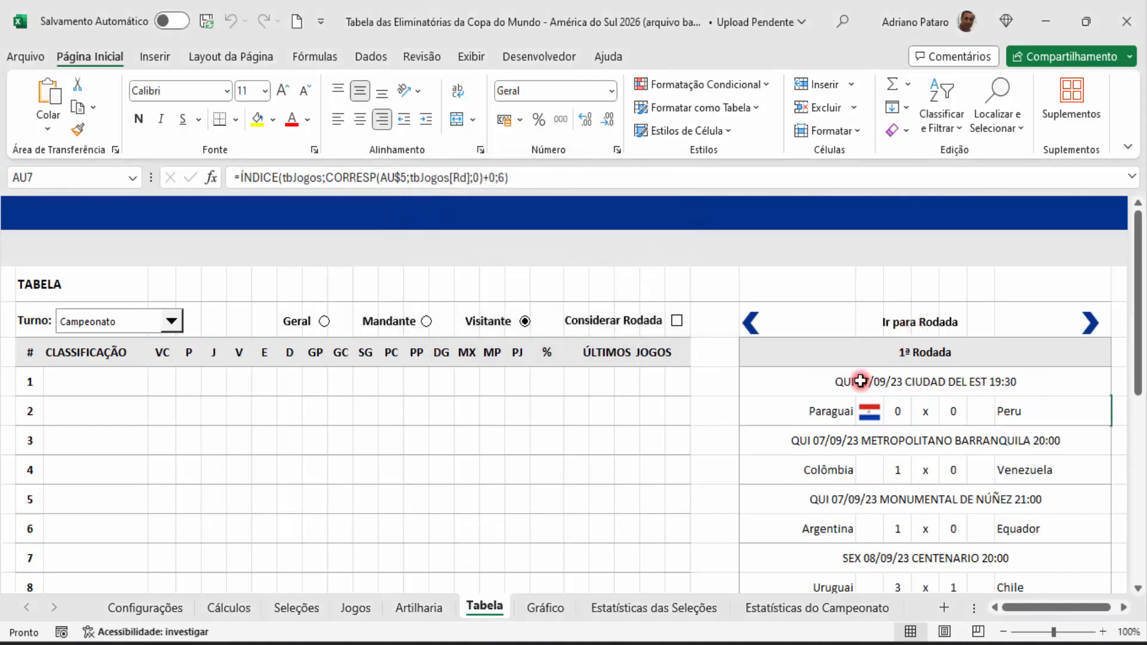
- Check the column letters of the first away-team cell in rounds 1 to 4 on the Tabela sheet
left_click(825, 410)
left_click(1062, 418)
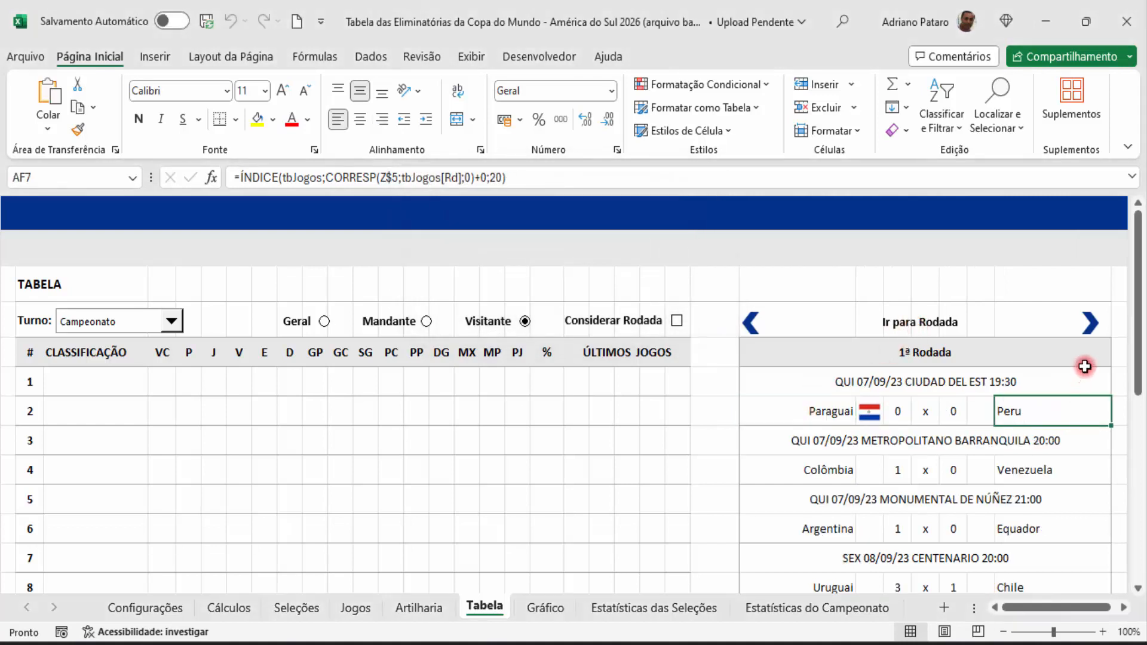
left_click(1091, 324)
left_click(1059, 410)
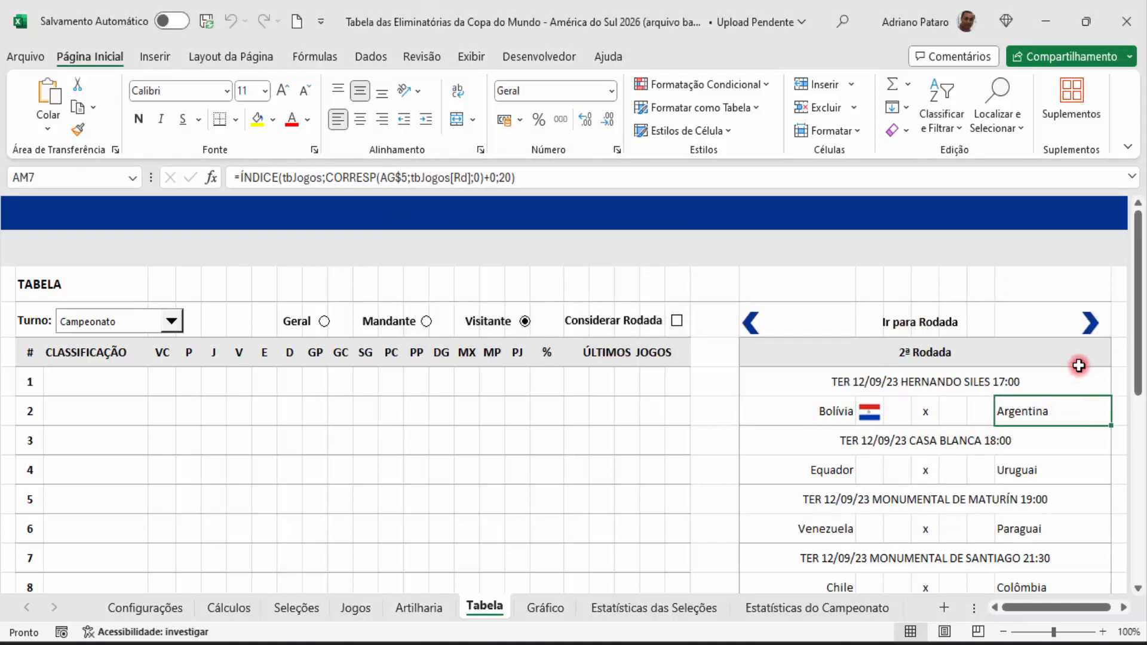
left_click(1090, 326)
left_click(1059, 417)
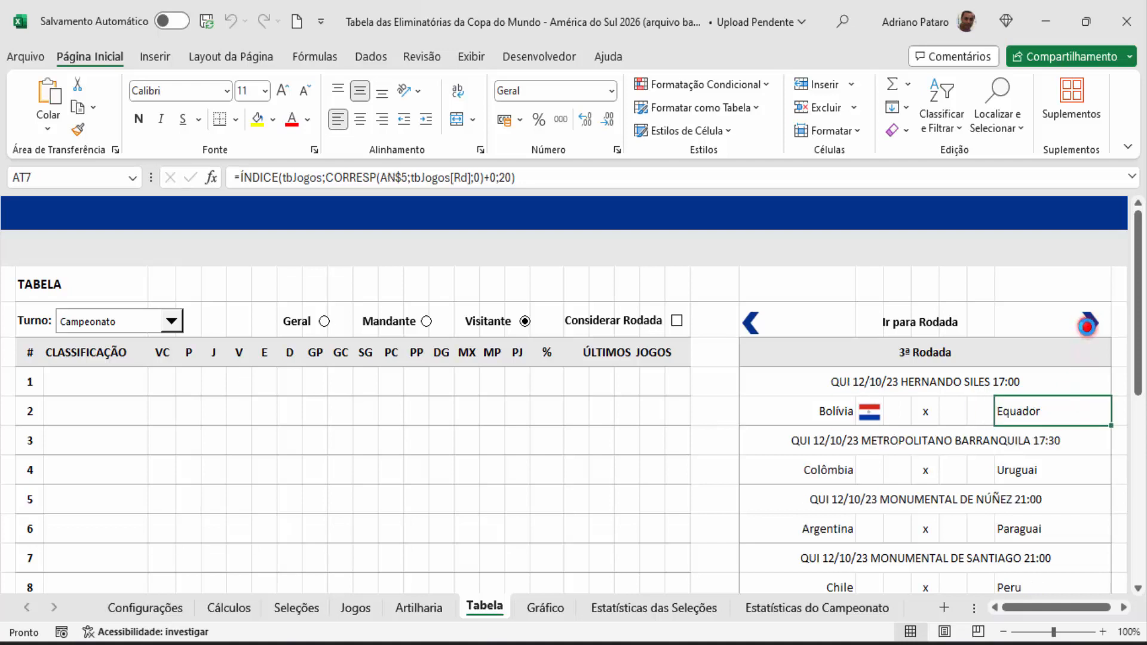
left_click(1091, 324)
left_click(1069, 414)
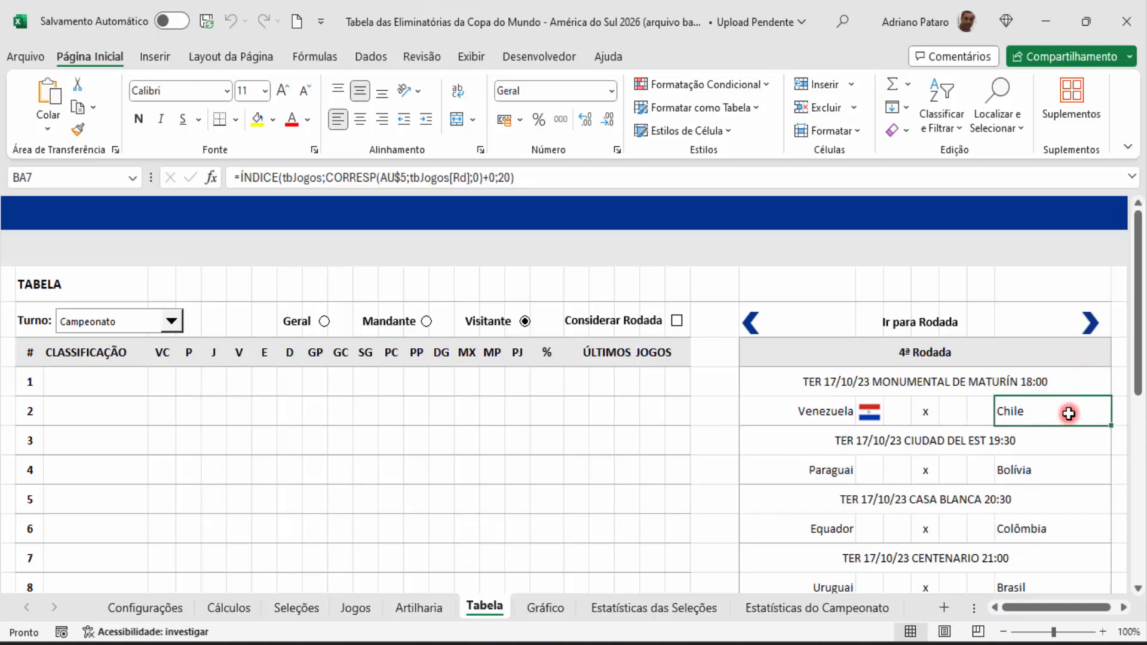
- Clear the stray value from cell CR13 below the Estatísticas block on the Cálculos sheet
left_click(248, 608)
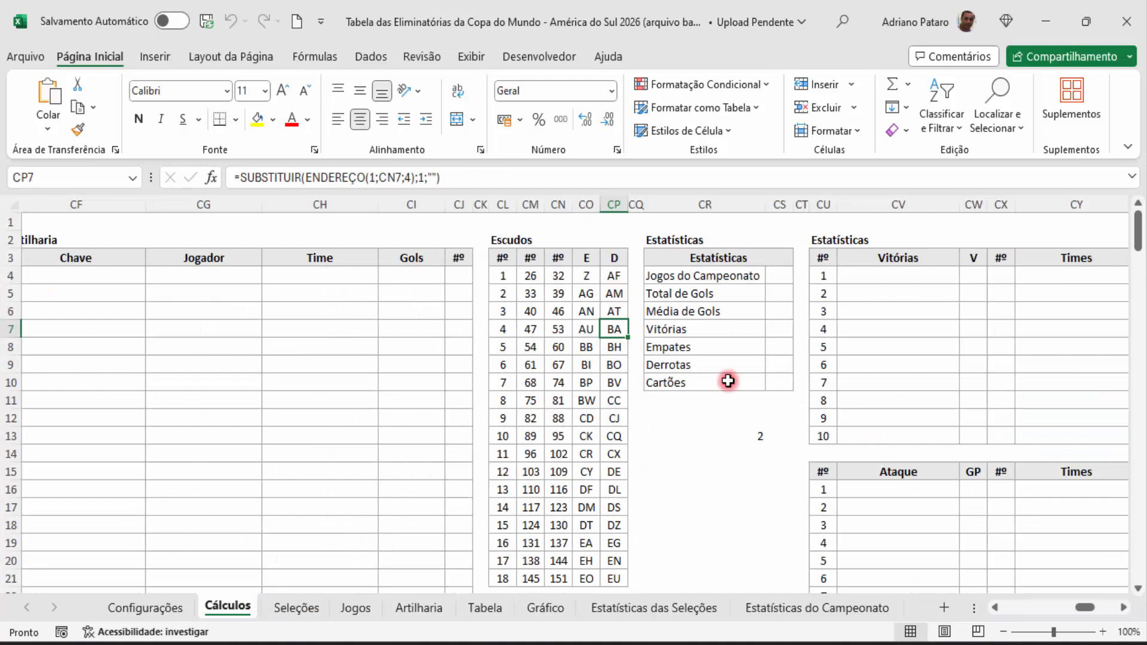
left_click(738, 432)
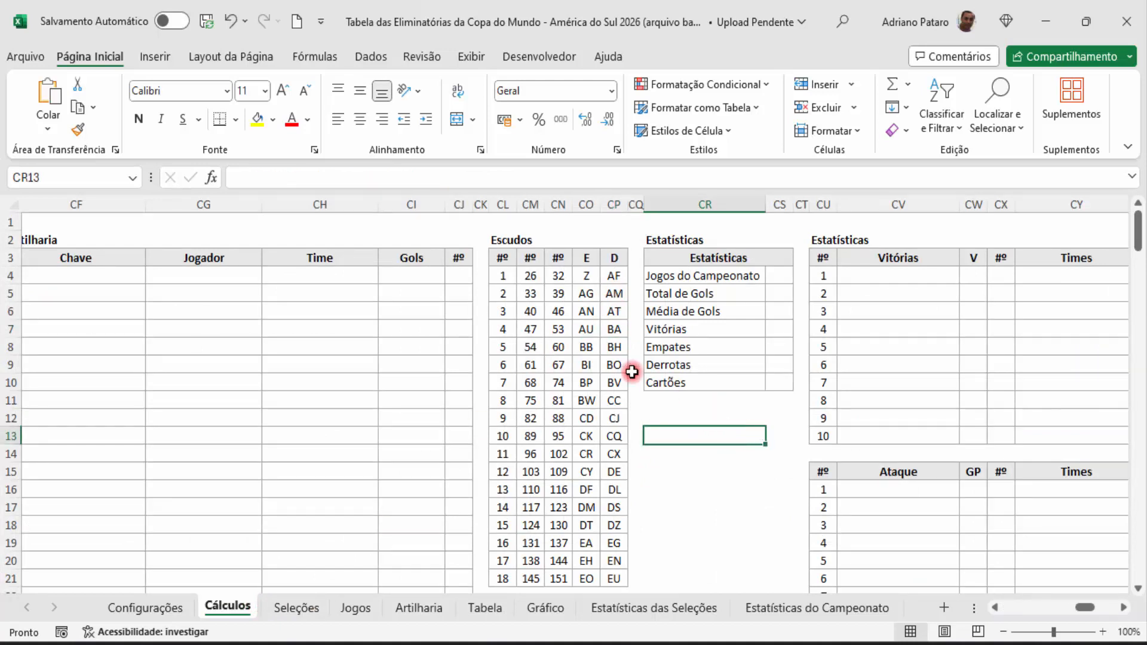
- Name the Escudos data range CL4:CP21 esc_auxiliar
left_click_drag(502, 275, 605, 575)
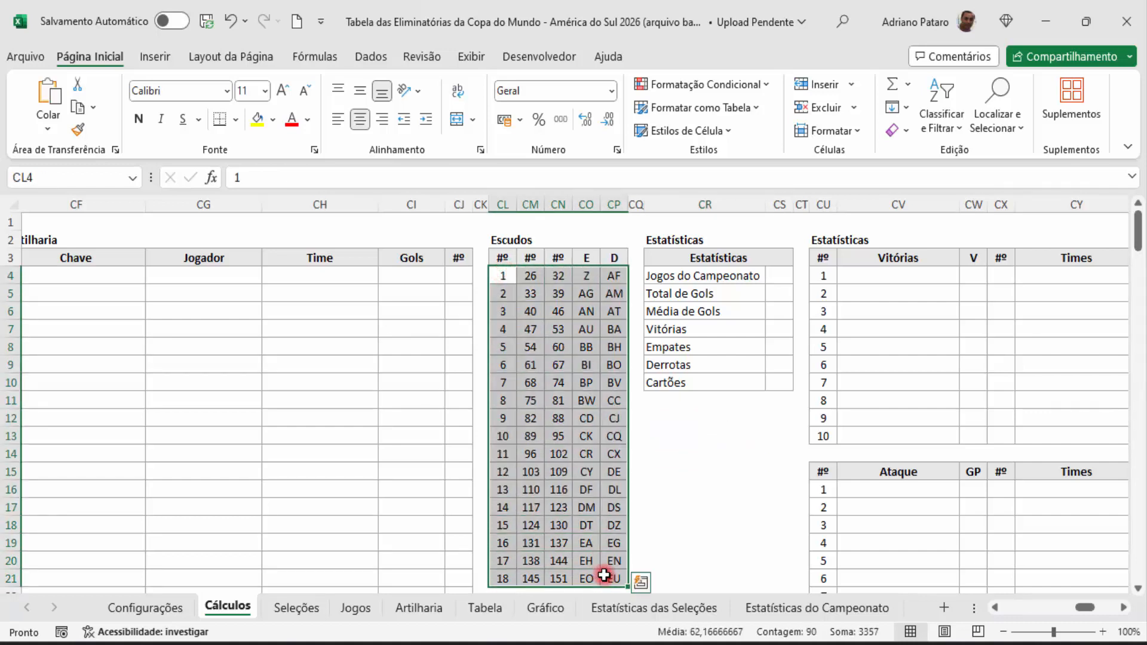
left_click_drag(509, 280, 604, 577)
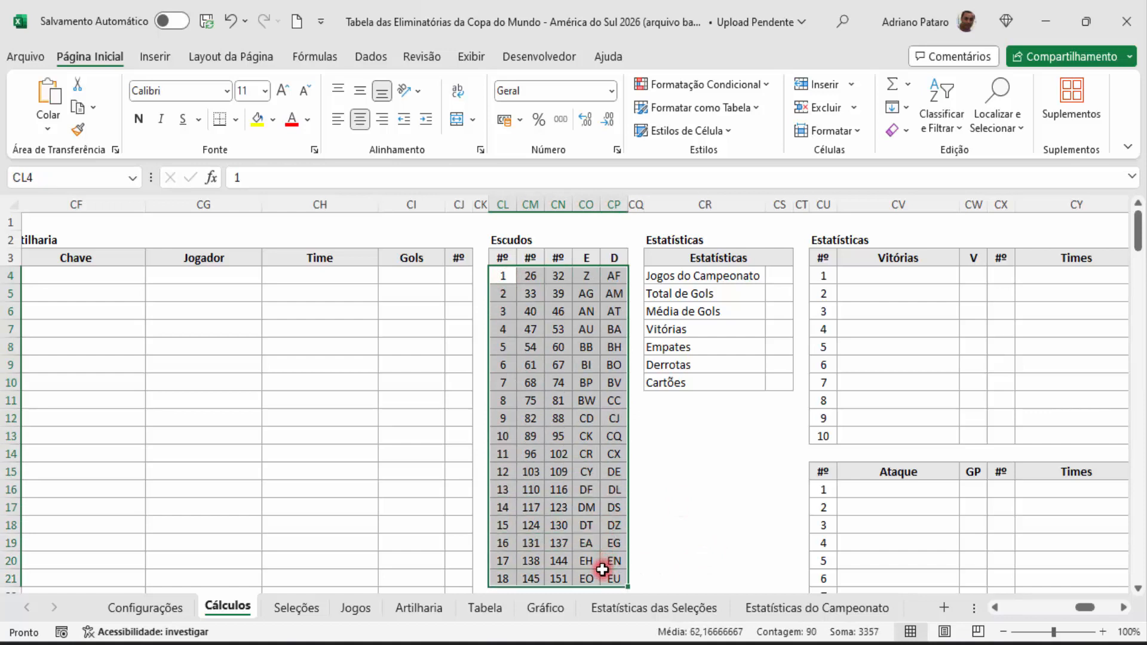
left_click(65, 180)
type("esc_auxiliar")
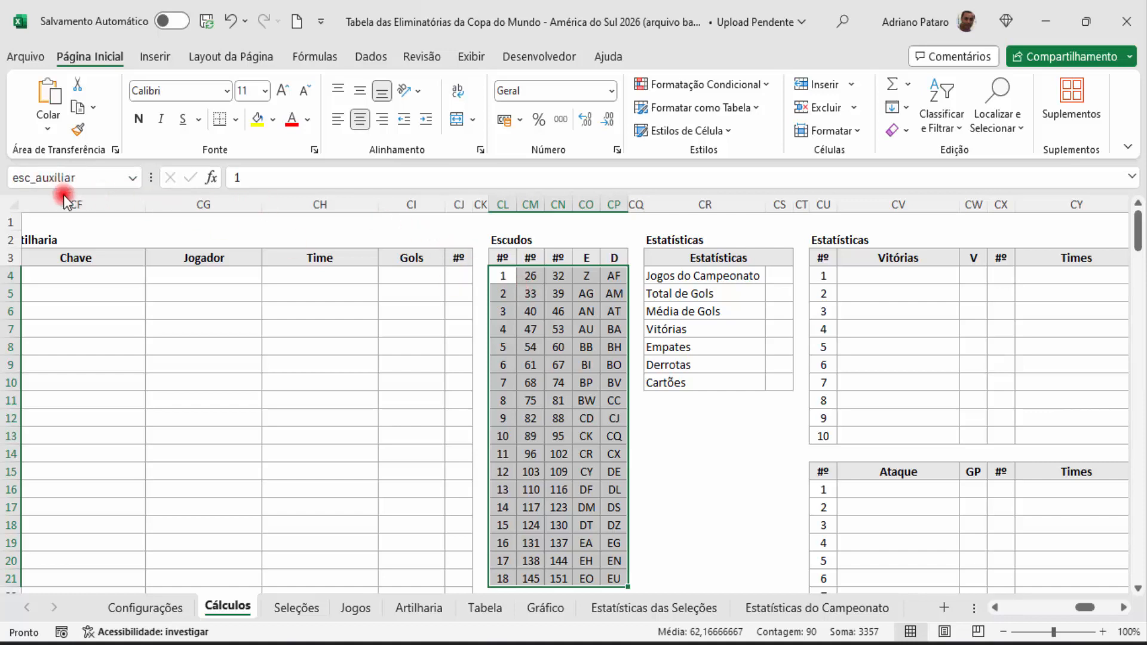
left_click(502, 276)
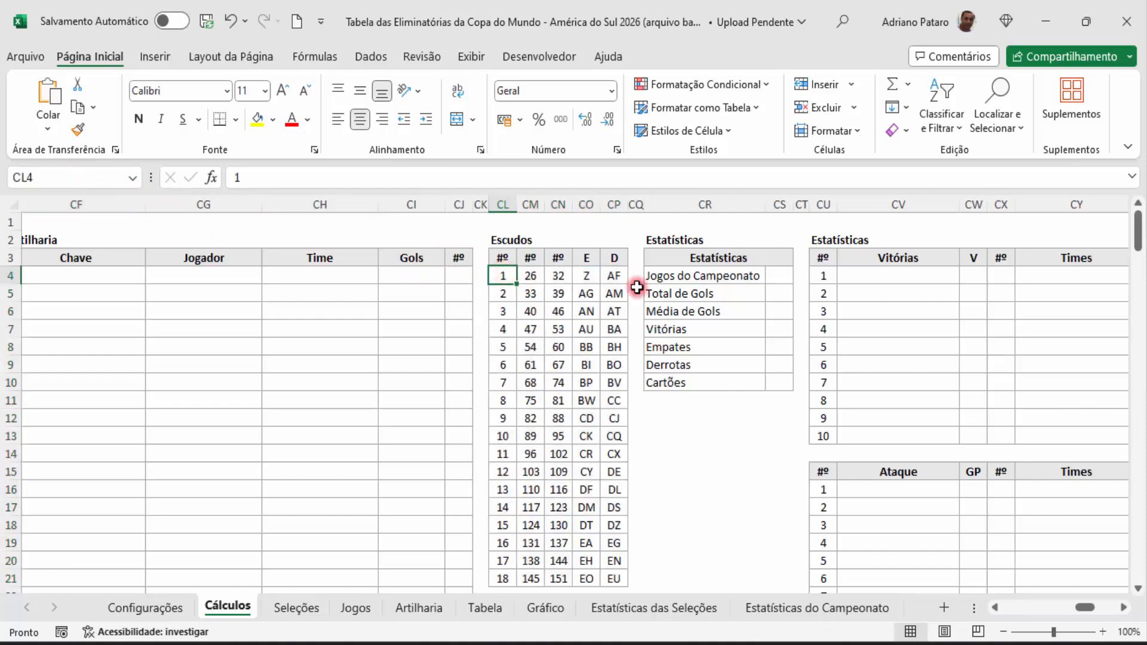
- Glance at the Tabela sheet, return to Cálculos and save the workbook
left_click(487, 606)
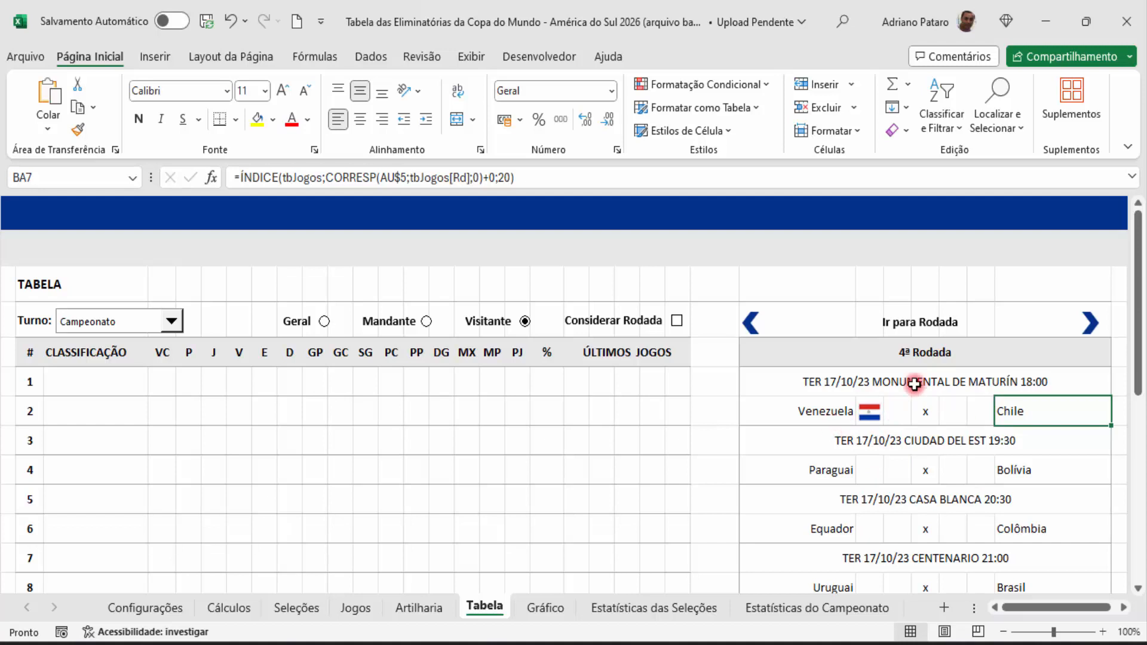
left_click(251, 606)
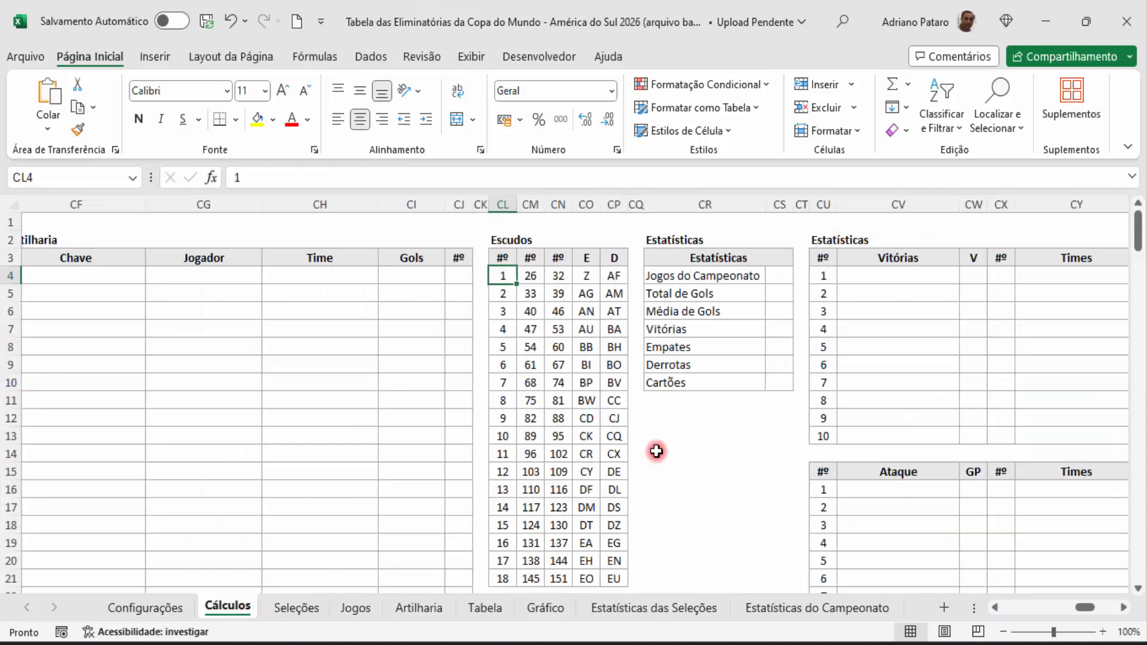
left_click(207, 23)
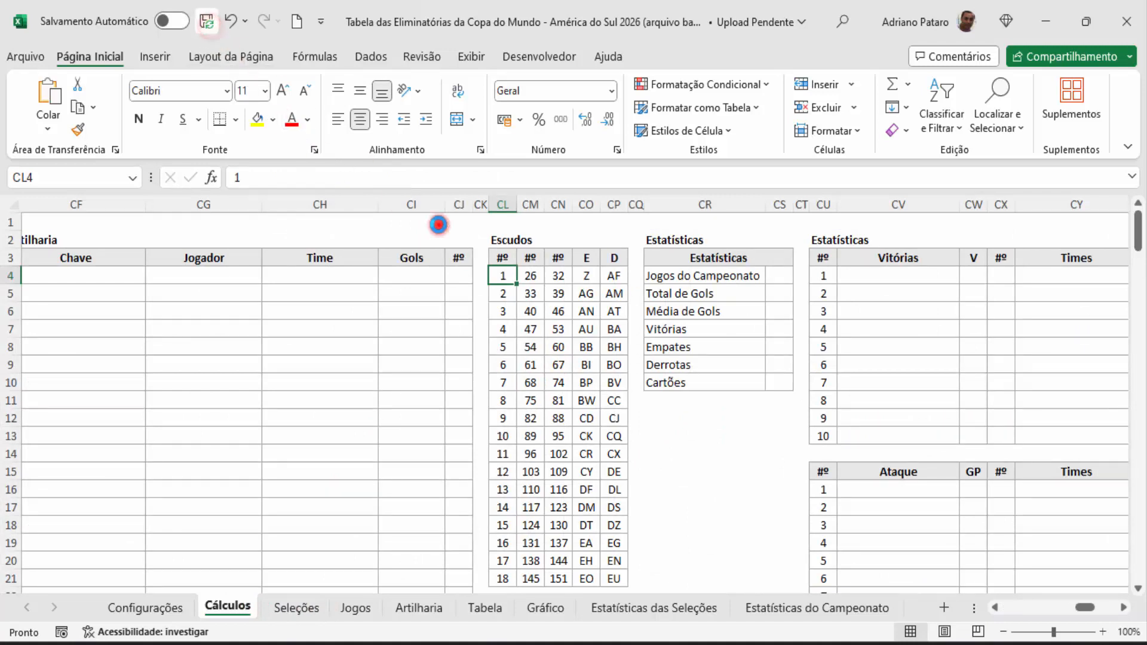